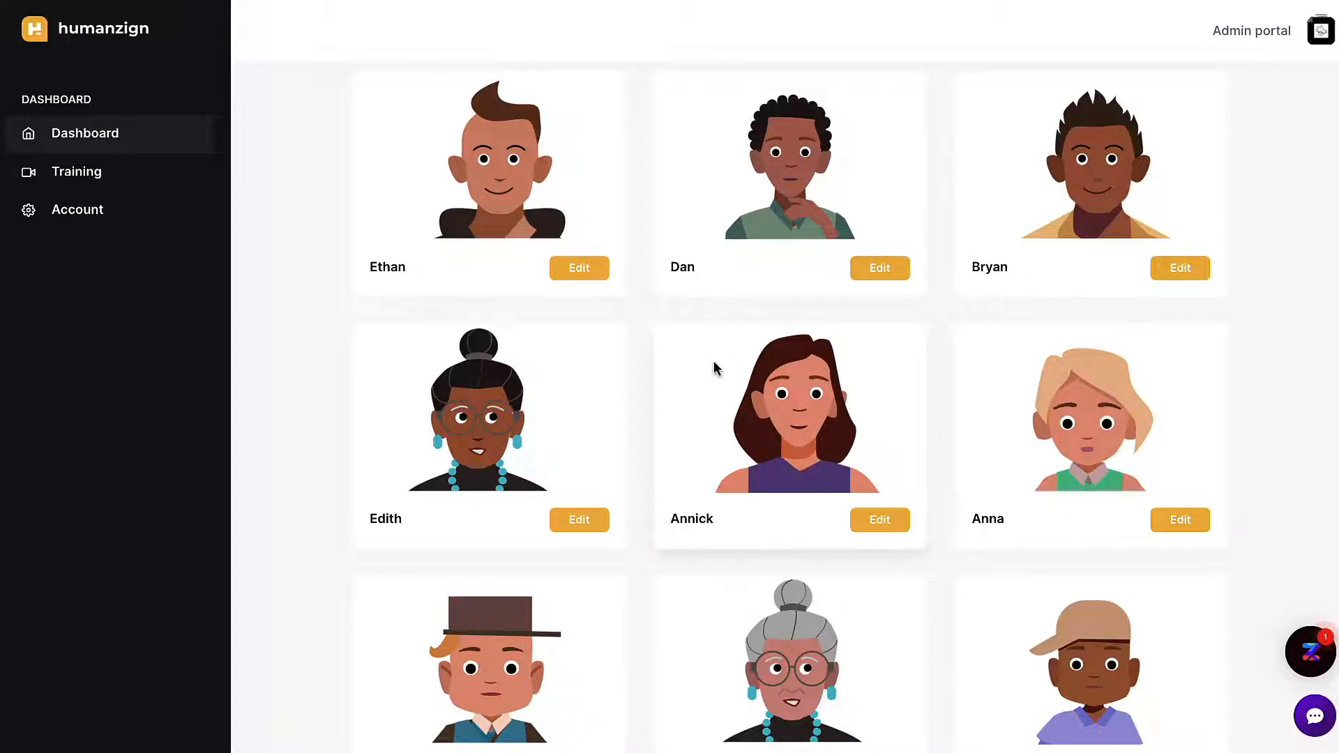
# - Open the Ethan character in the editor to show its head, face, body and feet options
pyautogui.click(583, 278)
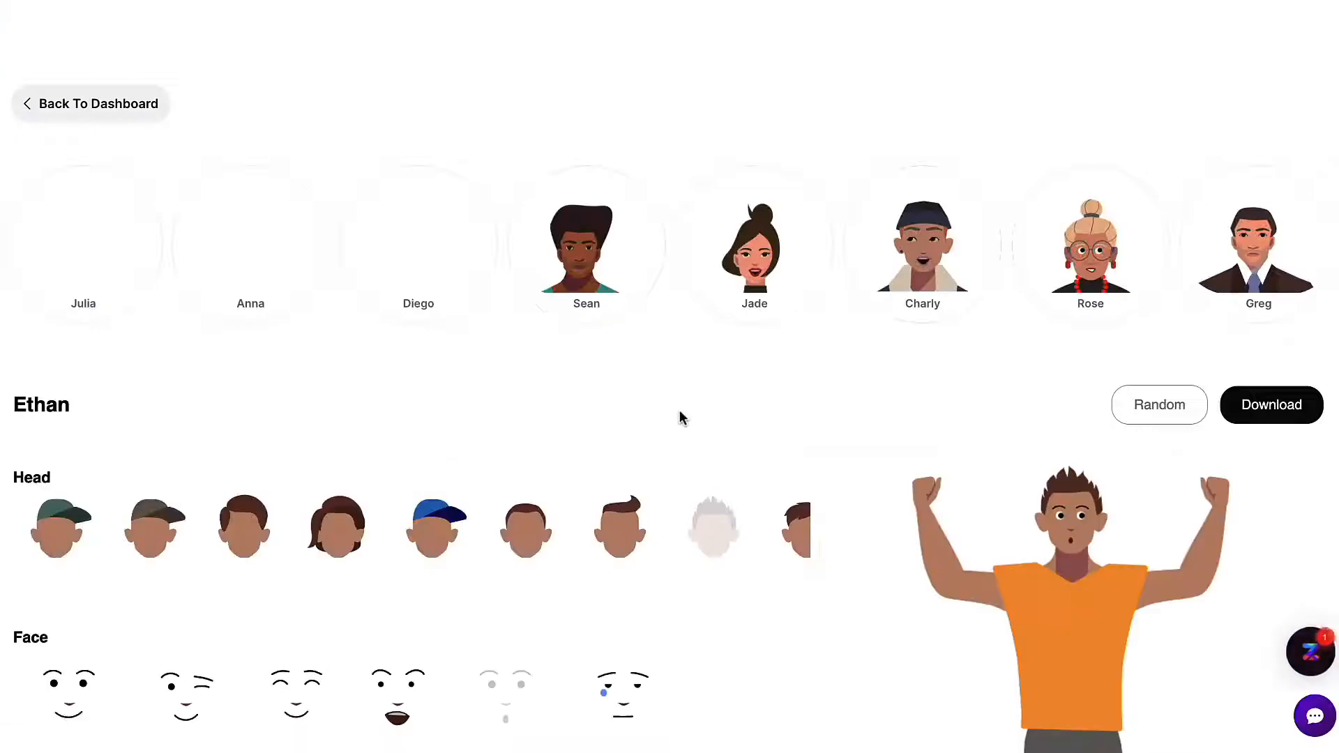
pyautogui.scroll(-3, 681, 417)
pyautogui.scroll(-5, 680, 417)
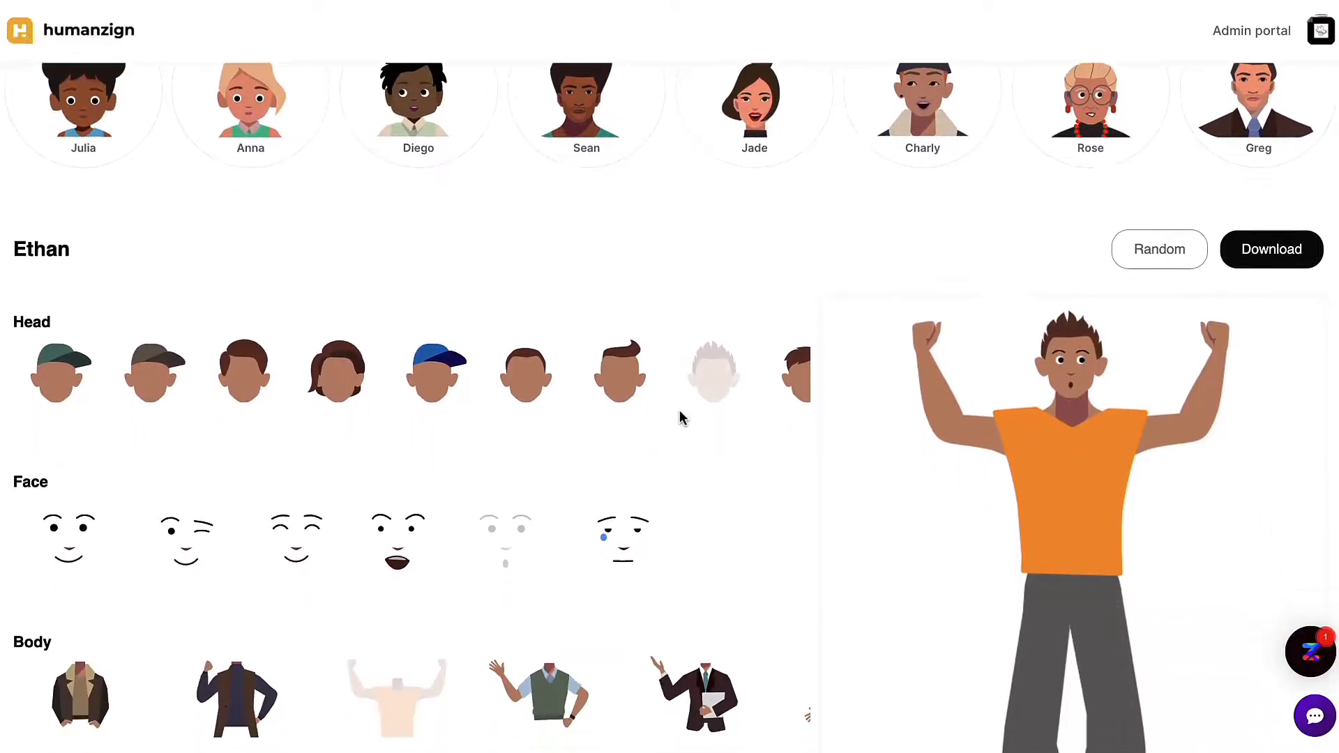
pyautogui.scroll(-1, 680, 417)
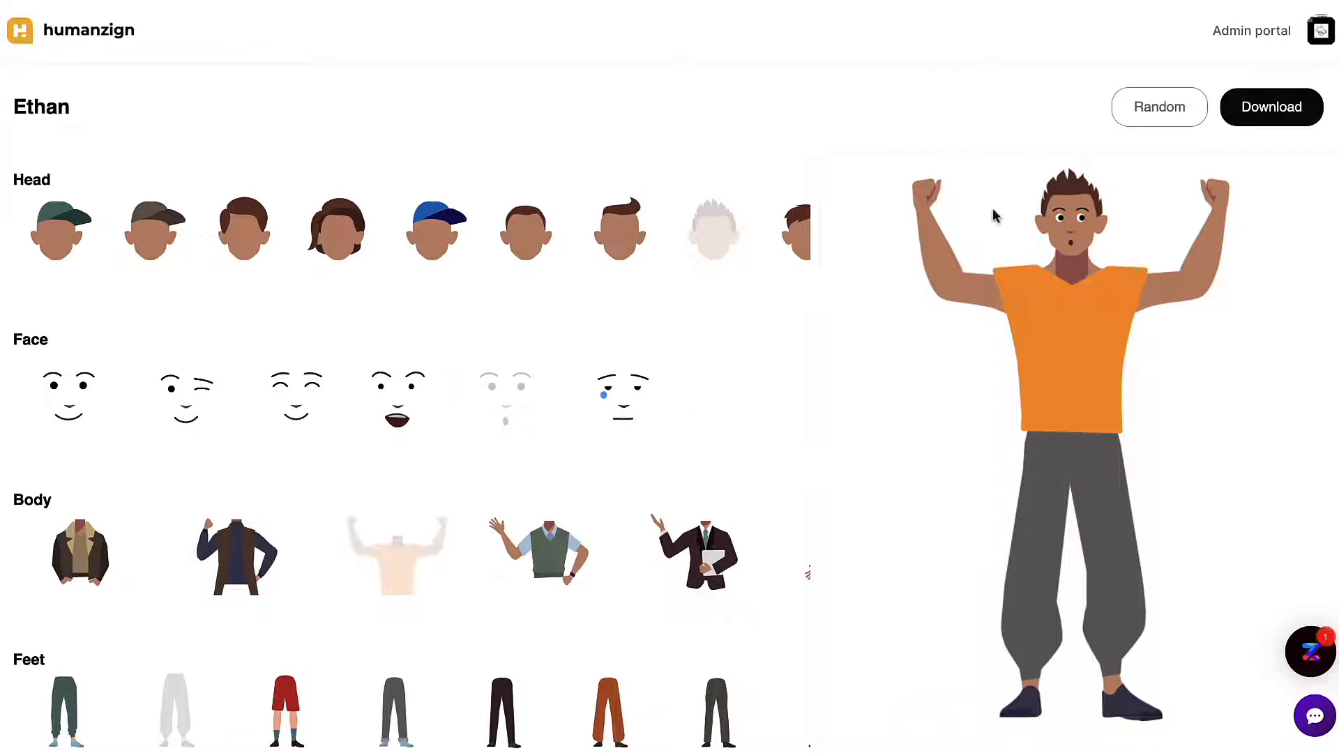
# - Try the blue cap and several hairstyles on the character, finishing with the grey-brown cap as its head
pyautogui.click(416, 244)
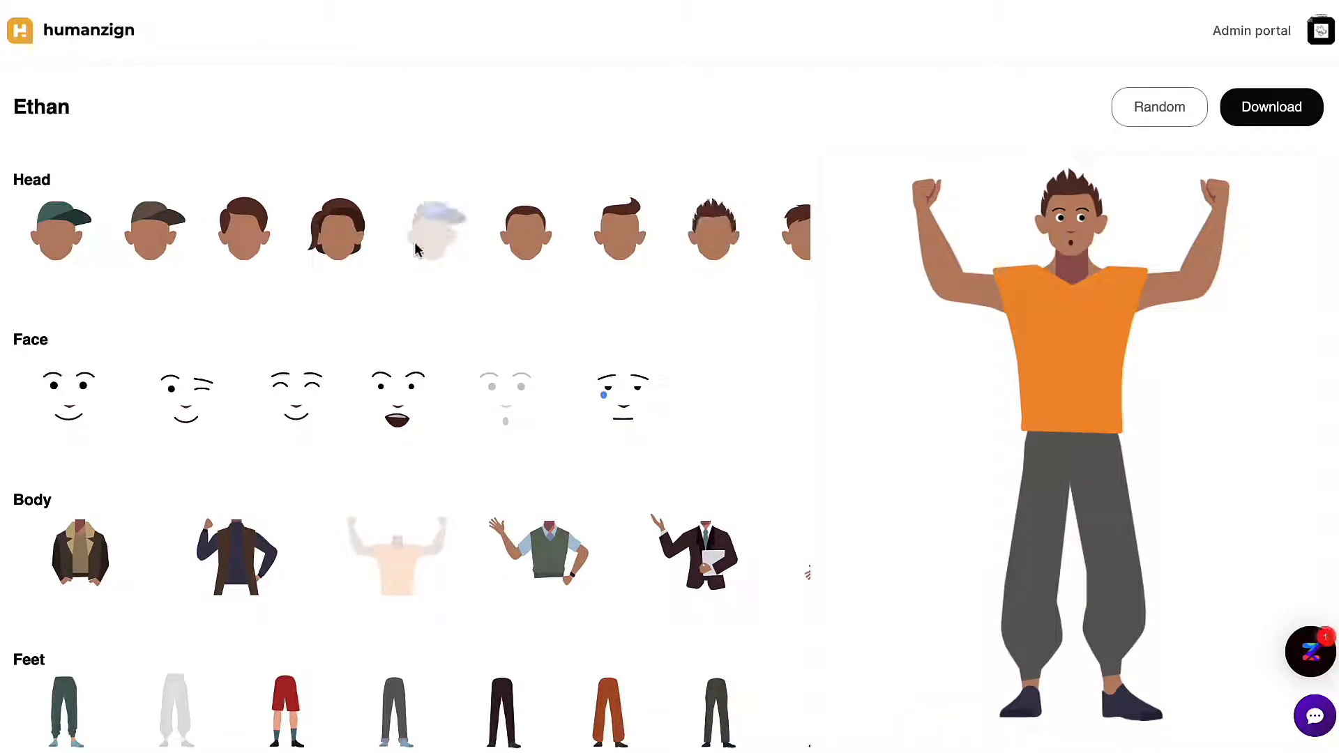
pyautogui.click(224, 244)
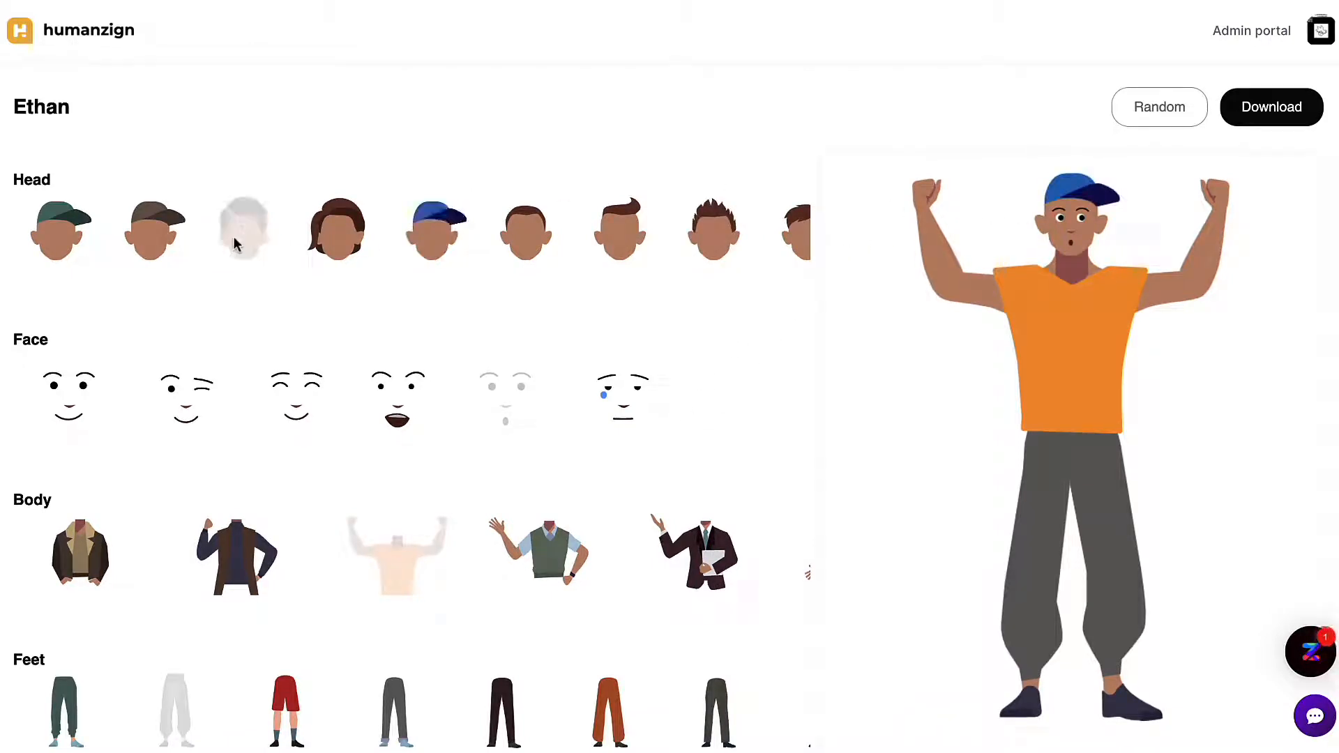
pyautogui.click(338, 240)
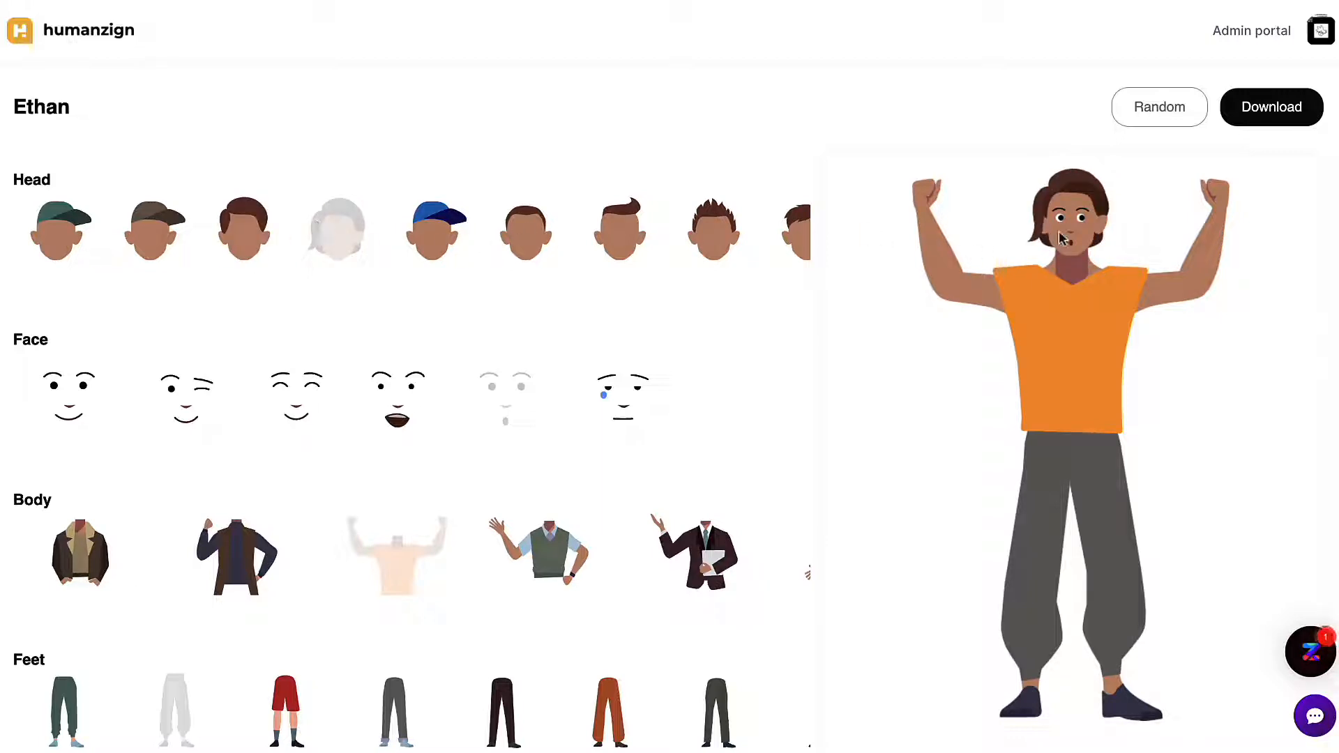
pyautogui.click(712, 238)
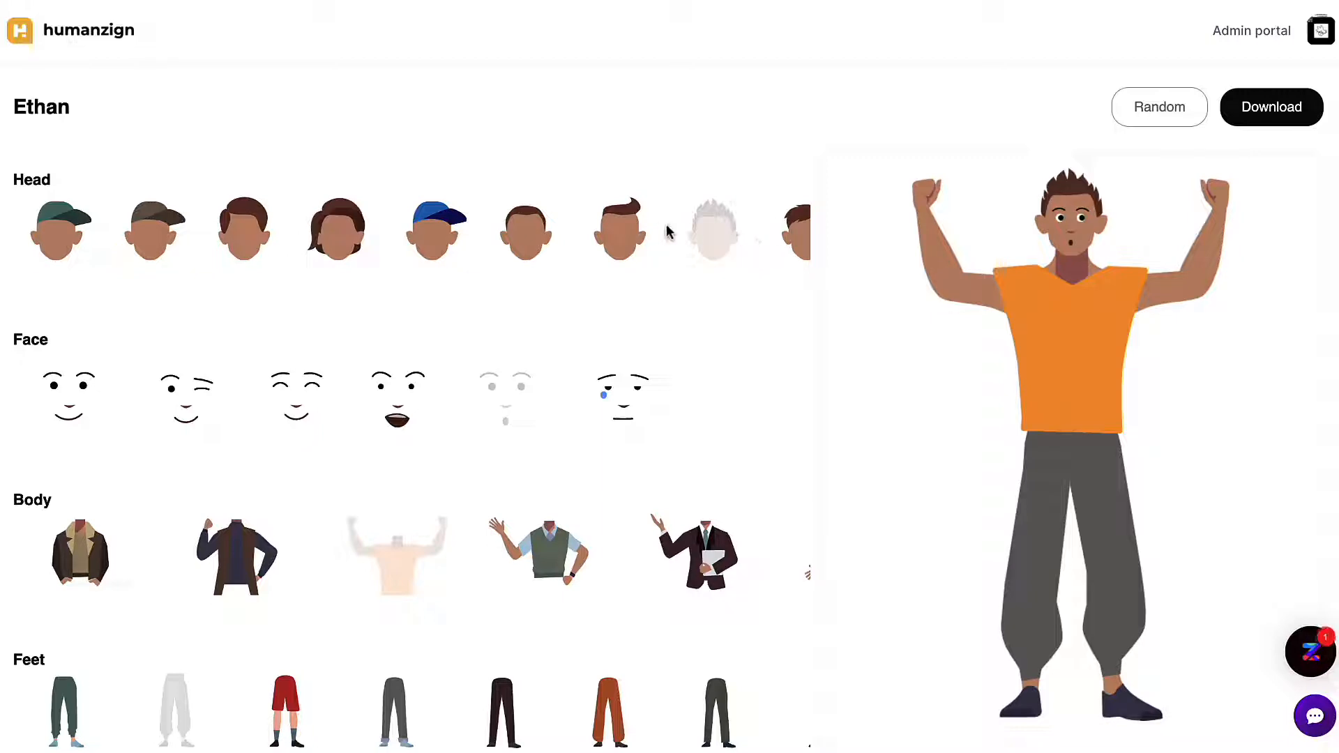
pyautogui.click(619, 231)
pyautogui.click(134, 240)
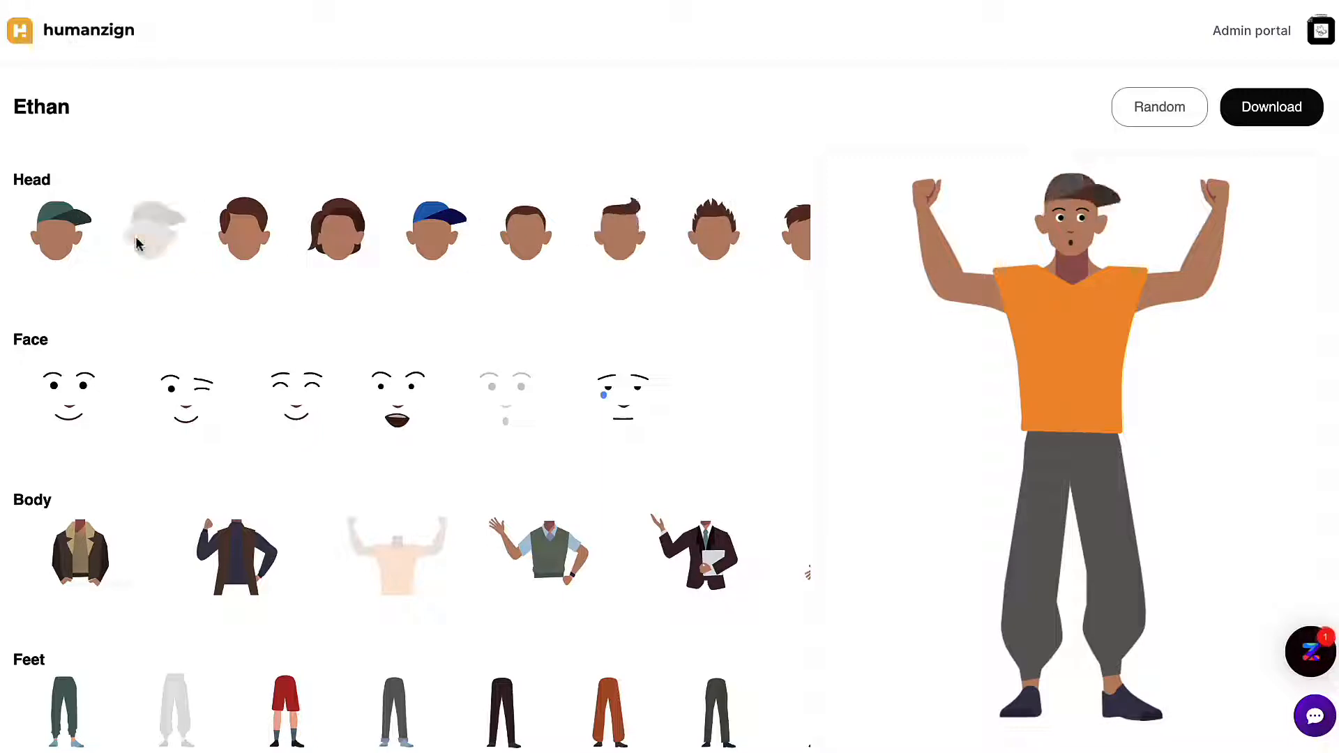
# - Give the character the smiling face with closed eyes and the dark brown jacket with a beige collar
pyautogui.click(185, 377)
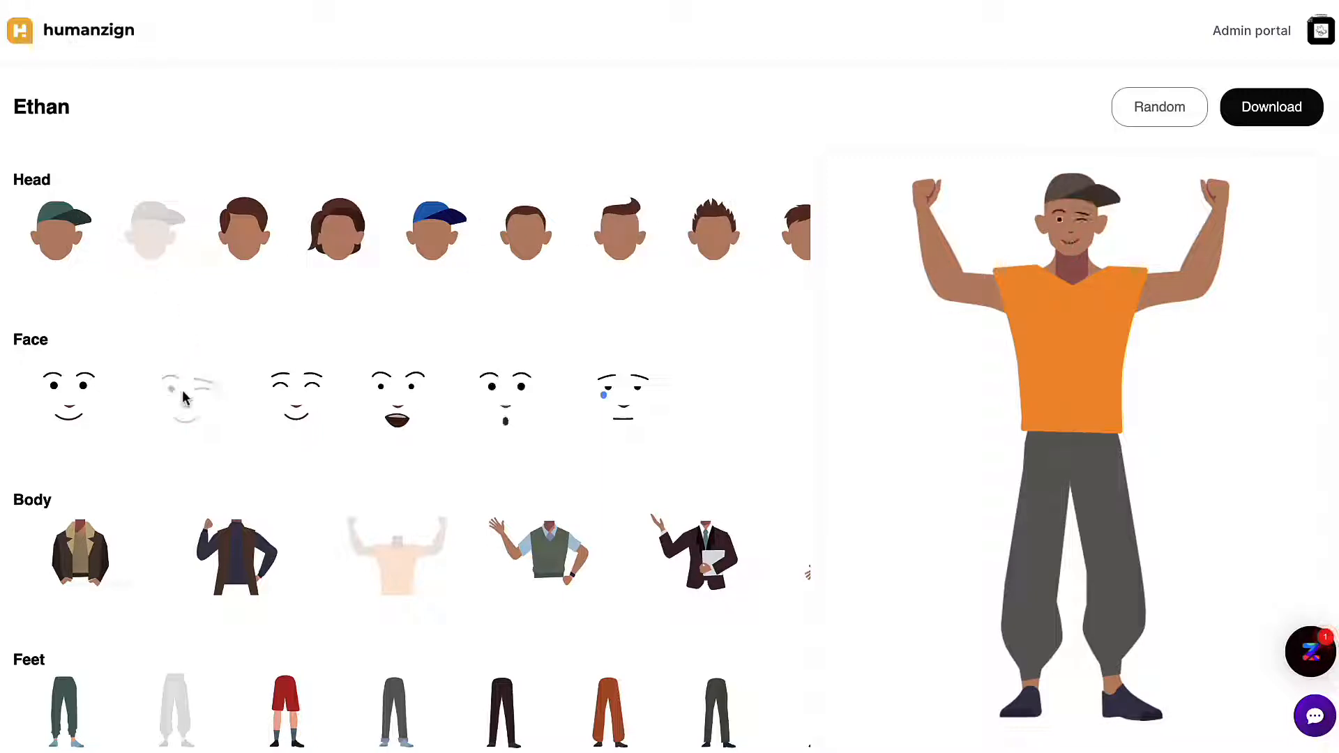
pyautogui.click(291, 408)
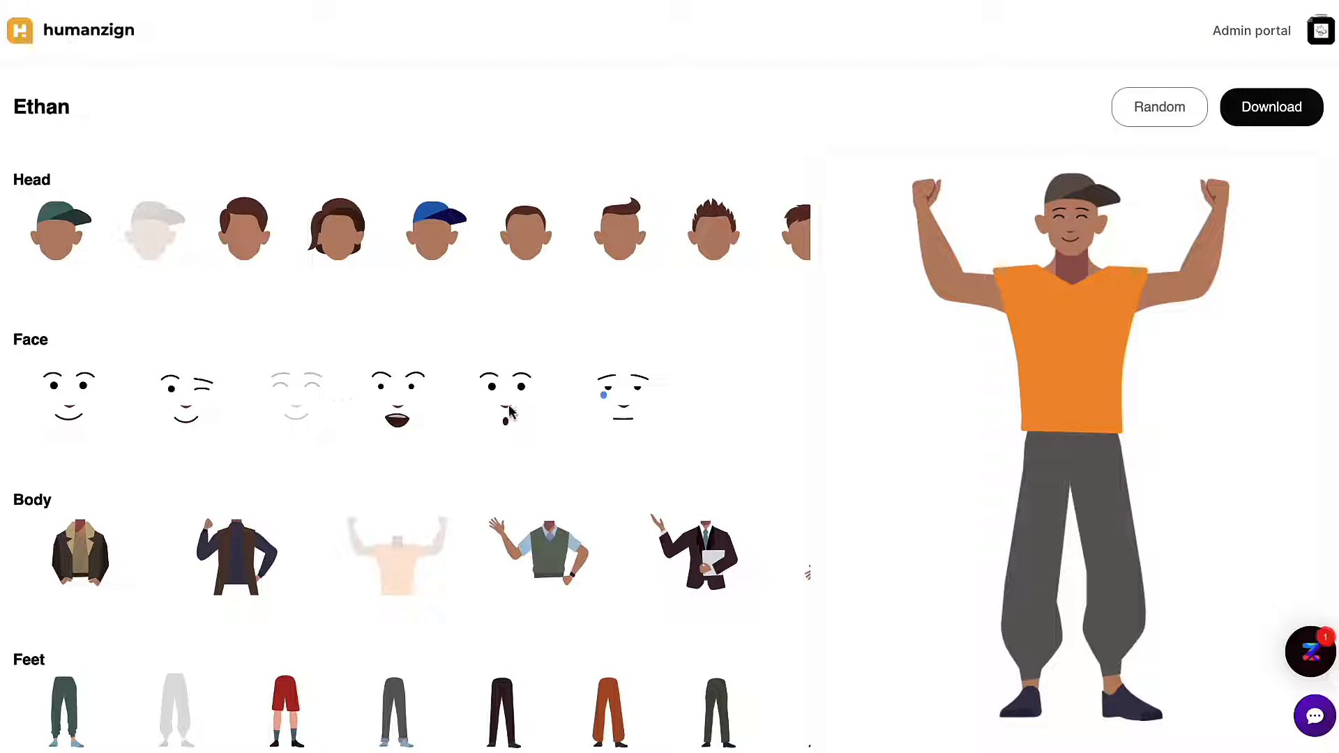
pyautogui.scroll(-1, 483, 446)
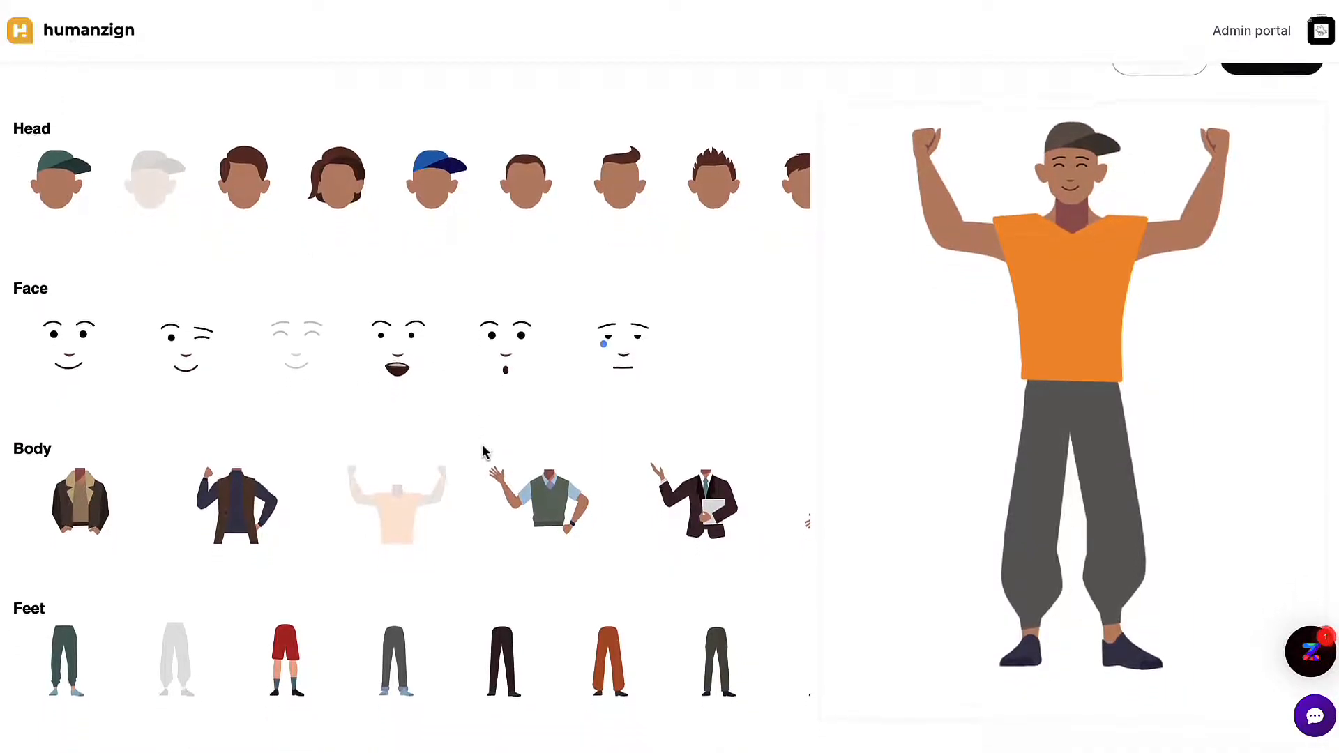
pyautogui.click(101, 504)
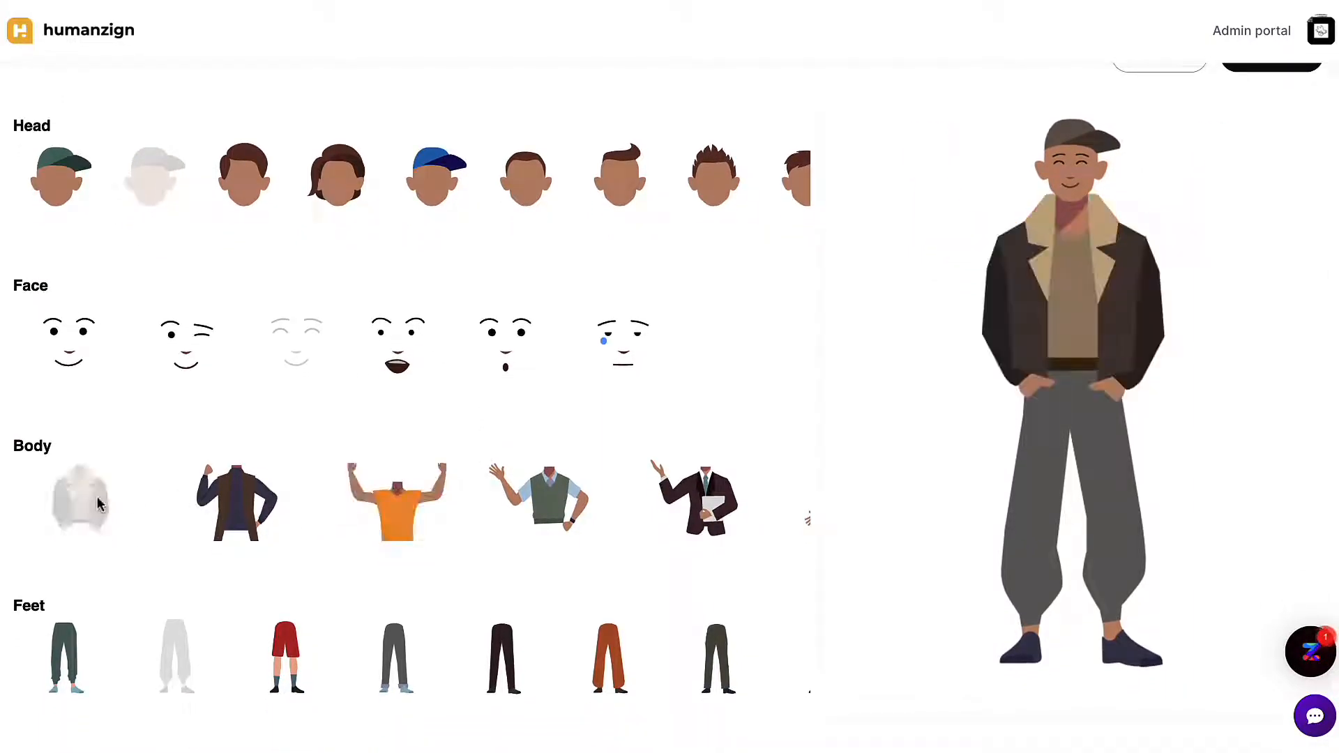
# - Try the black and grey trousers on the character, finishing with the wide blue cuffed trousers
pyautogui.click(505, 675)
pyautogui.click(405, 671)
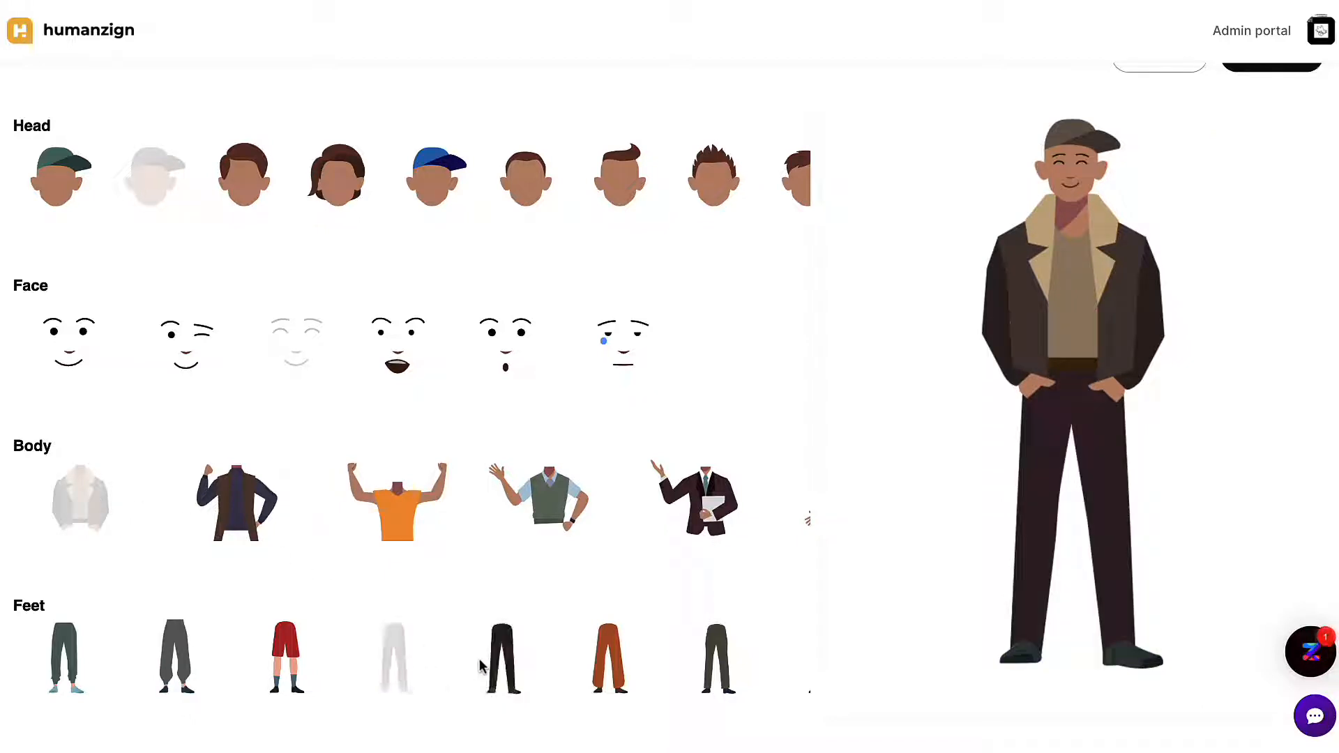
pyautogui.hscroll(5, 480, 666)
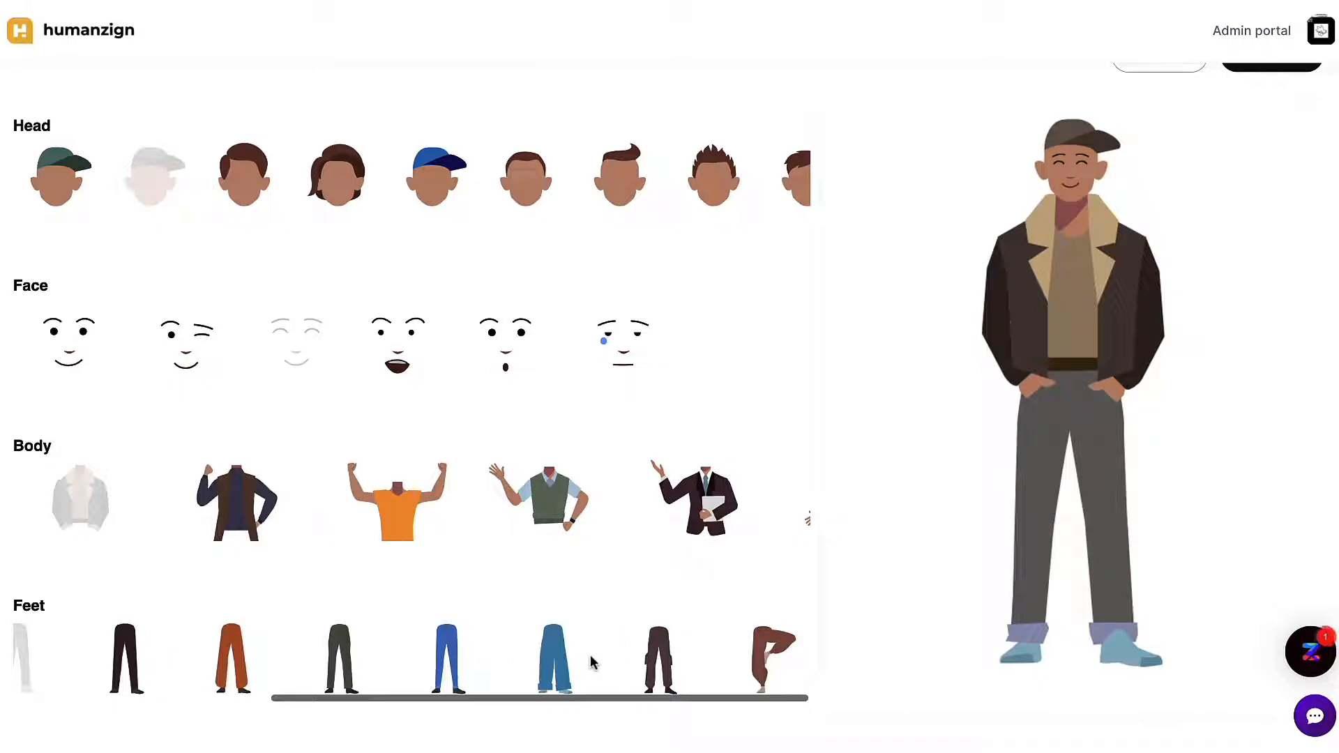
pyautogui.click(568, 663)
# - Try the dark suit and blue T-shirt bodies, finishing with the brown vest holding a board and the one-legged brown trousers pose
pyautogui.click(687, 518)
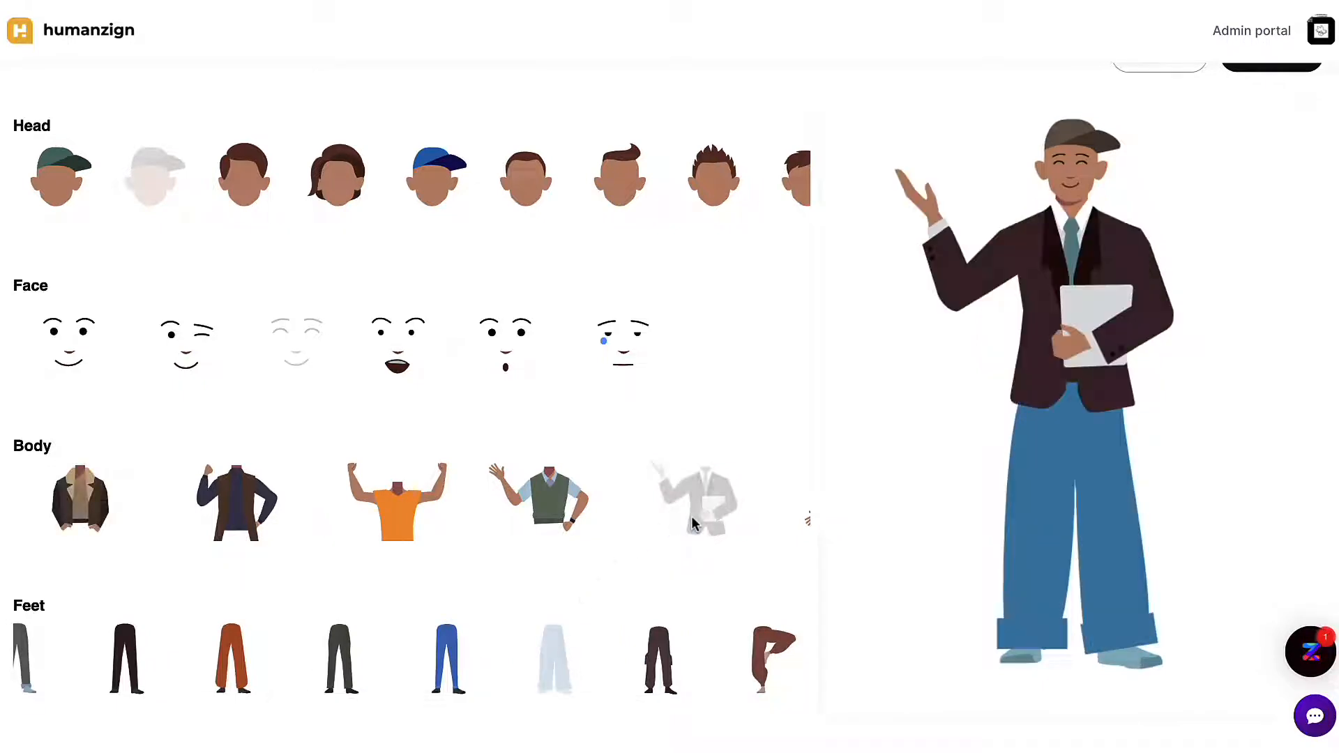
pyautogui.hscroll(4, 692, 516)
pyautogui.click(610, 513)
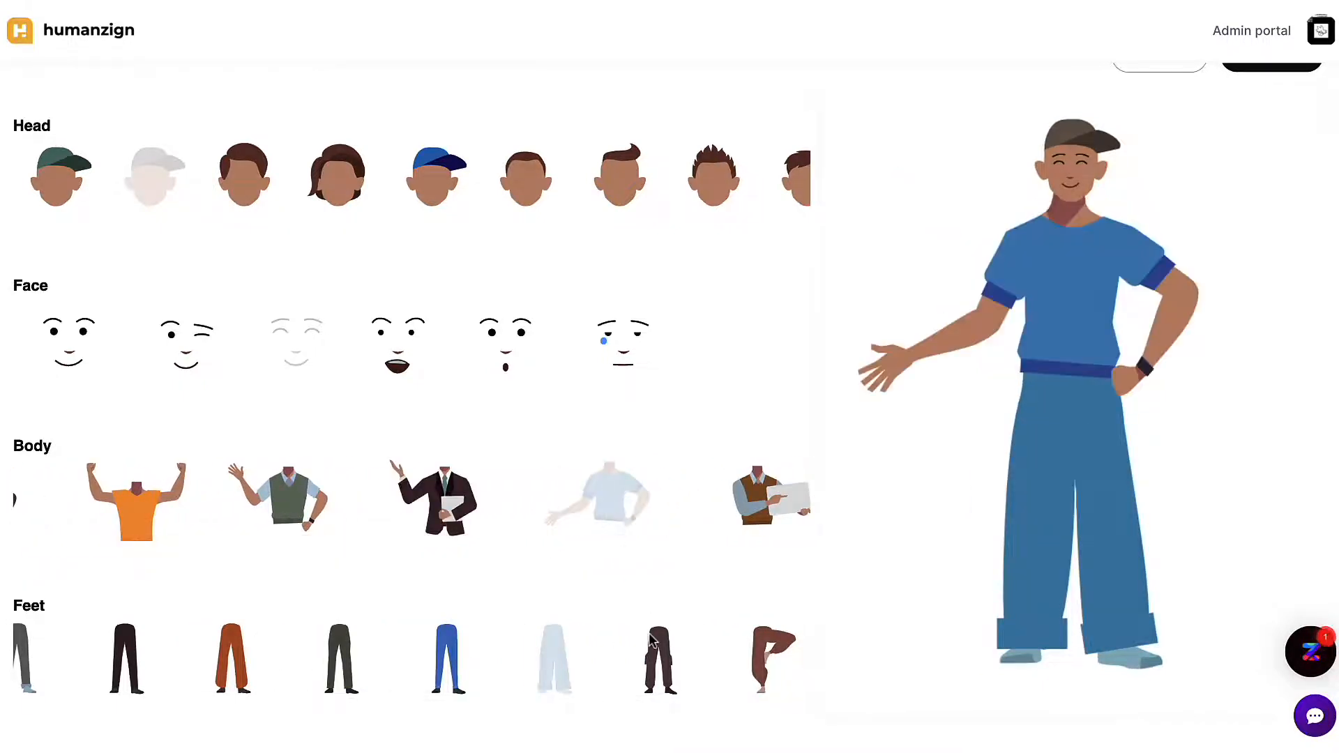
pyautogui.click(750, 648)
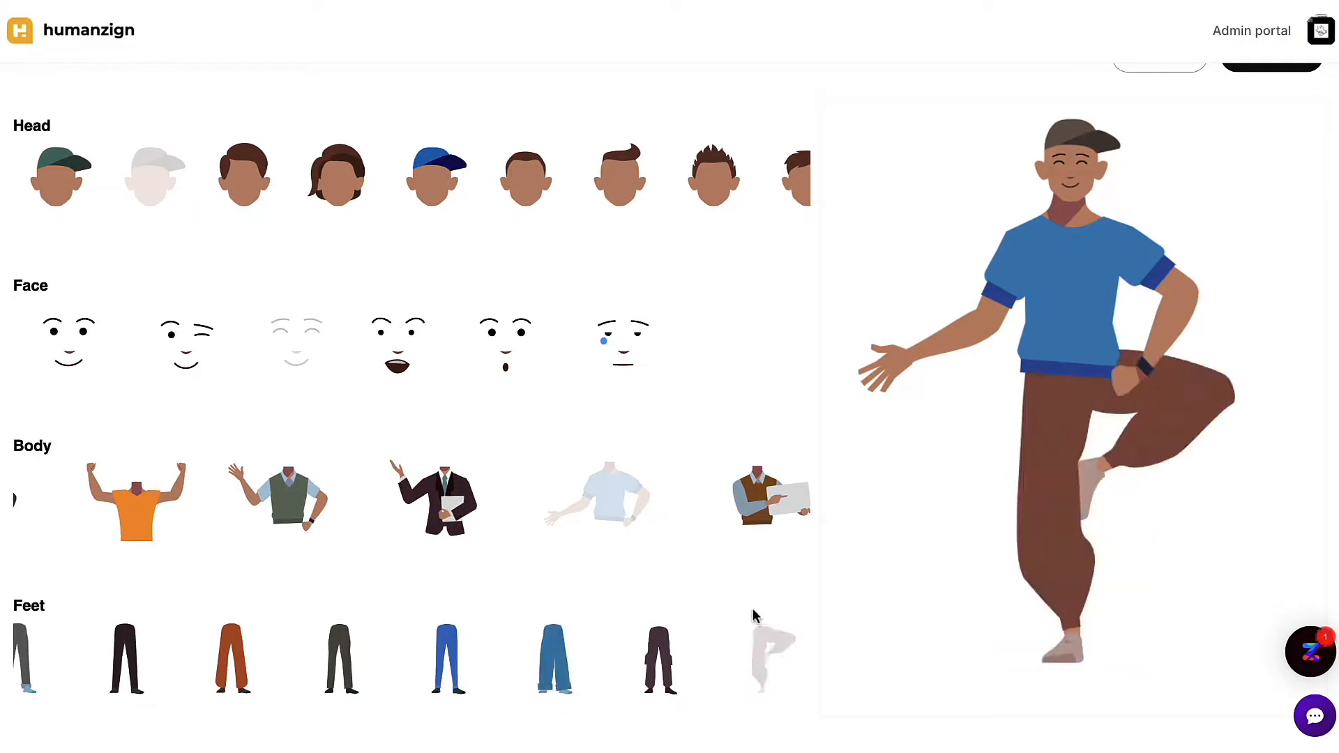
pyautogui.click(755, 492)
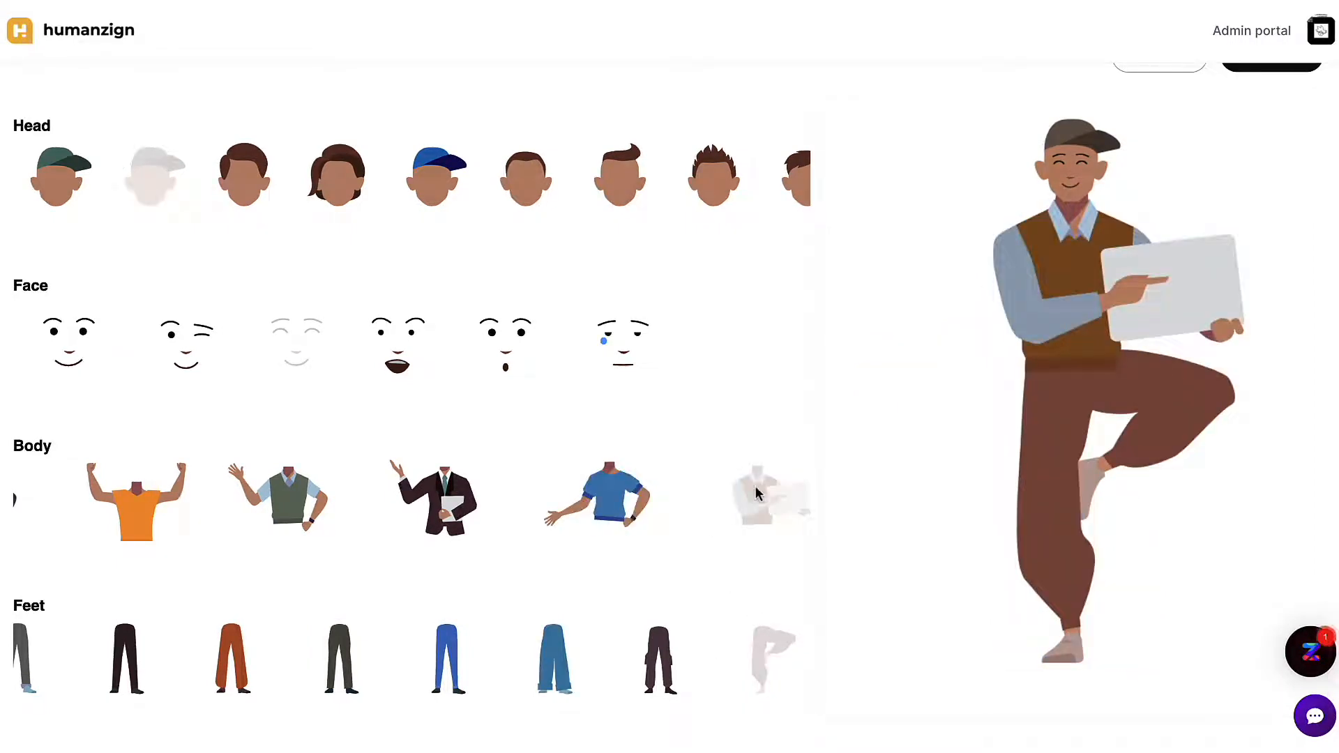
# - Randomize the Ethan character's whole appearance several times
pyautogui.scroll(1, 752, 427)
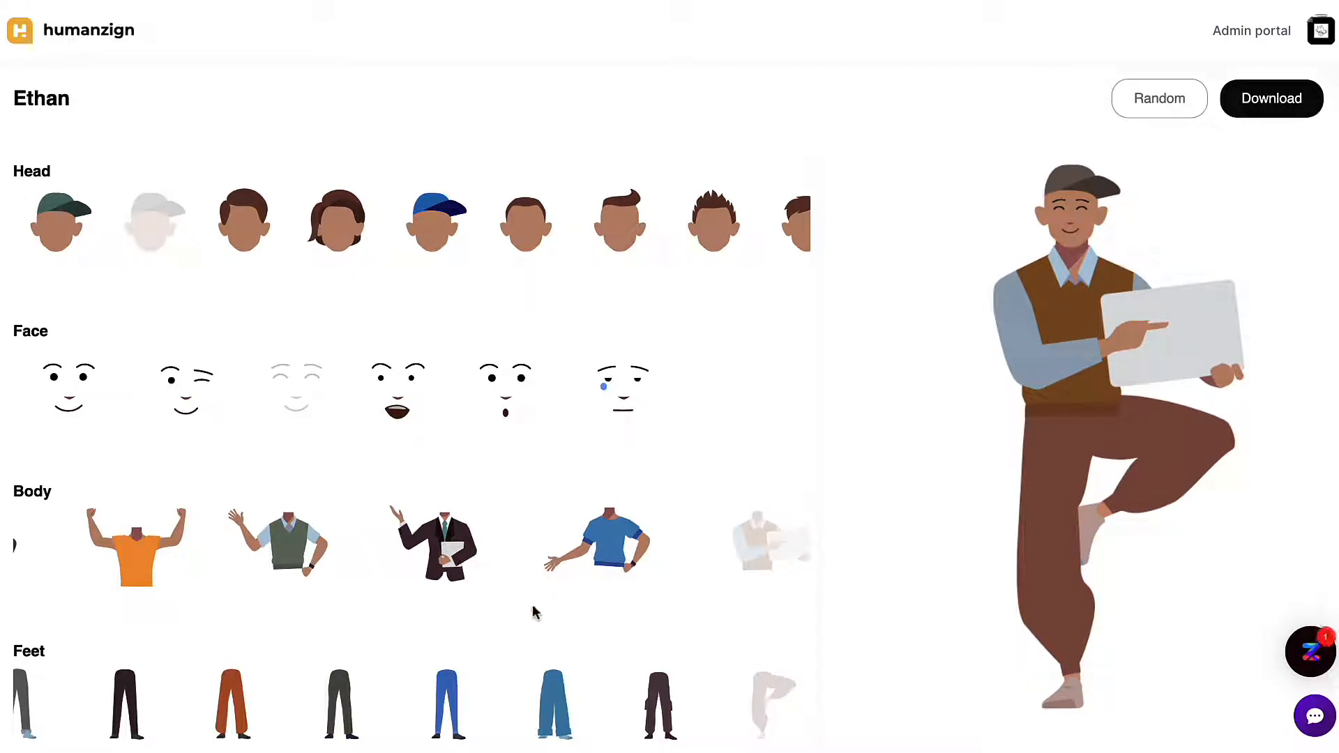
pyautogui.hscroll(-4, 477, 579)
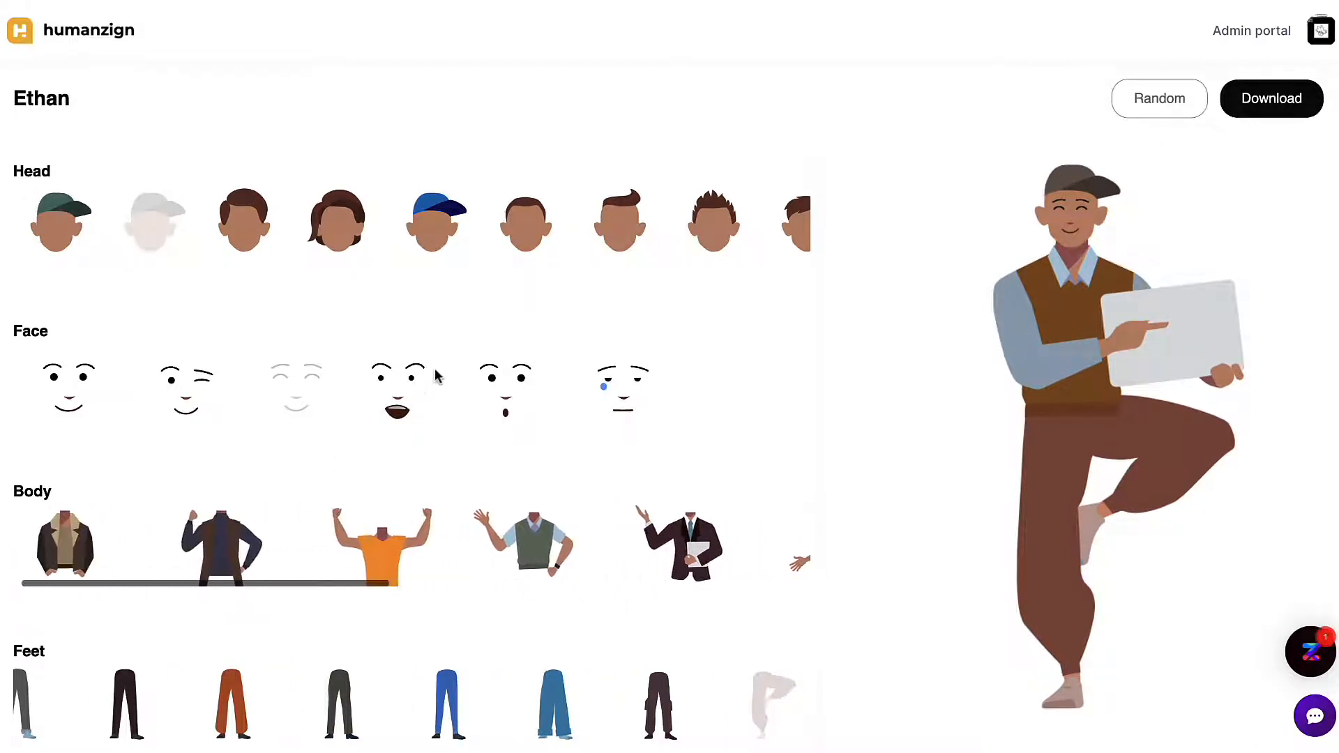
pyautogui.click(1155, 117)
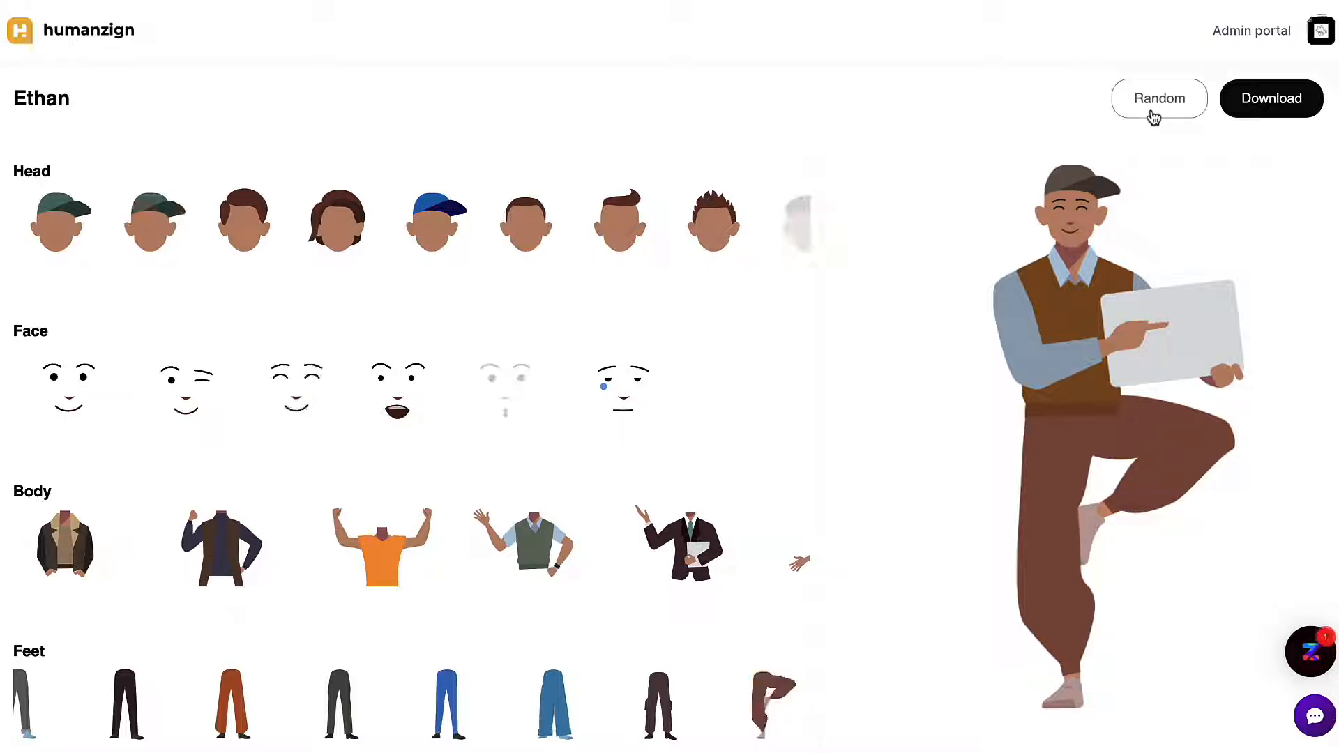
pyautogui.click(1155, 117)
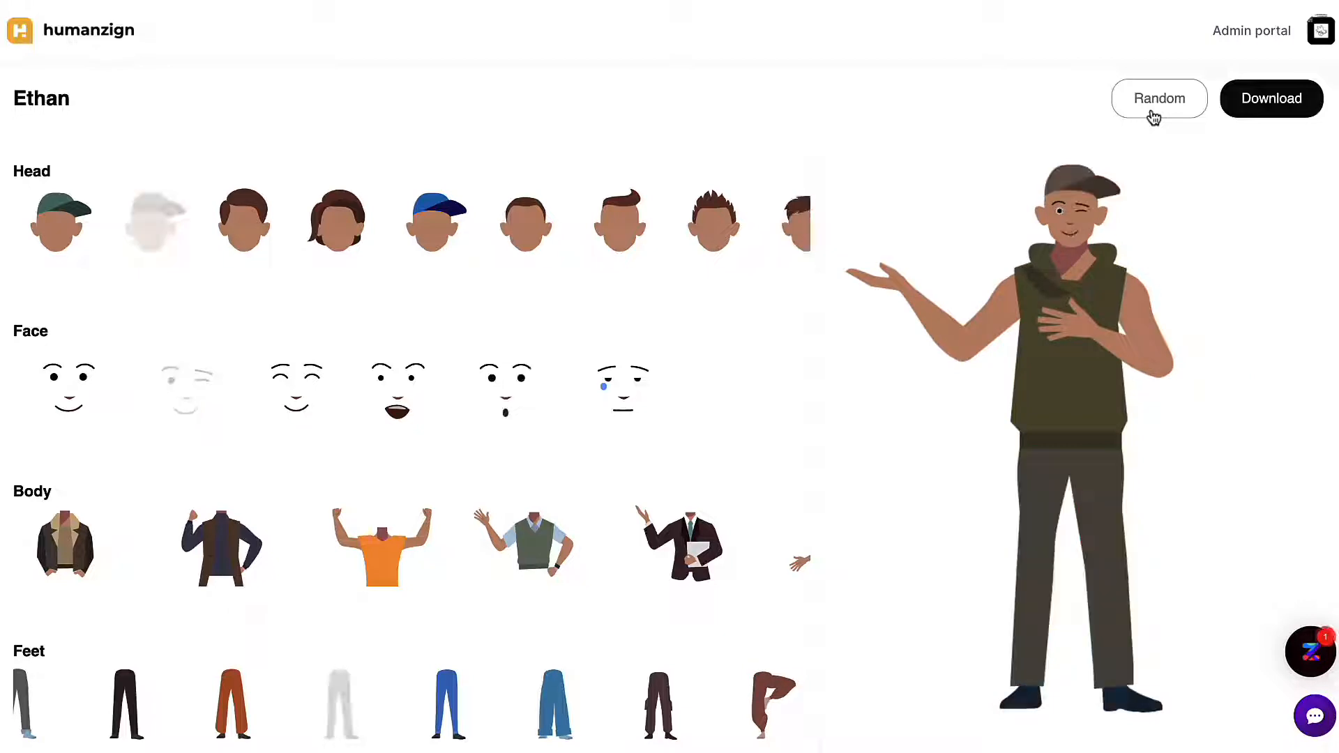
pyautogui.click(1154, 117)
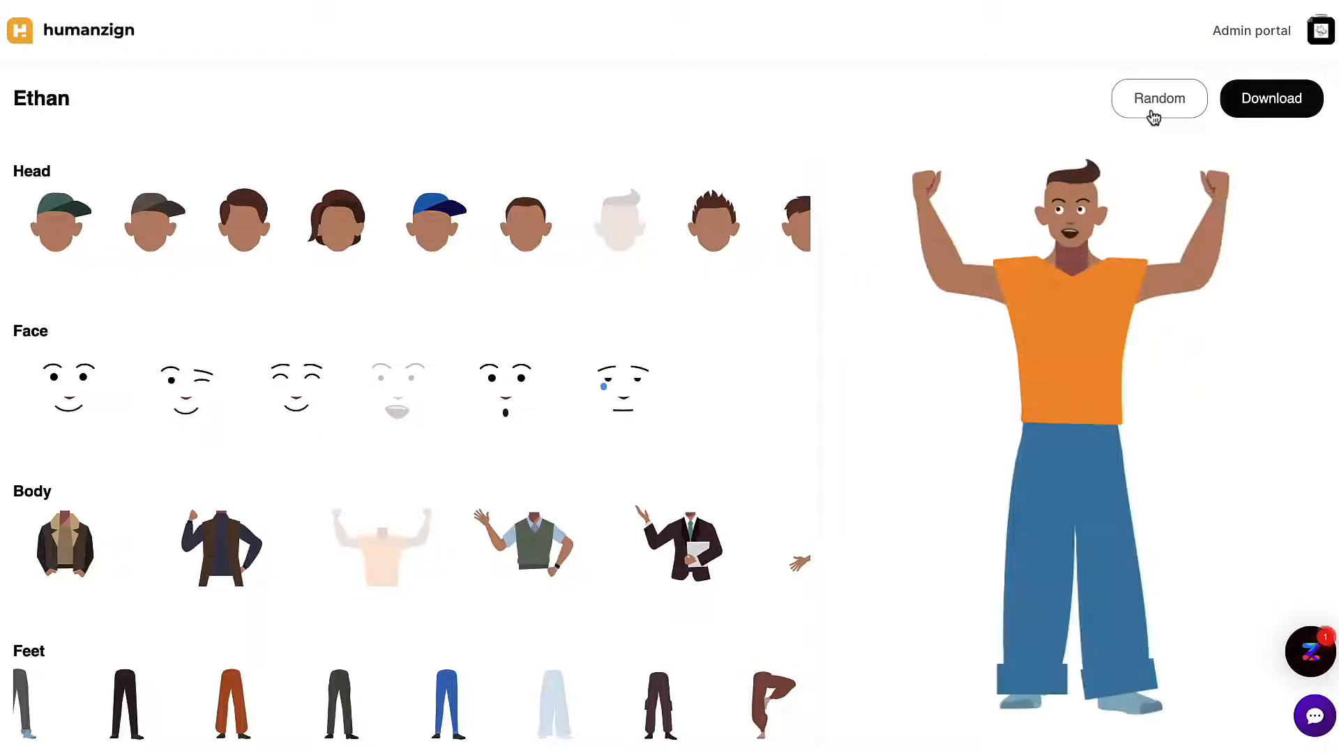
pyautogui.click(1154, 117)
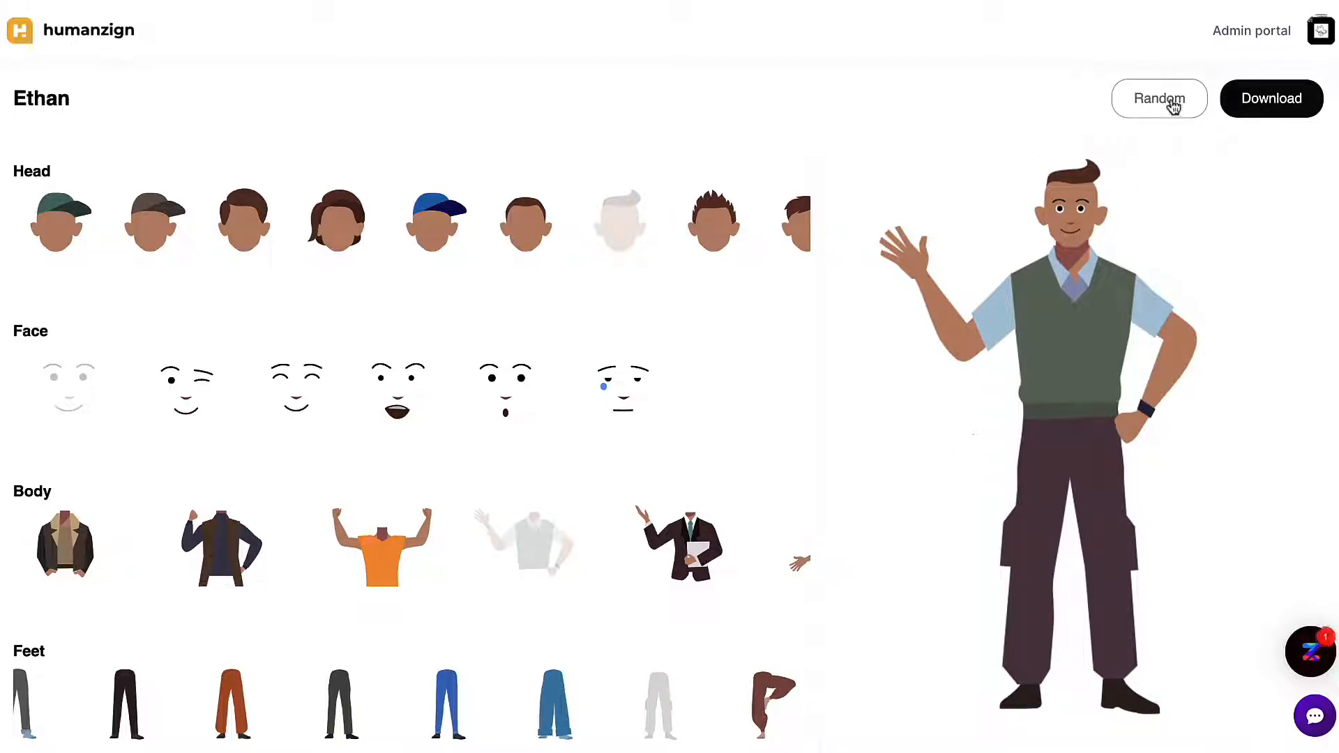
pyautogui.click(1165, 105)
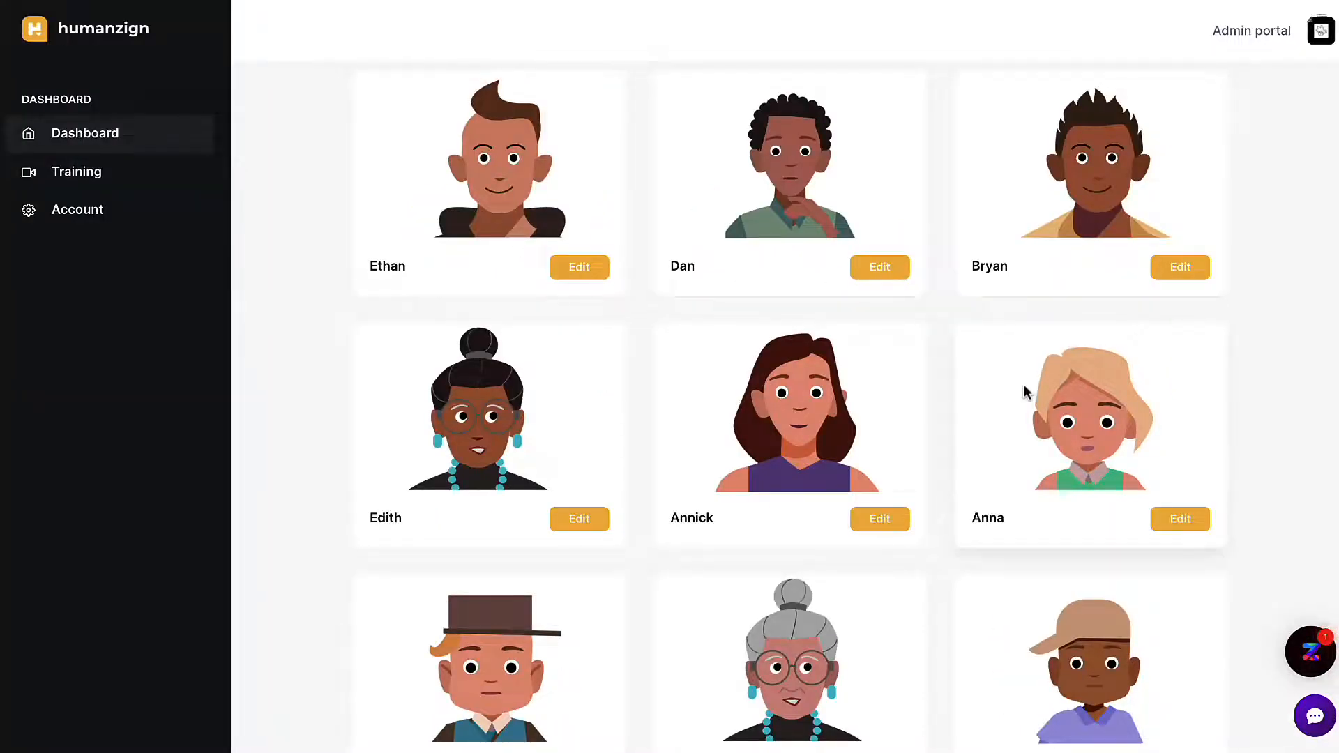
# - Browse the dashboard's character gallery and open the Dan character in the editor
pyautogui.scroll(-1, 1025, 389)
pyautogui.scroll(-2, 1024, 391)
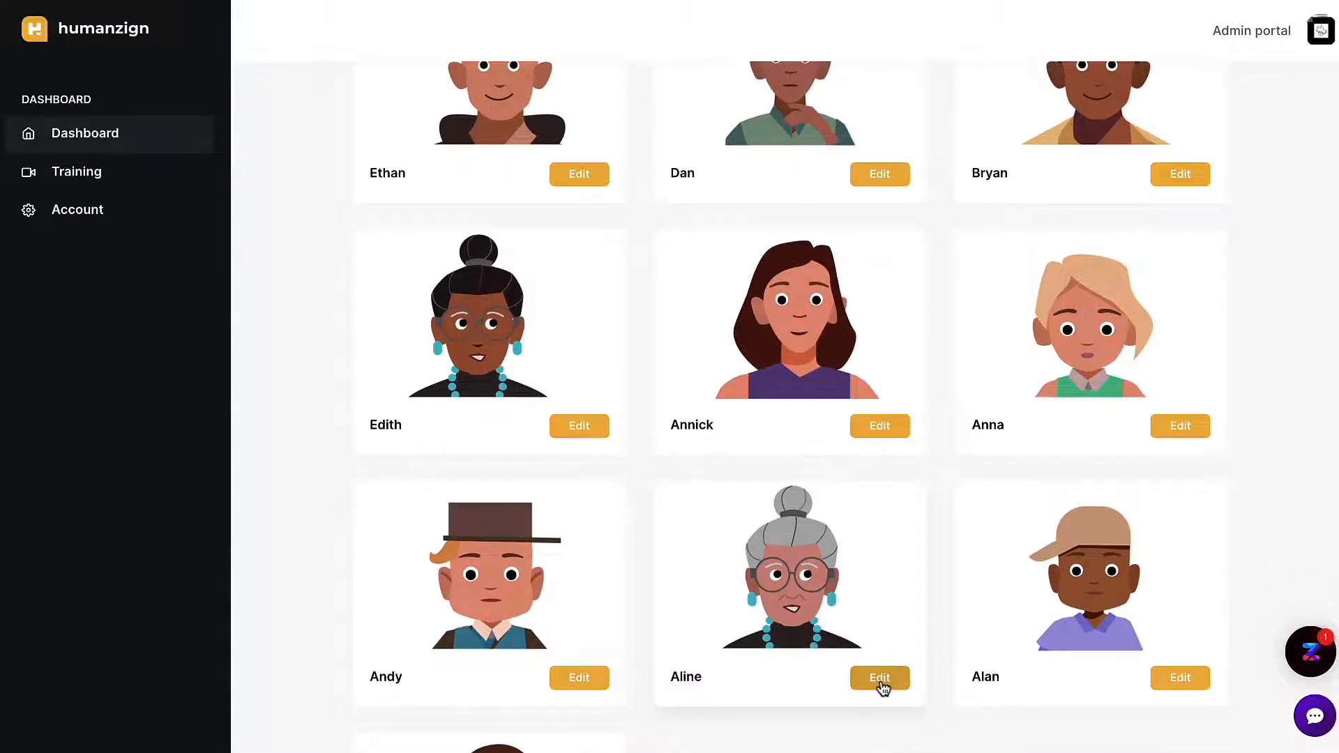
pyautogui.scroll(2, 907, 551)
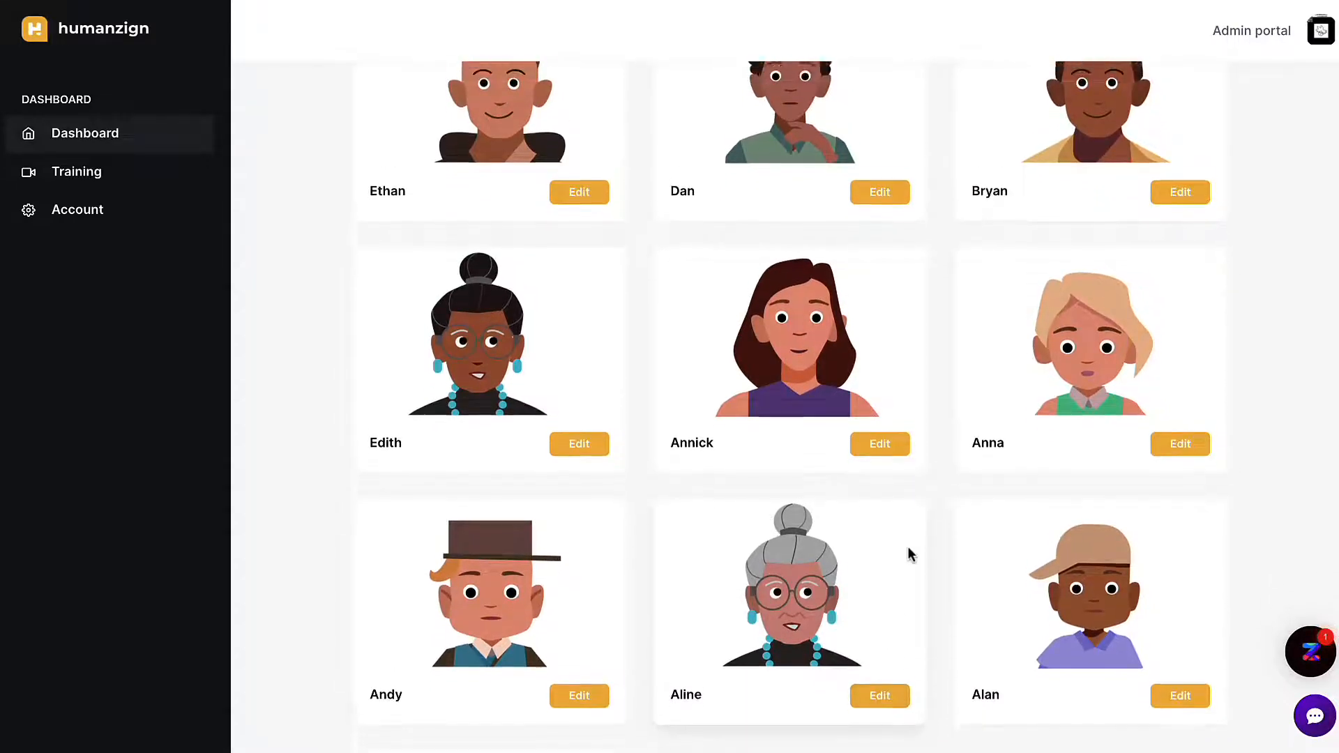
pyautogui.click(878, 250)
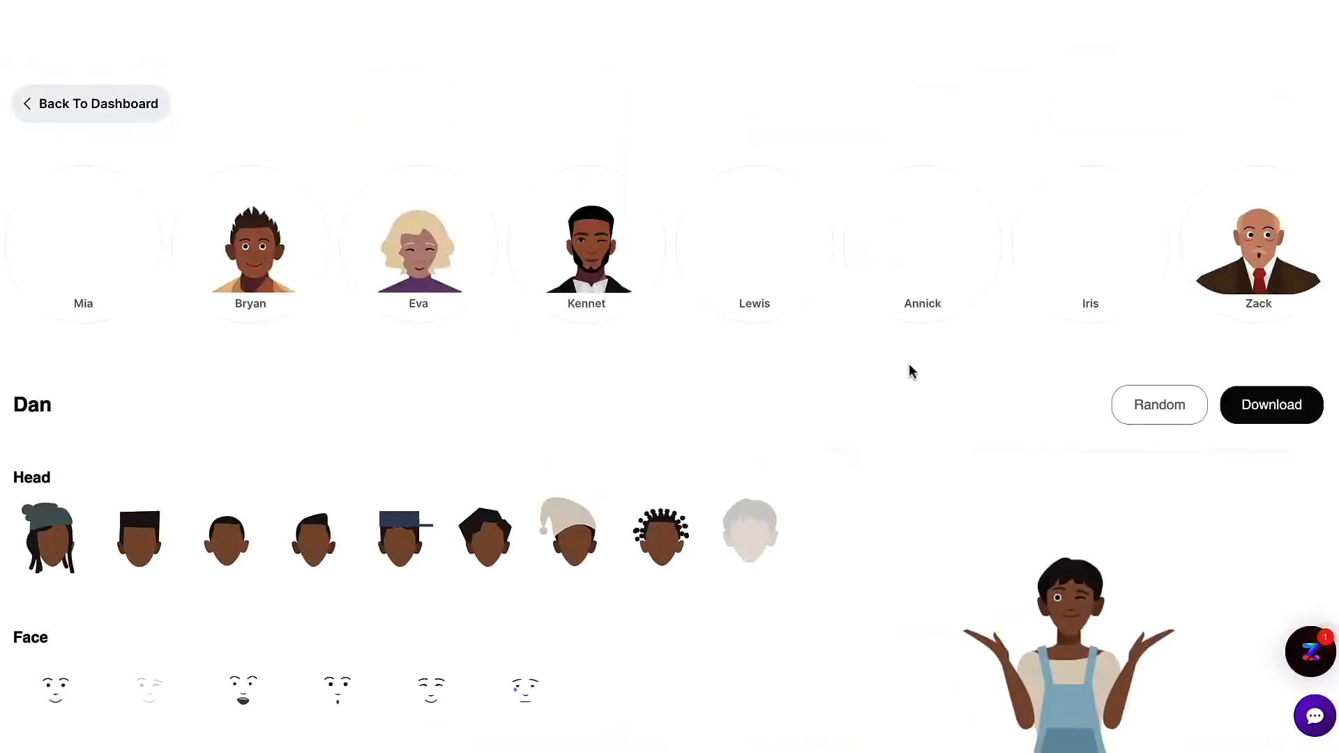
pyautogui.scroll(-1, 909, 366)
pyautogui.scroll(-4, 909, 365)
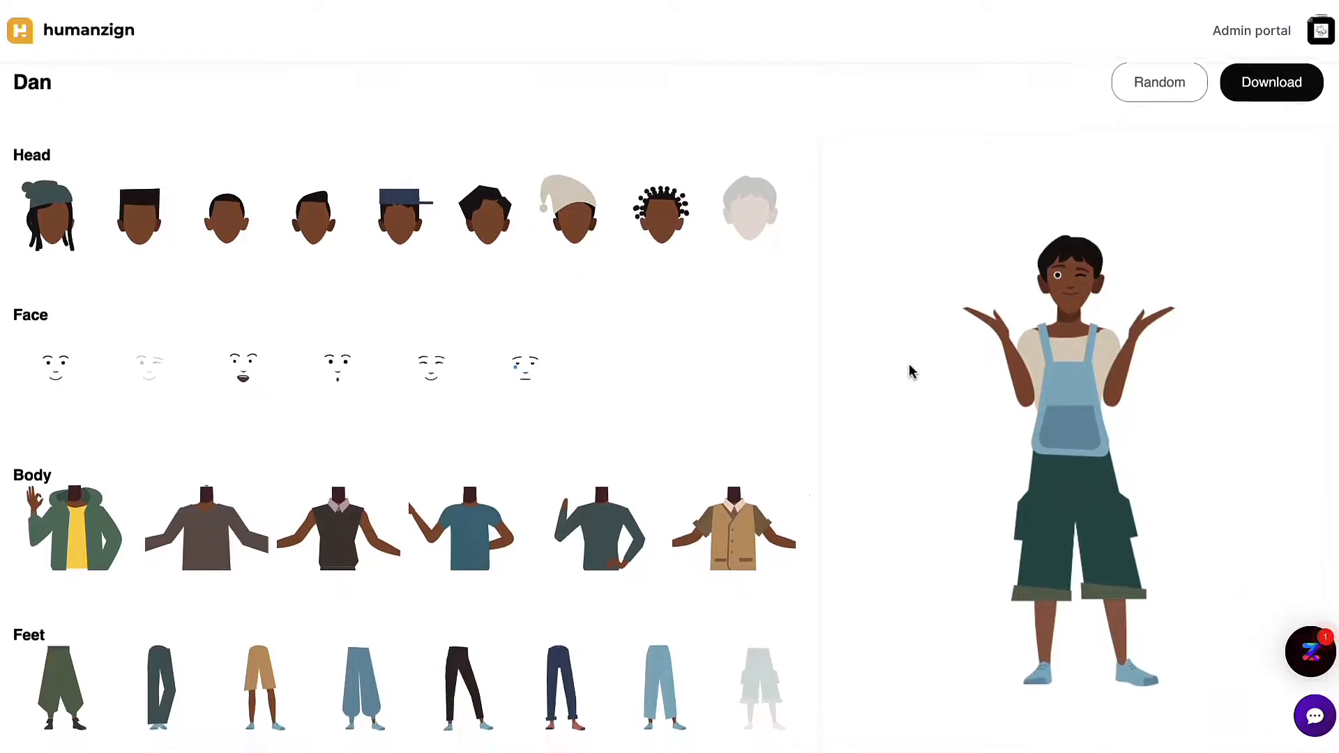
# - Try several heads on Dan, finishing with the short beaded-twist hairstyle, and choose the smiling face with closed eyes
pyautogui.scroll(1, 909, 364)
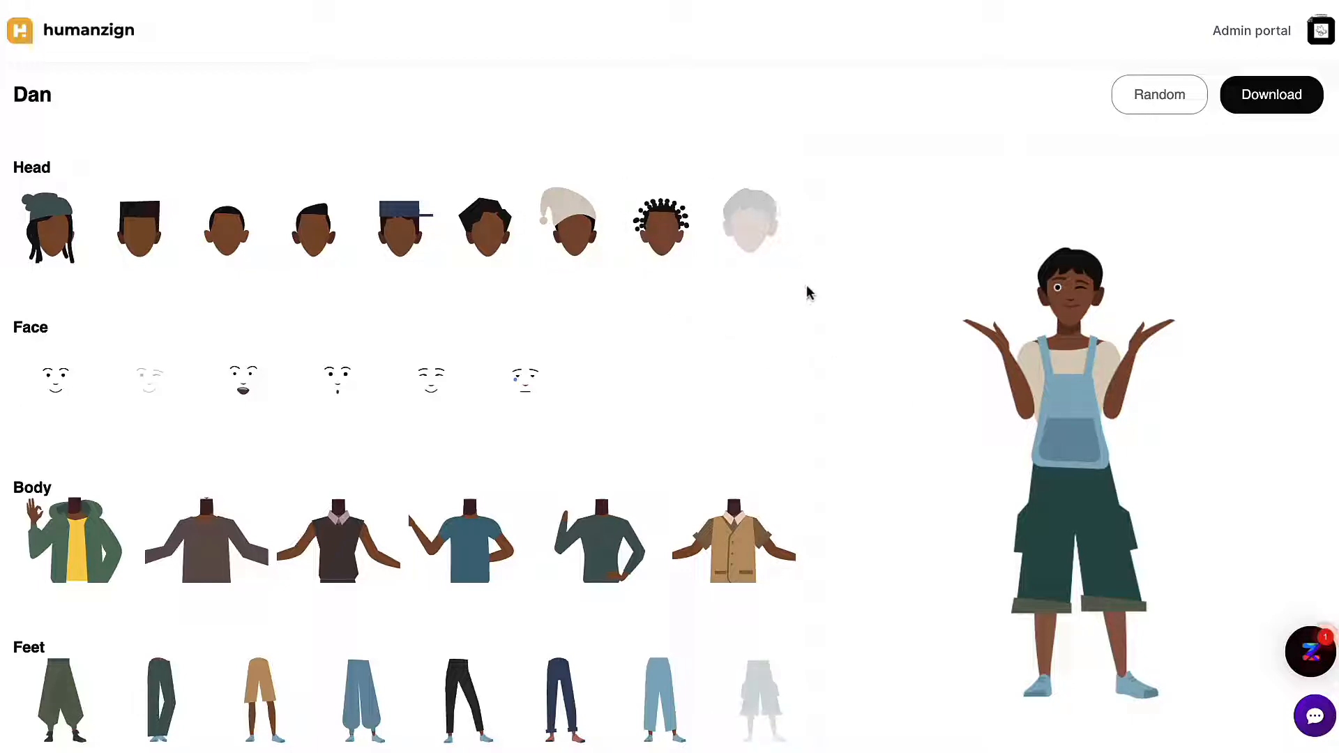
pyautogui.scroll(-1, 364, 292)
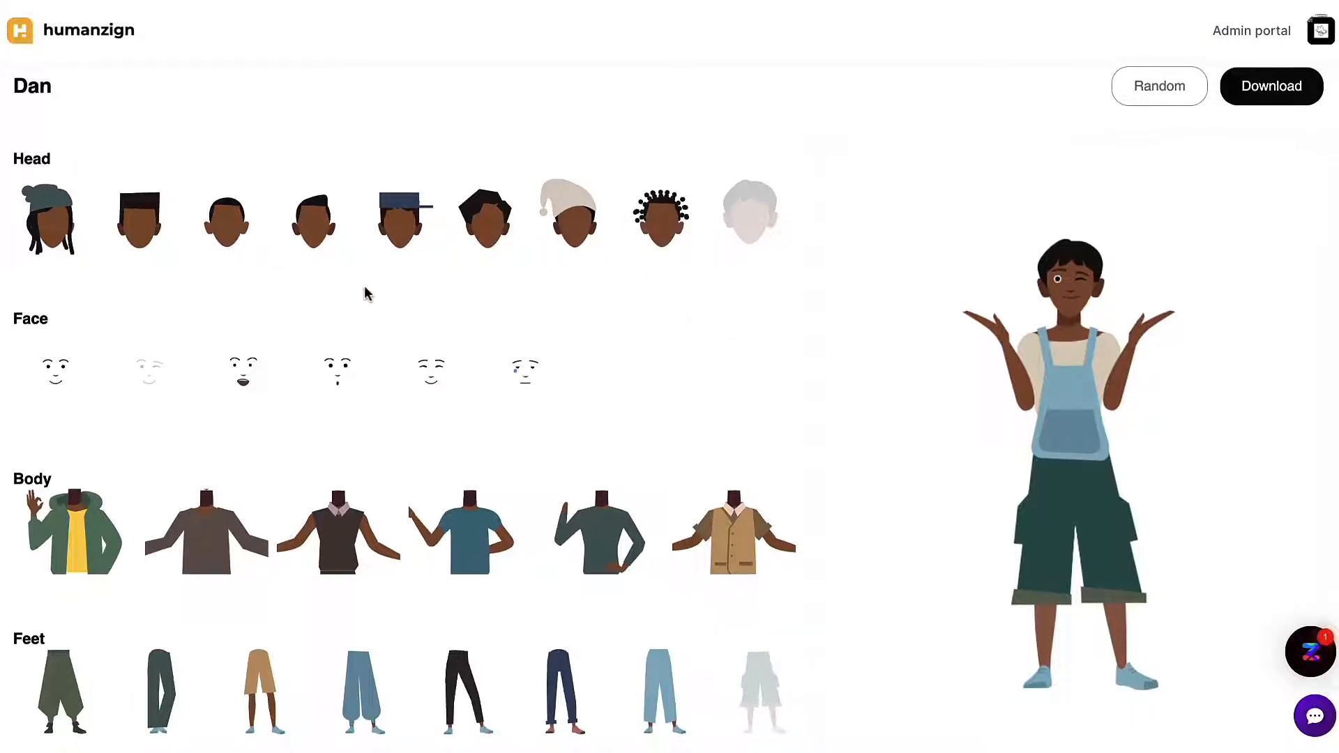
pyautogui.click(167, 226)
pyautogui.click(233, 235)
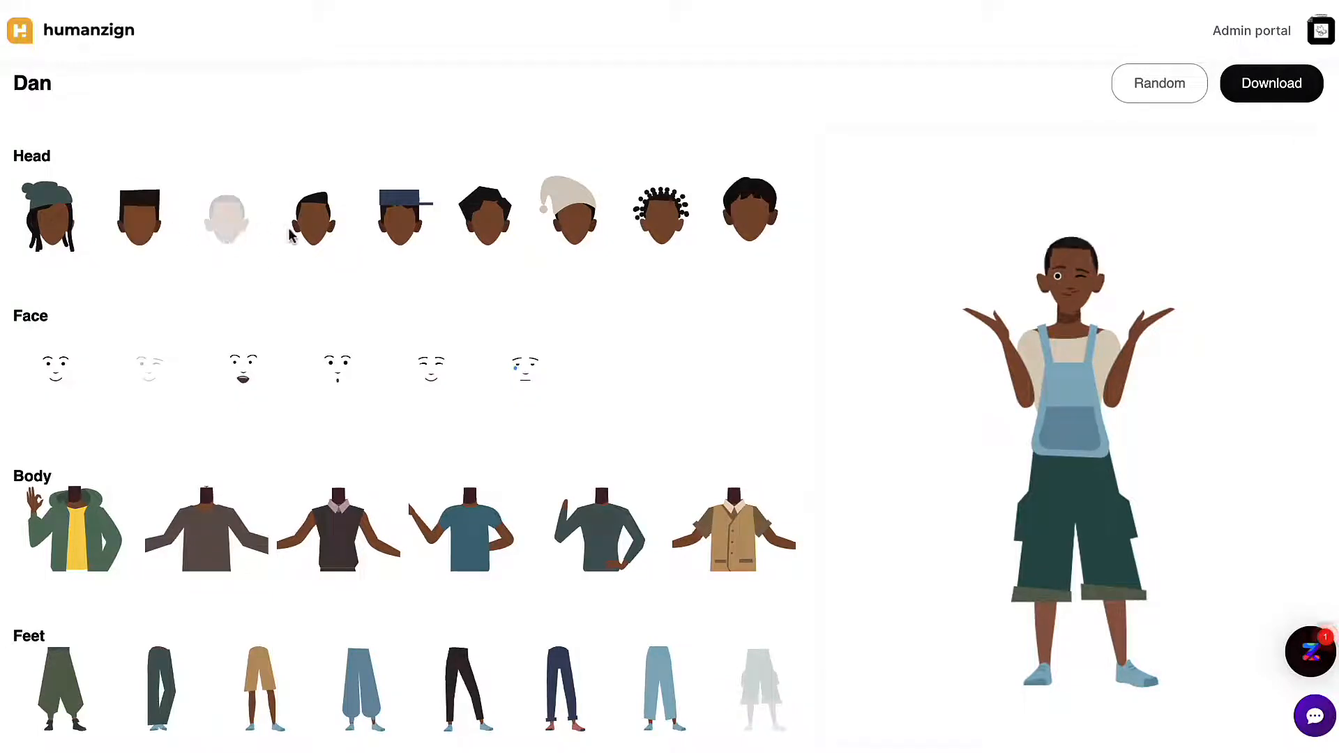
pyautogui.click(395, 233)
pyautogui.click(500, 229)
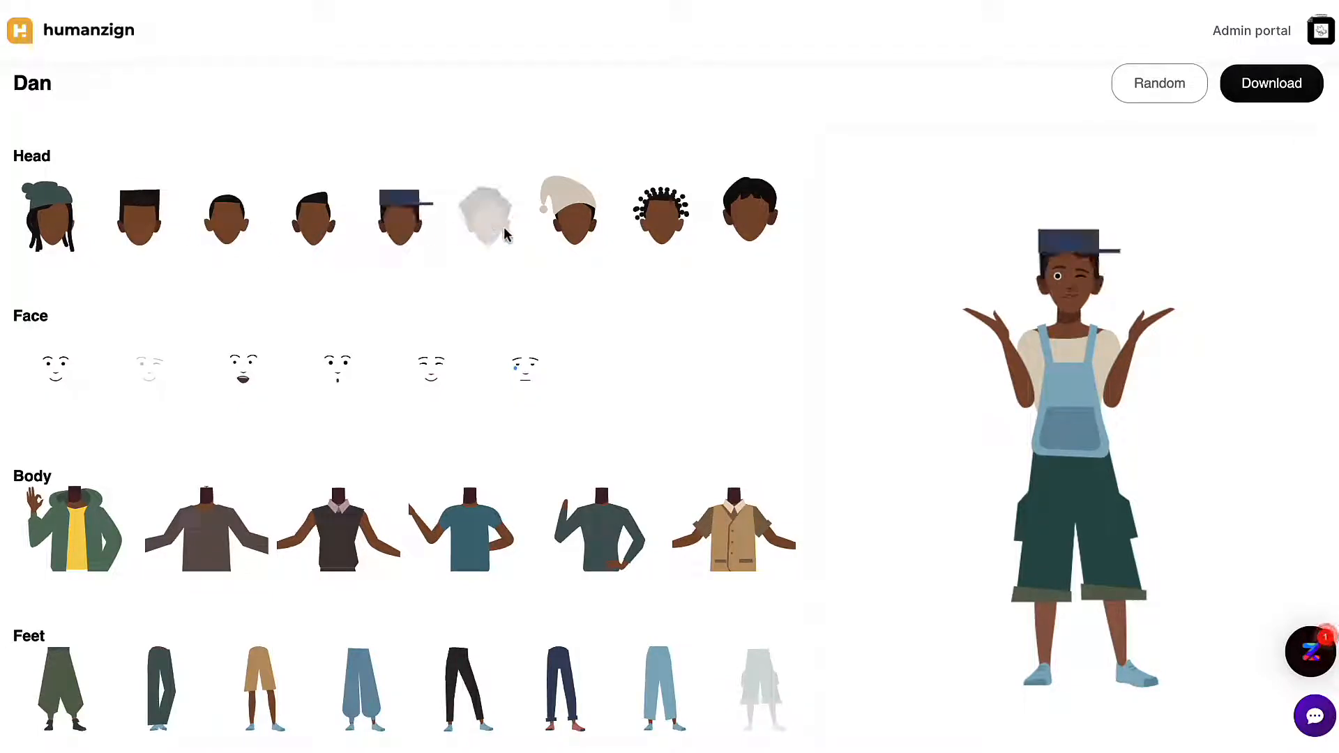
pyautogui.click(586, 232)
pyautogui.click(672, 230)
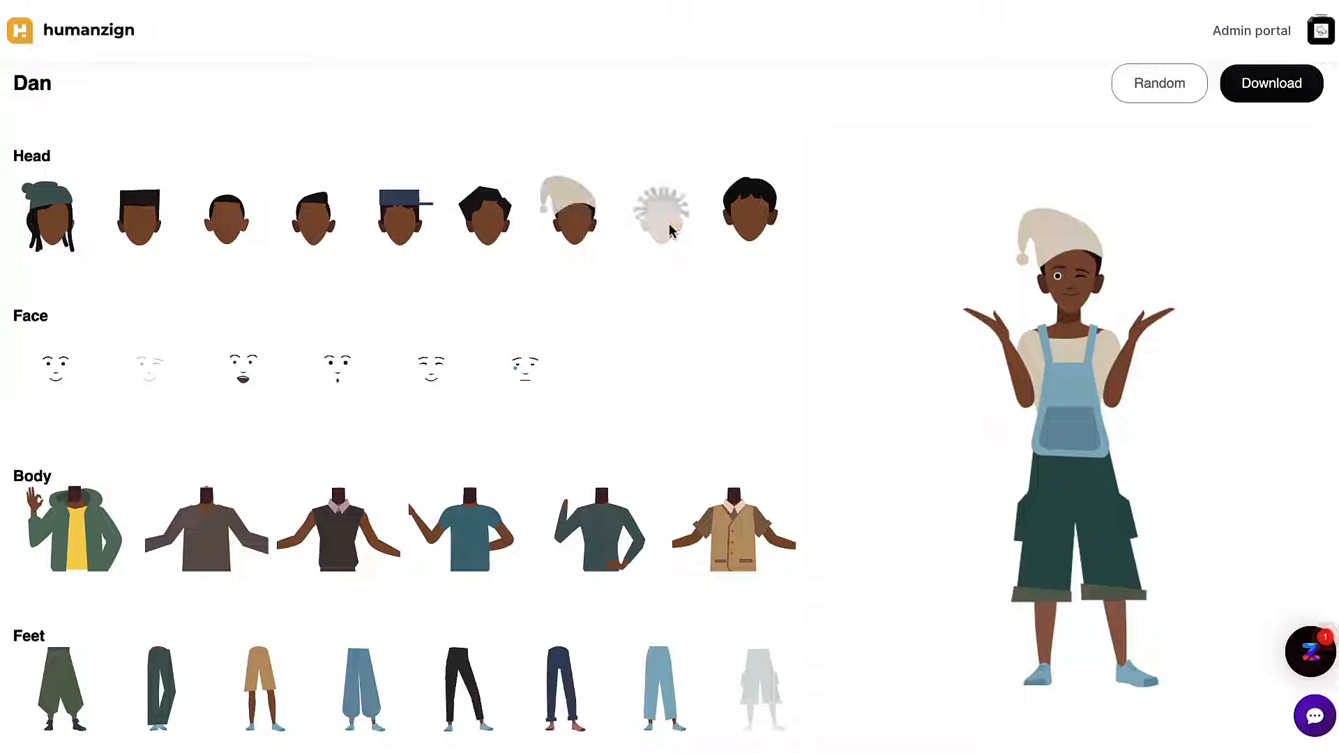
pyautogui.click(507, 369)
pyautogui.click(445, 357)
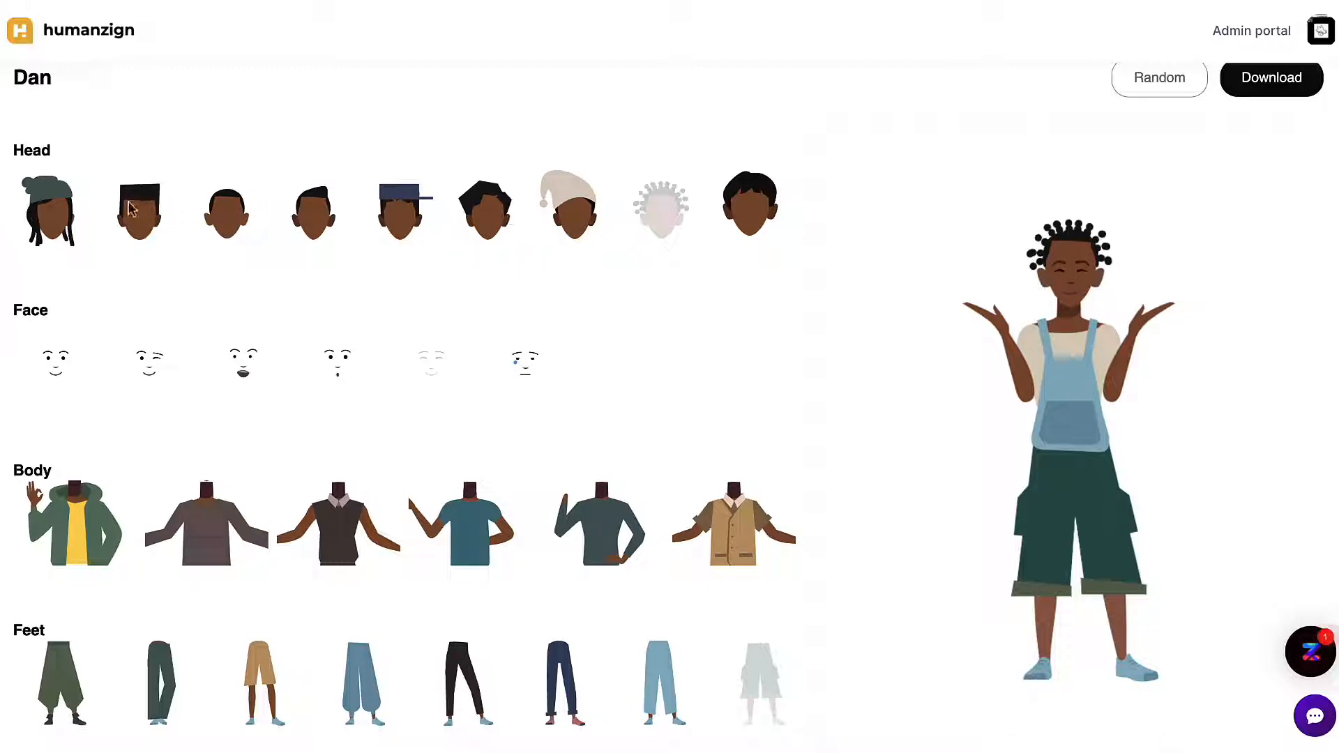
# - Try the green beanie with dreadlocks on Dan with the hoodie and baggy trousers, finishing with the dark sleeveless vest and dark green trousers
pyautogui.click(70, 209)
pyautogui.click(94, 518)
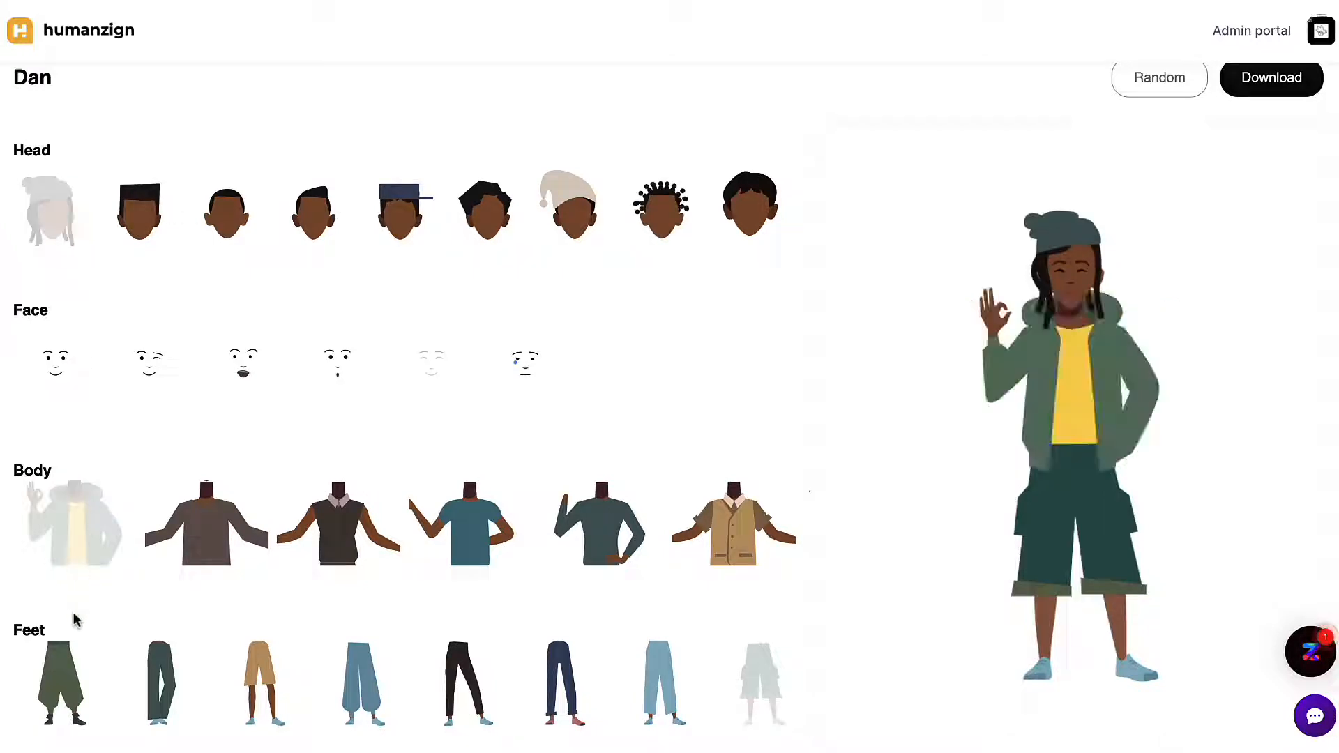
pyautogui.click(78, 646)
pyautogui.scroll(-1, 224, 558)
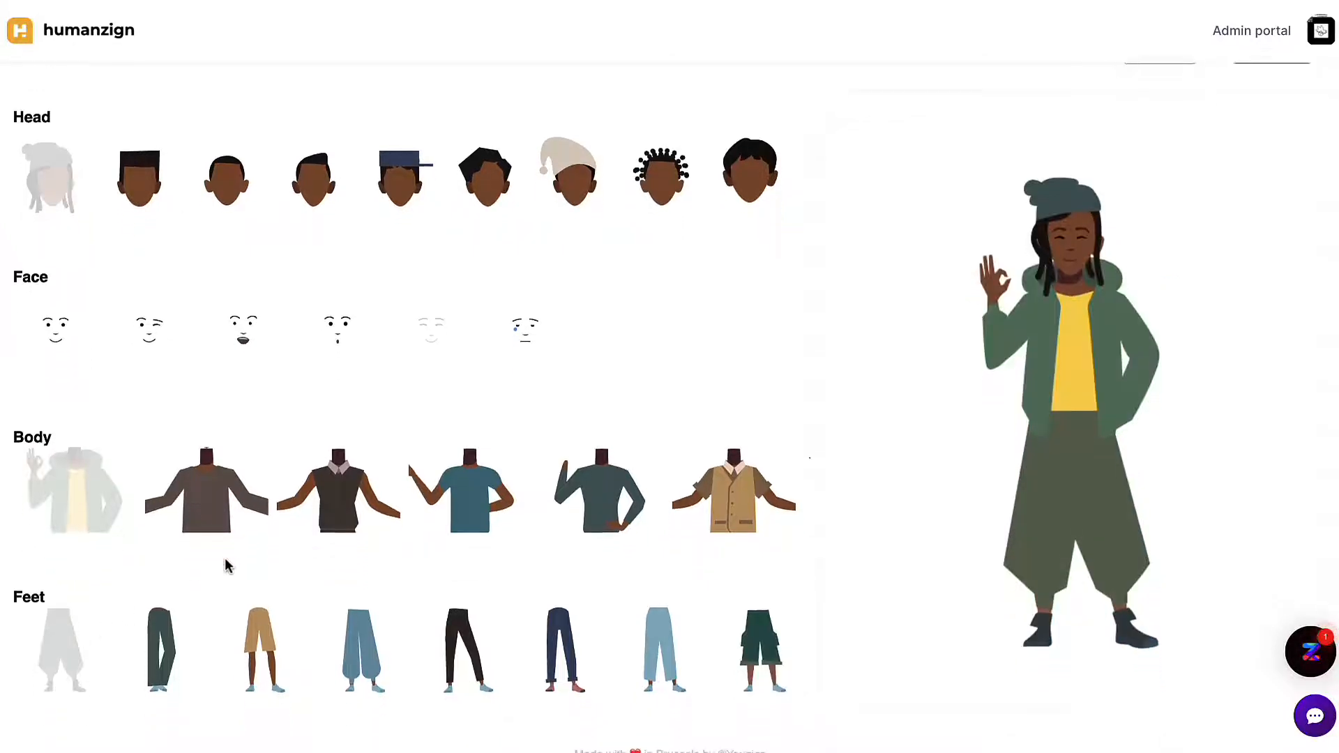
pyautogui.click(172, 613)
pyautogui.click(325, 504)
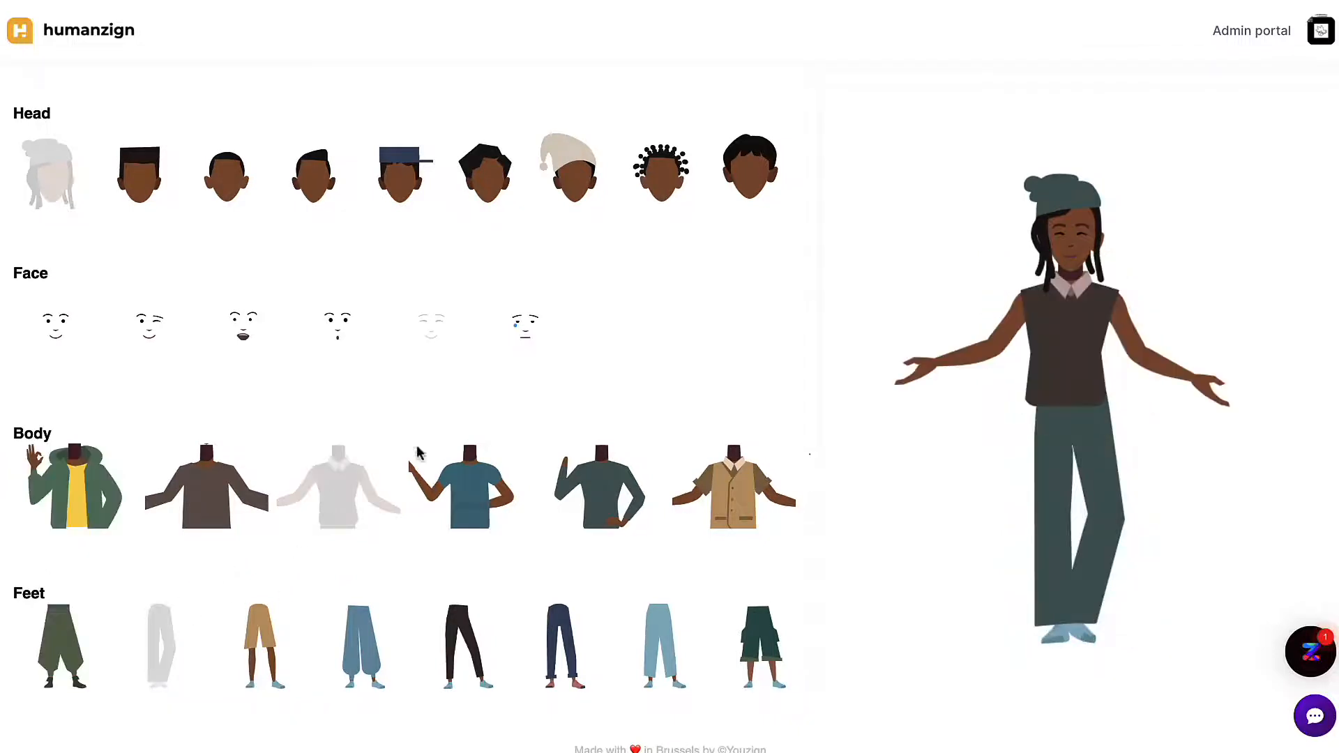
# - Randomize the Dan character's whole appearance several times, finishing with the flat-top hair, yellow vest and black trousers
pyautogui.scroll(2, 562, 431)
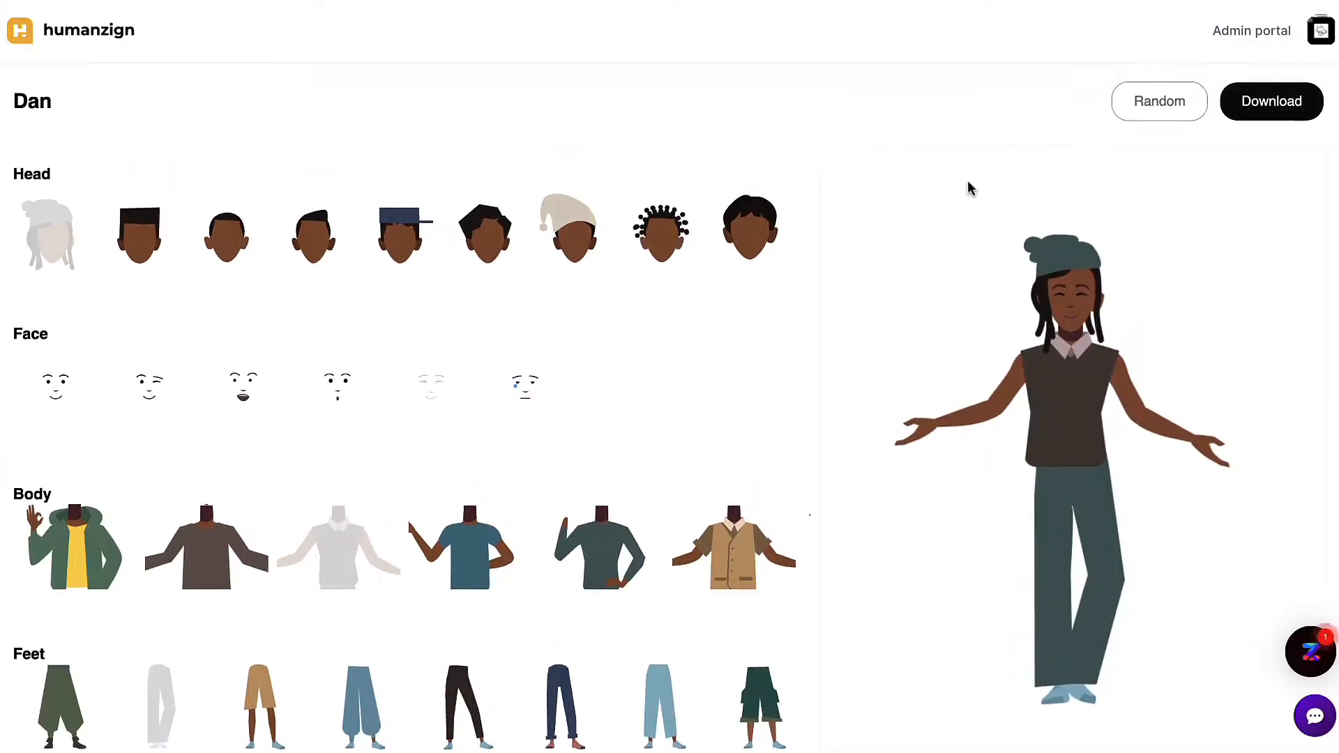
pyautogui.click(1148, 116)
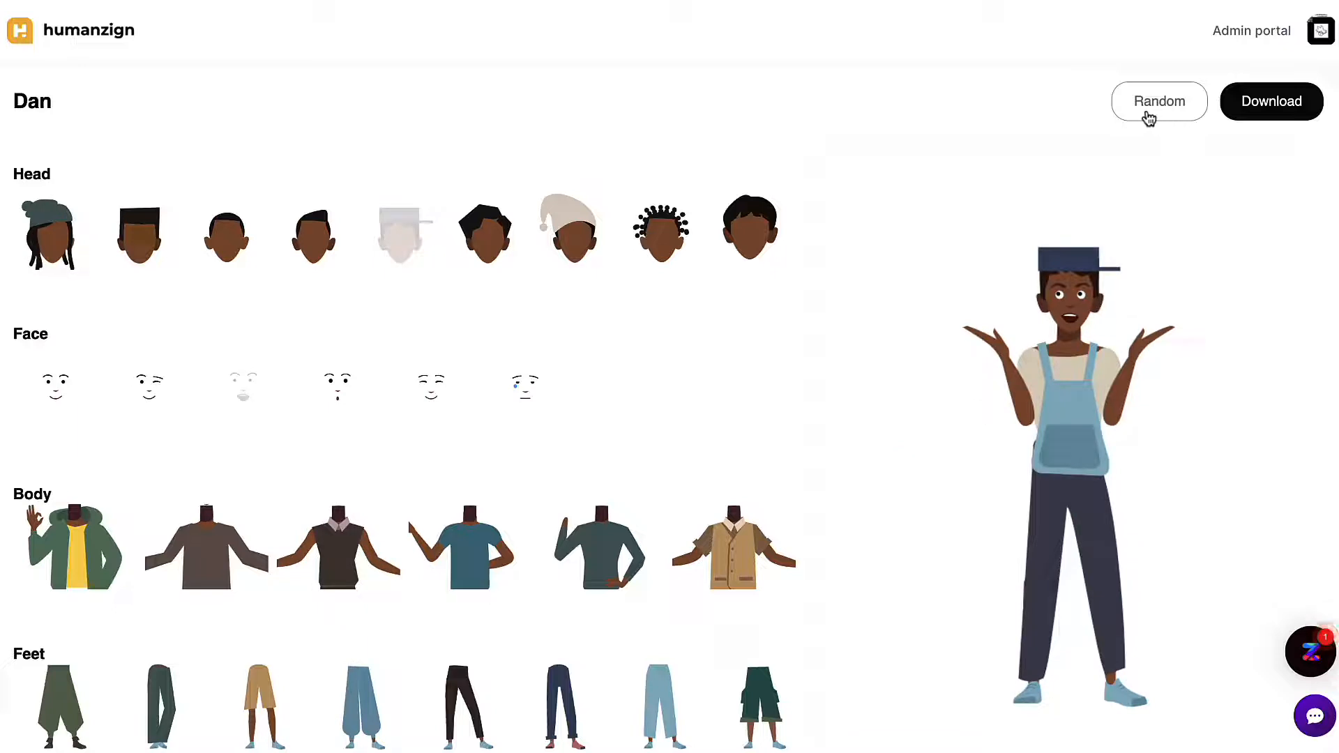
pyautogui.click(1148, 116)
pyautogui.click(1147, 117)
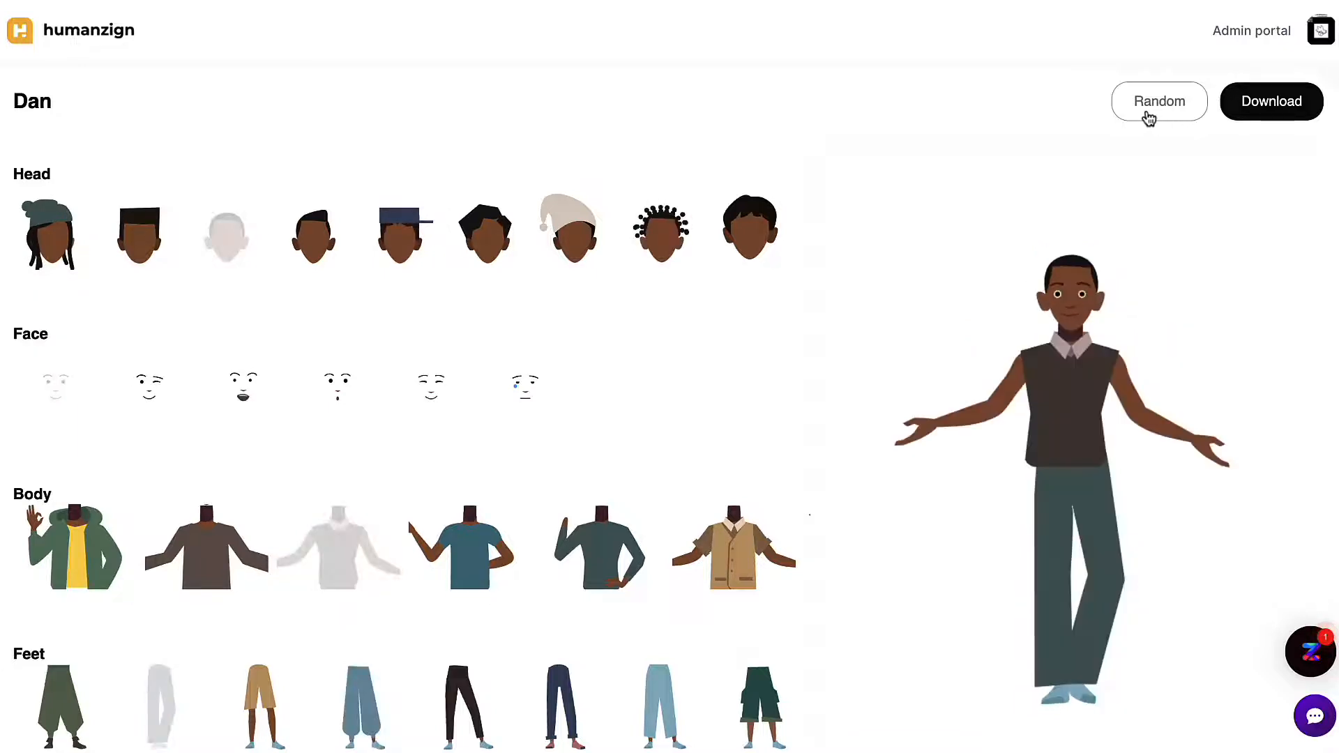
pyautogui.click(1148, 116)
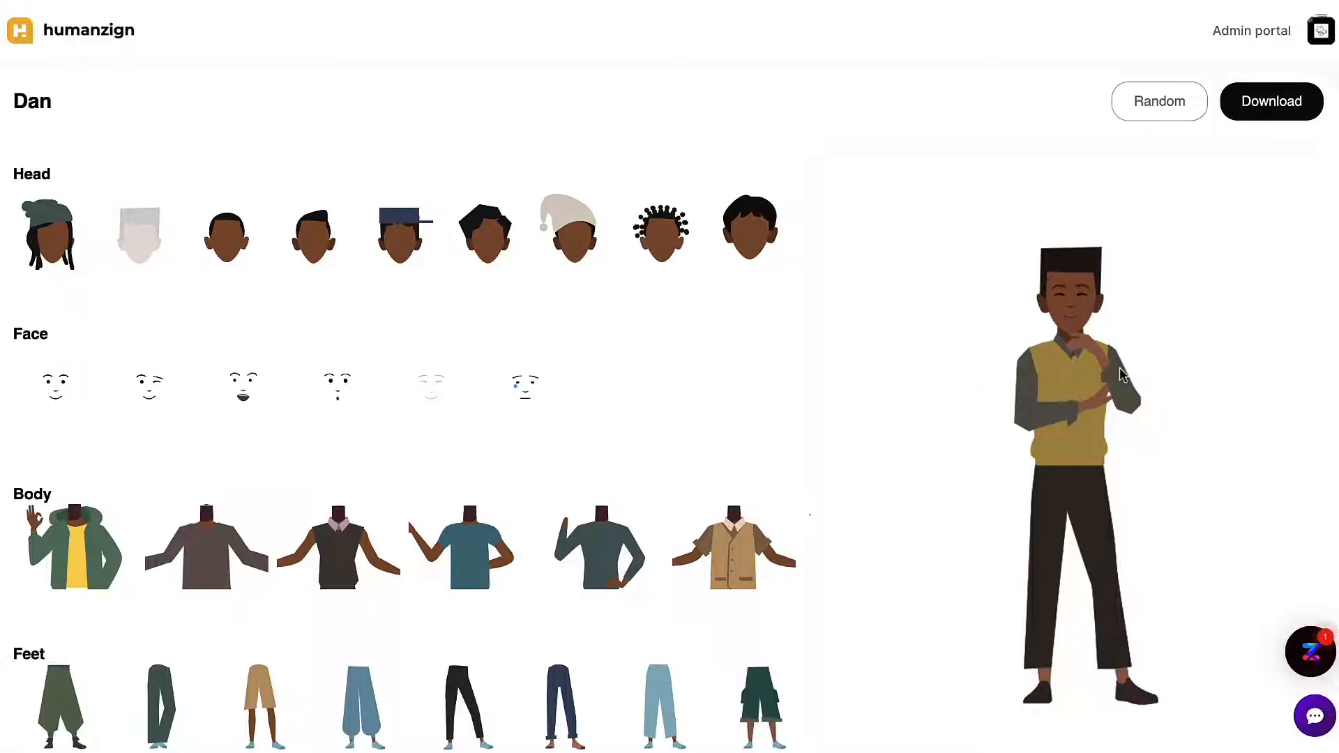
# - Download the customized Dan character as a PNG and switch to the Youzign design editor
pyautogui.scroll(-1, 1119, 367)
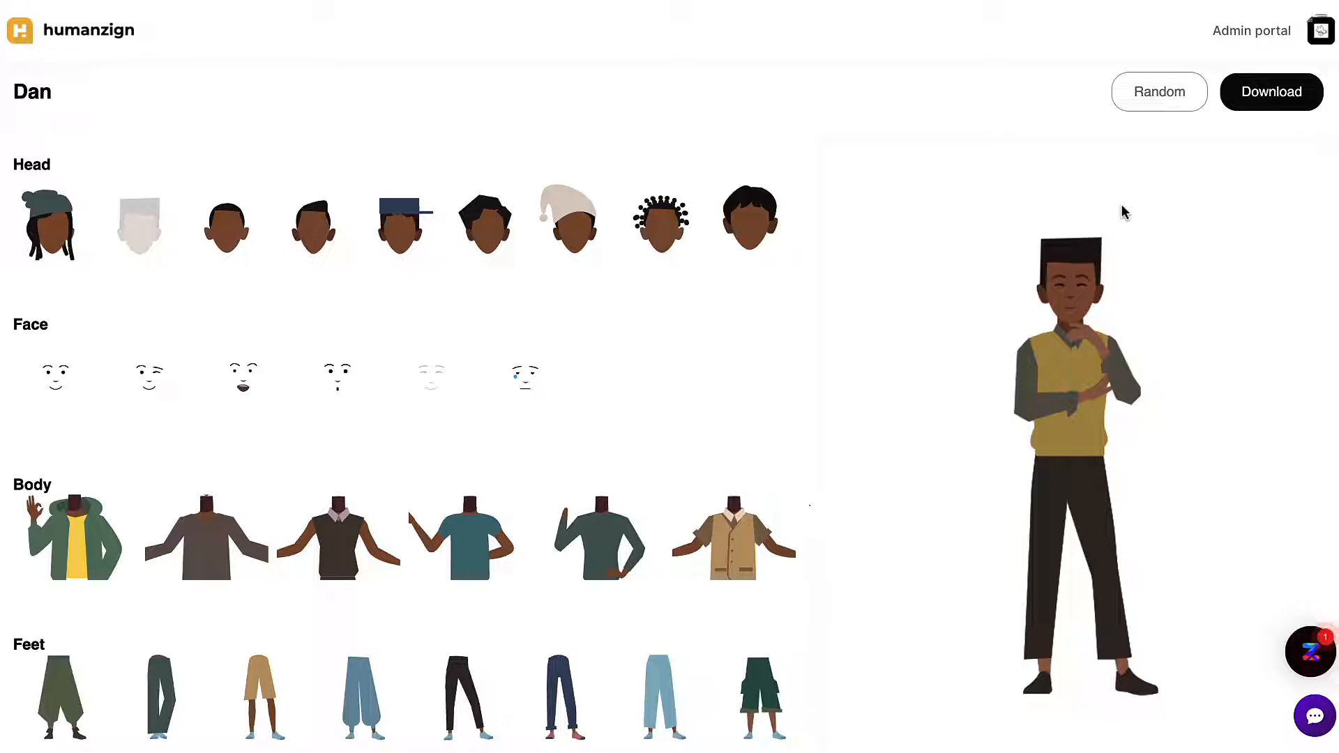
pyautogui.click(1243, 111)
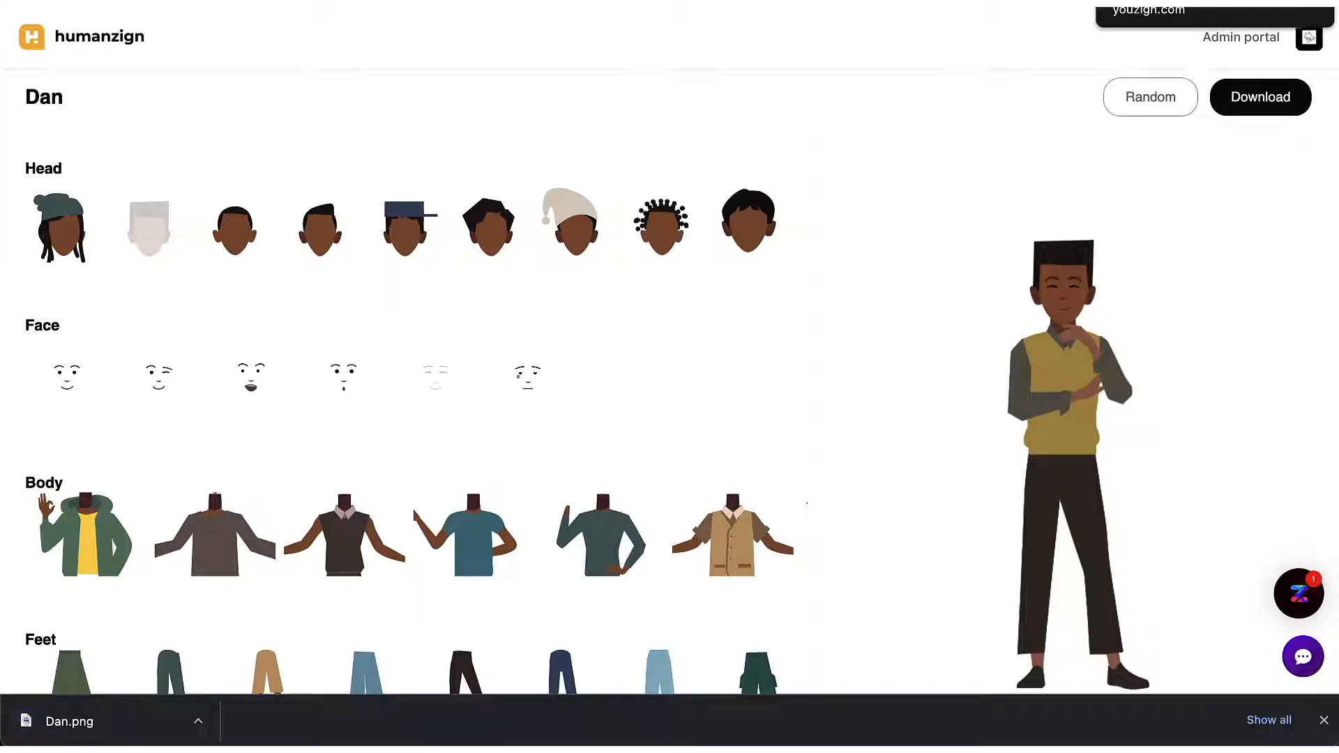
pyautogui.click(1186, 2)
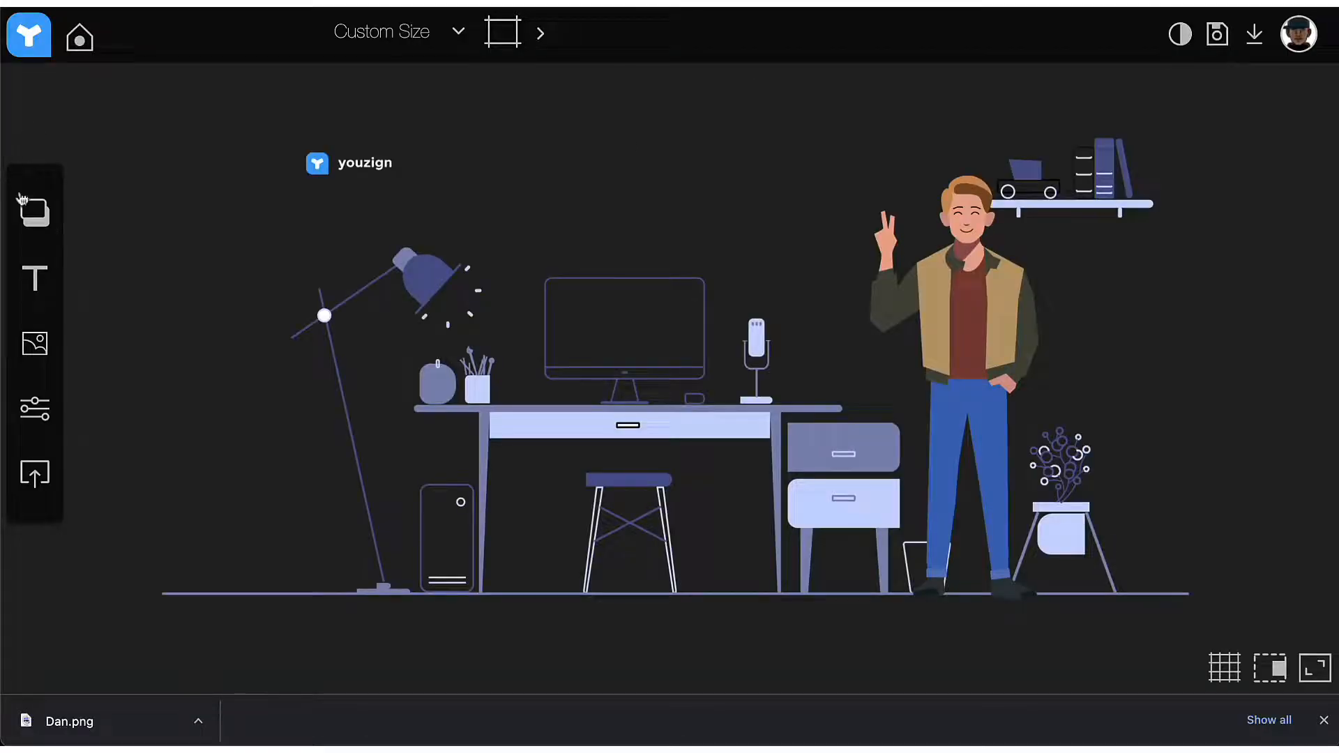
# - Delete the blond man in the jacket from the office scene and upload Dan.png into the design
pyautogui.click(1037, 374)
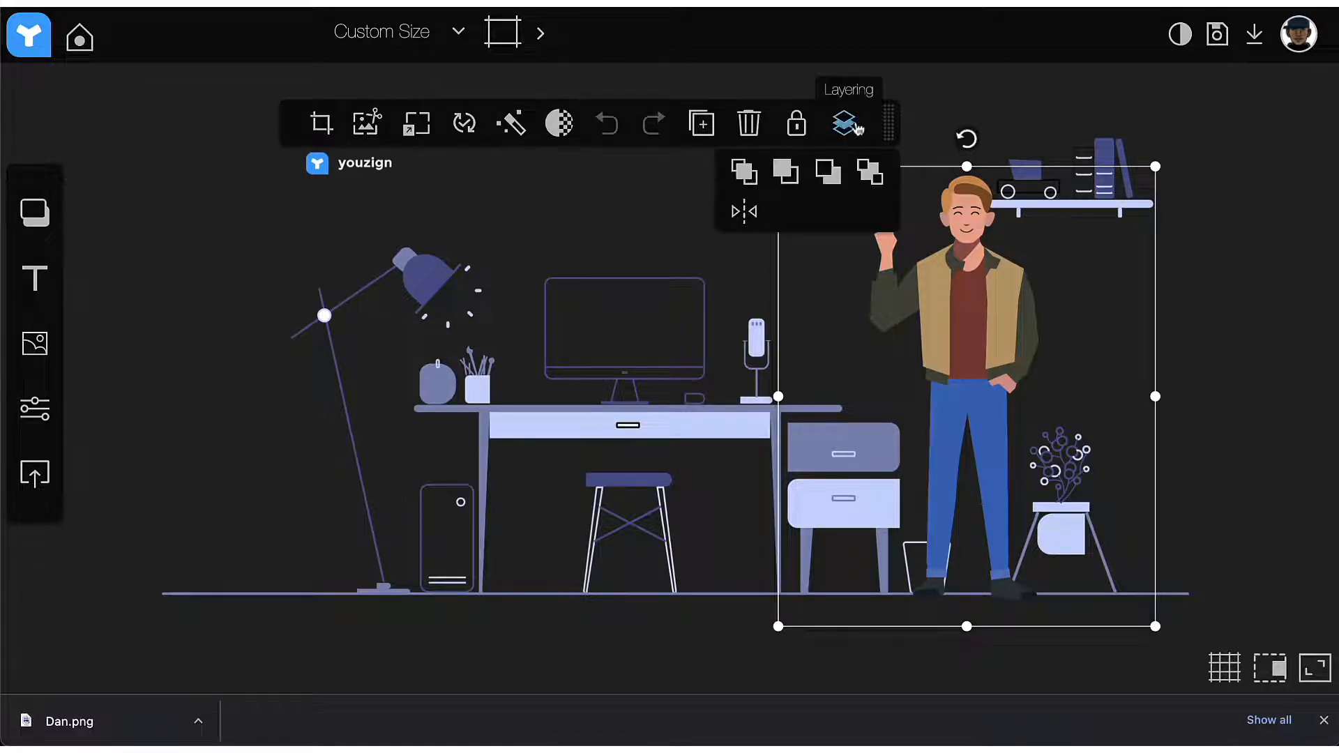
pyautogui.click(748, 125)
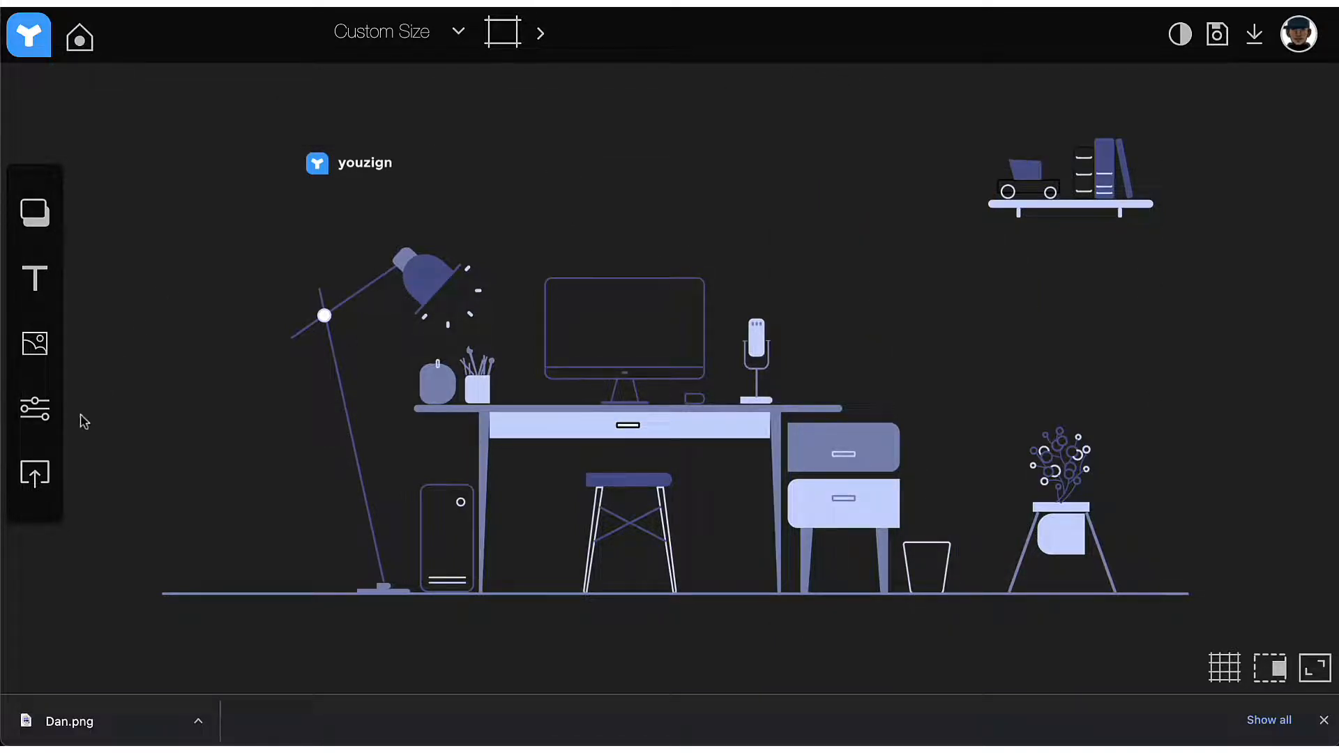
pyautogui.click(35, 474)
pyautogui.click(144, 150)
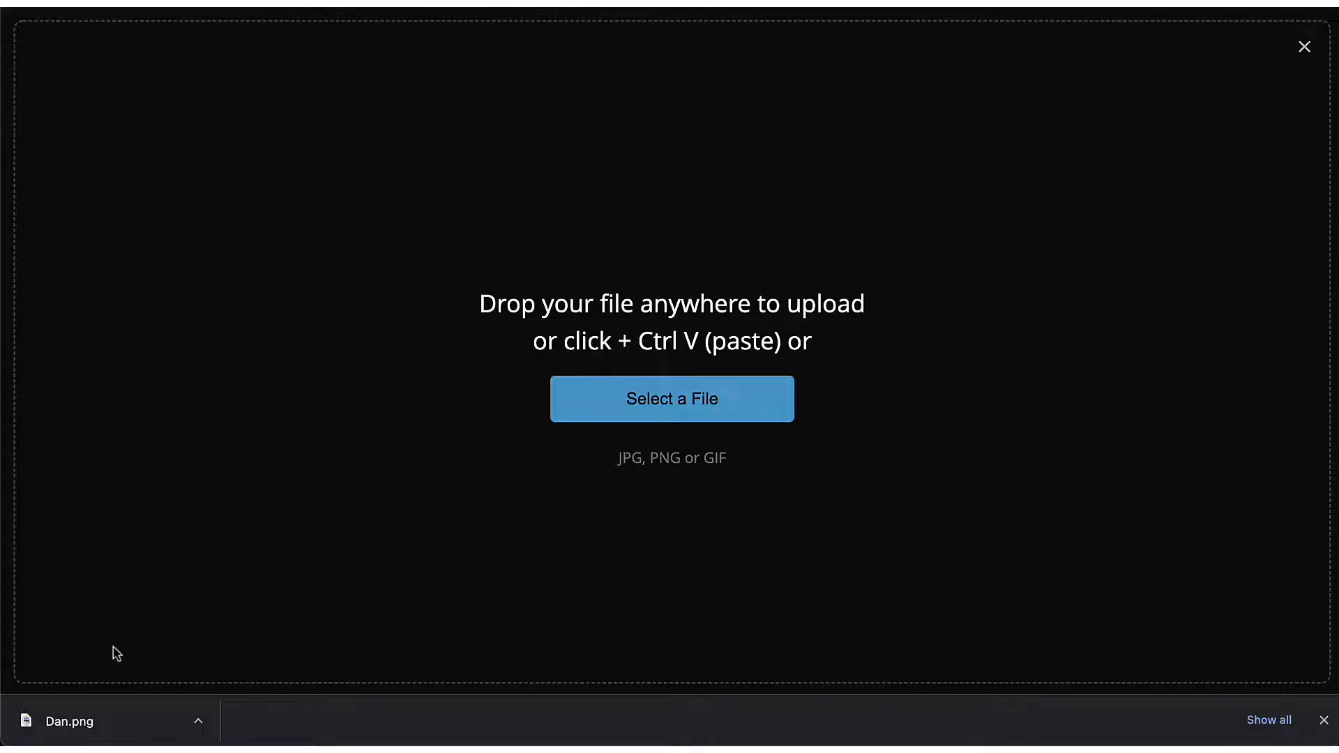
pyautogui.moveTo(93, 723); pyautogui.dragTo(321, 380)
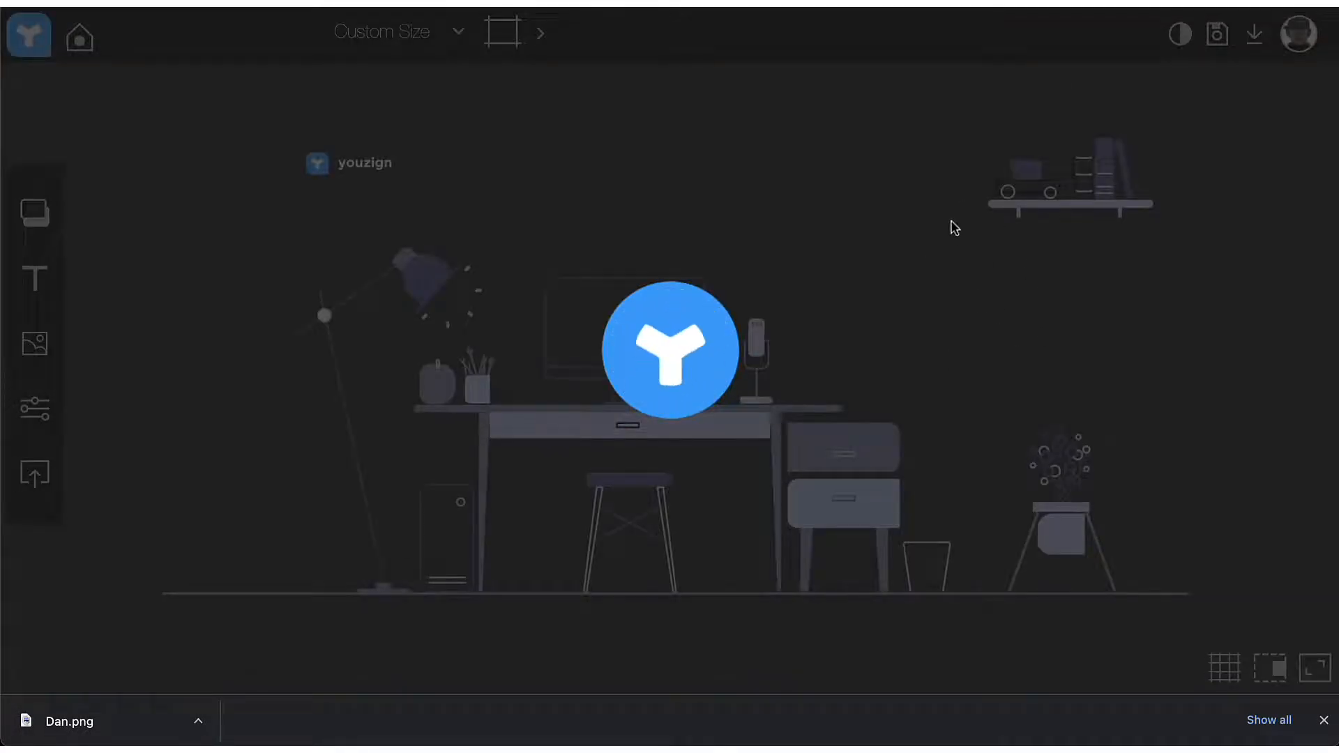
# - Scale the Dan character down and stand him on the floor line between the wastebasket and the plant
pyautogui.moveTo(675, 244); pyautogui.dragTo(831, 268)
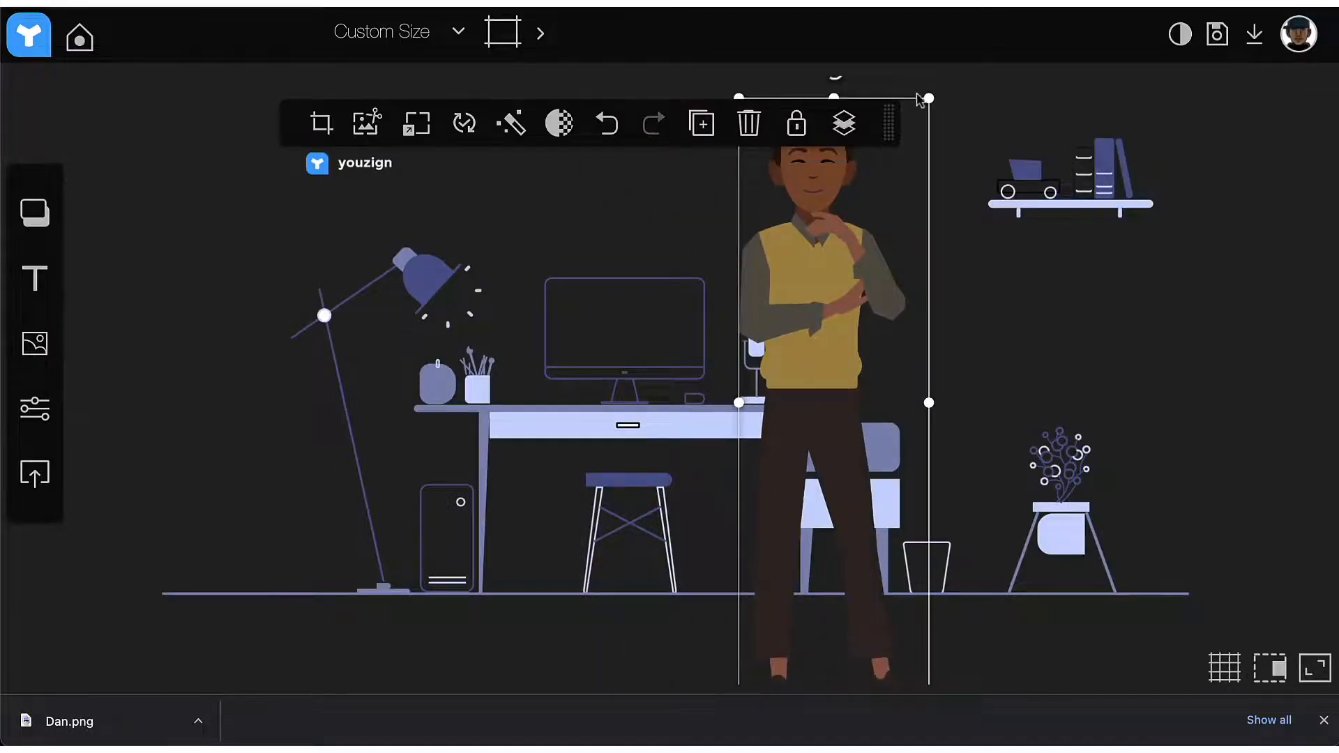
pyautogui.moveTo(930, 101); pyautogui.dragTo(893, 161)
pyautogui.moveTo(823, 298); pyautogui.dragTo(977, 296)
pyautogui.moveTo(1047, 210)
pyautogui.mouseDown()
pyautogui.moveTo(1052, 191)
pyautogui.moveTo(1050, 215)
pyautogui.mouseUp()
pyautogui.moveTo(988, 275); pyautogui.dragTo(1003, 257)
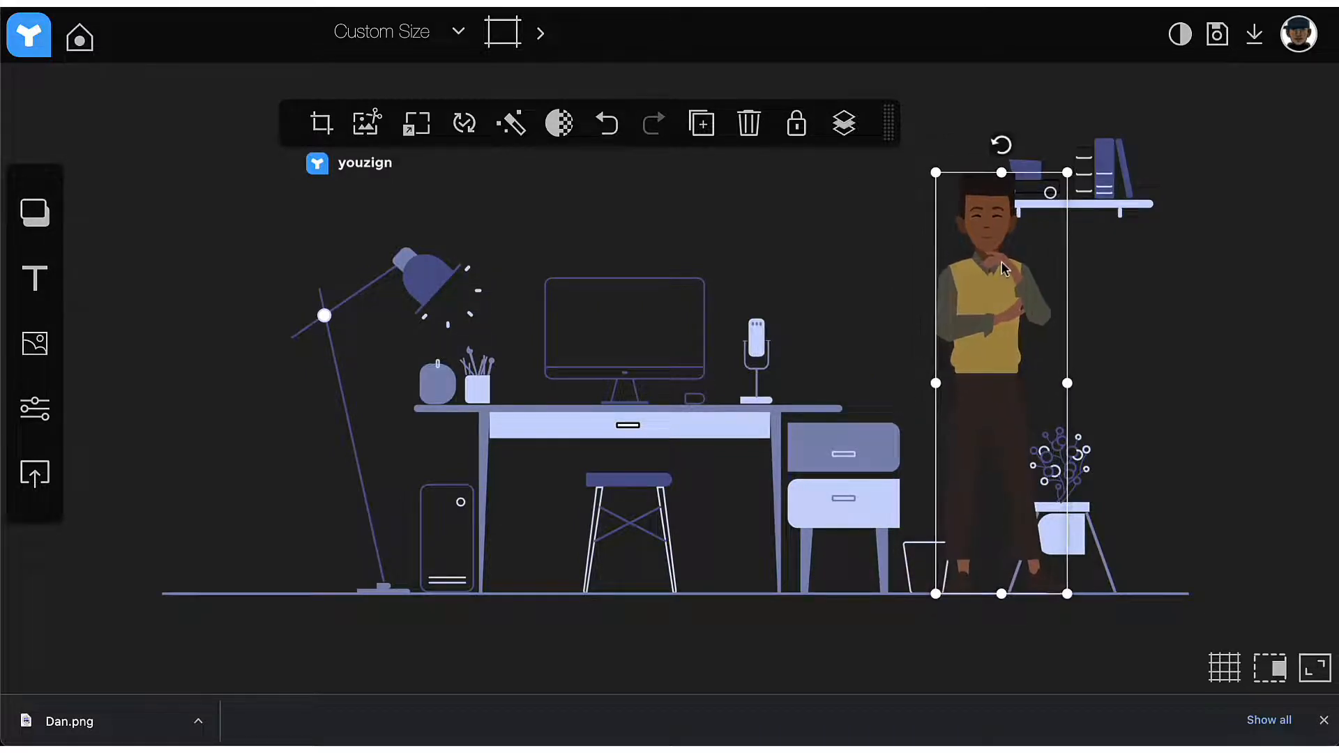
pyautogui.click(190, 257)
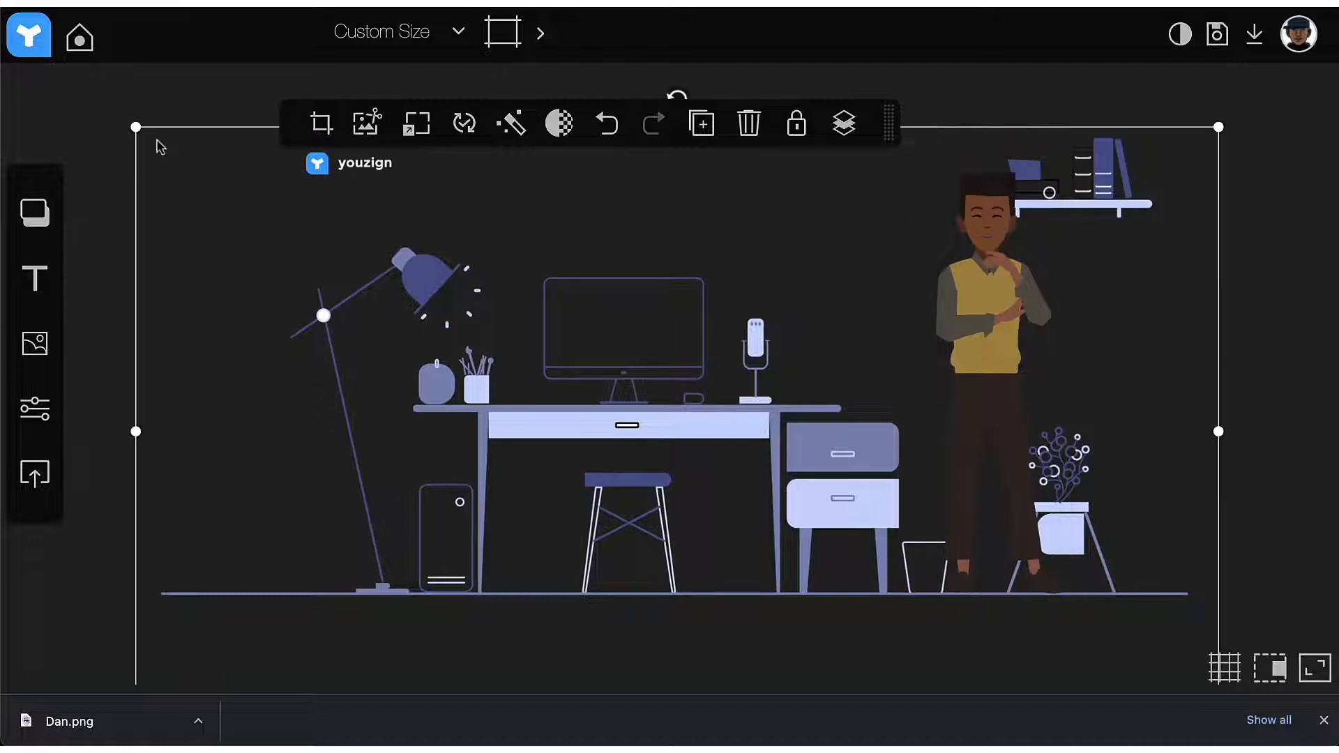
pyautogui.click(97, 137)
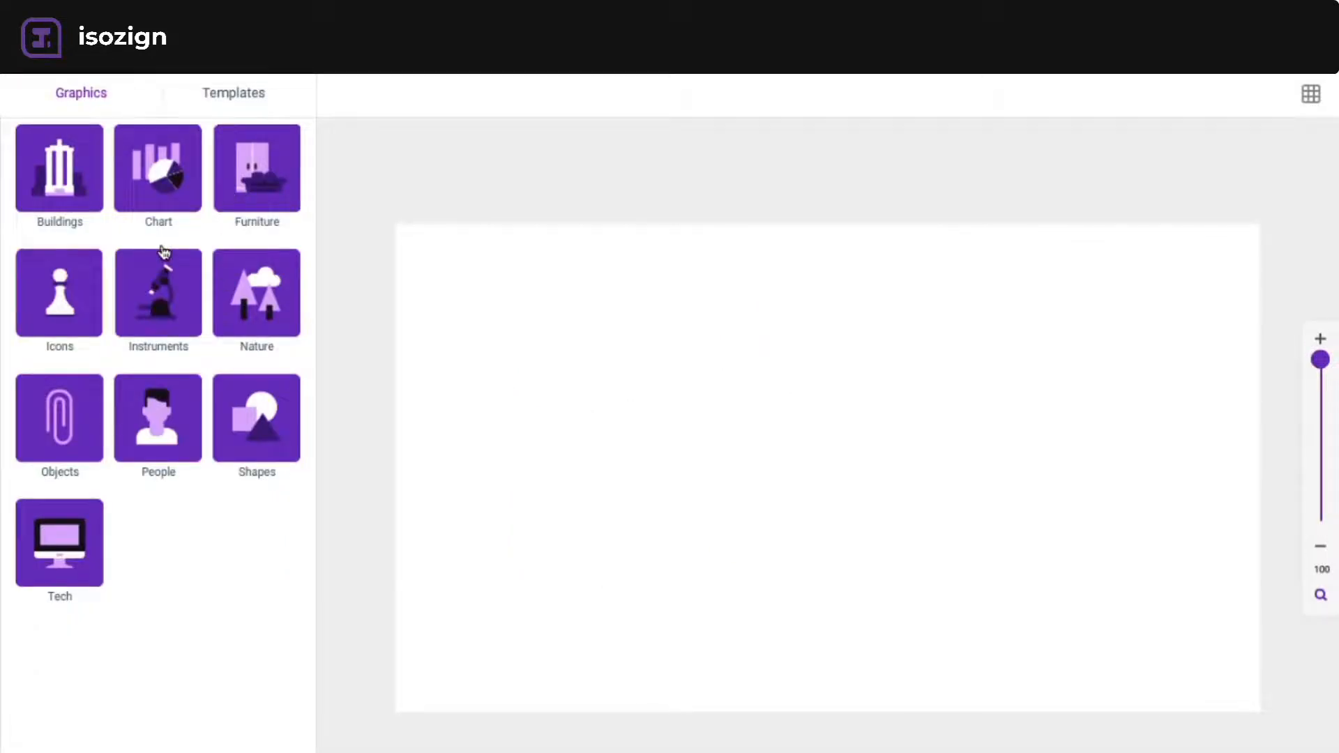
# - In isozign, add the seated person in the green sweater from the People graphics, enlarge it and place it left of the canvas centre
pyautogui.click(168, 423)
pyautogui.scroll(-2, 166, 427)
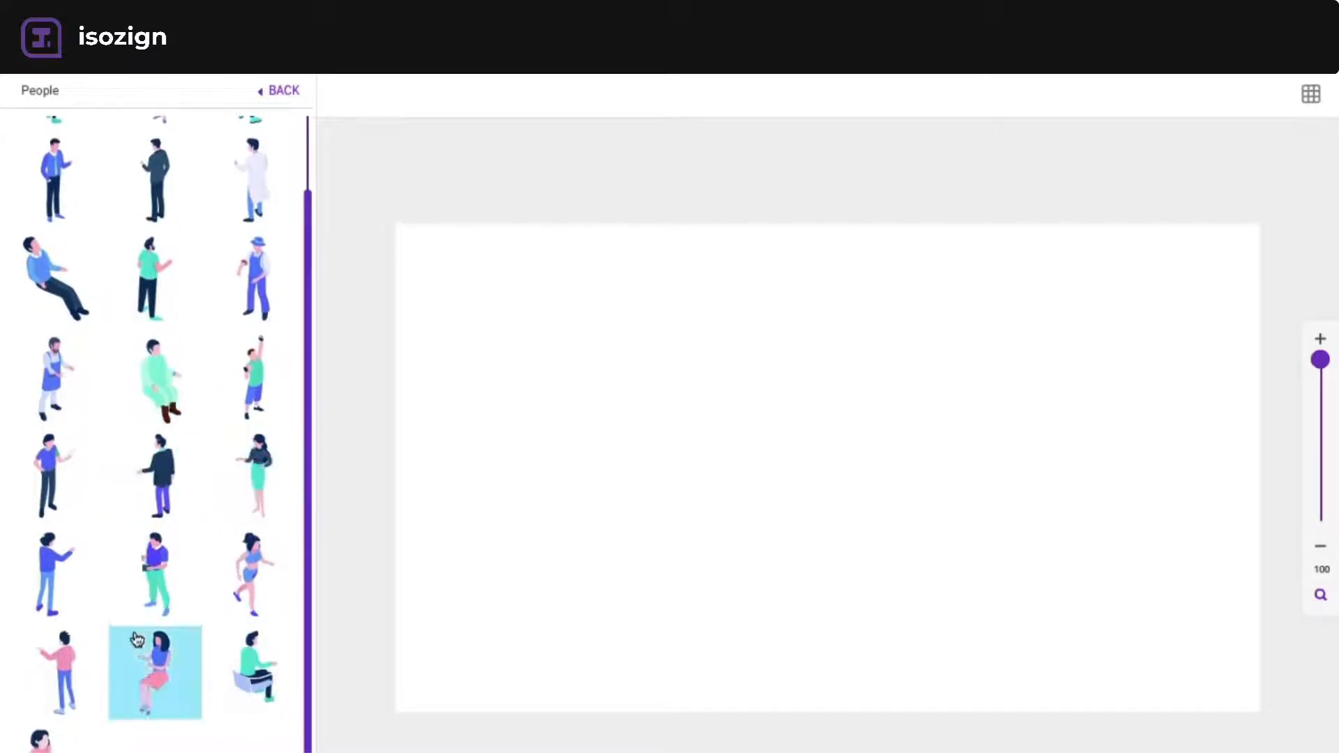
pyautogui.click(249, 660)
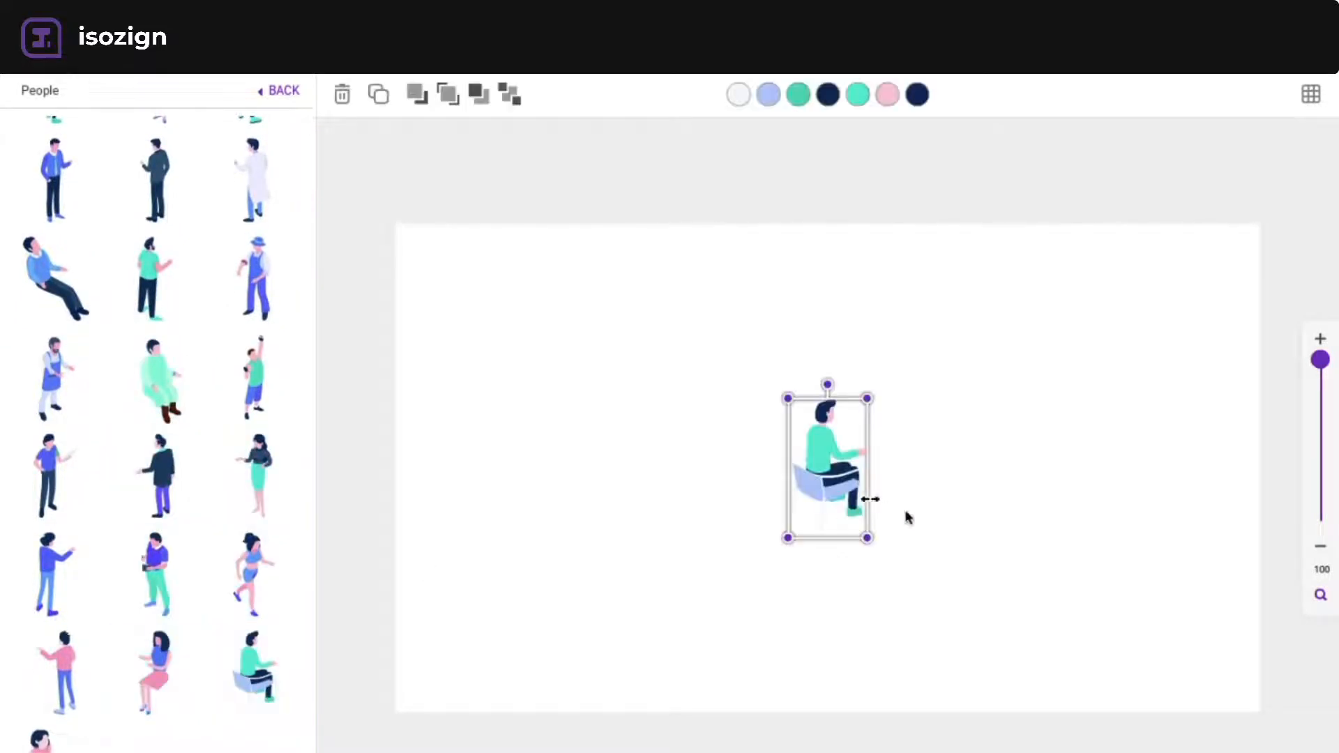
pyautogui.moveTo(868, 537); pyautogui.dragTo(966, 664)
pyautogui.moveTo(869, 595); pyautogui.dragTo(693, 589)
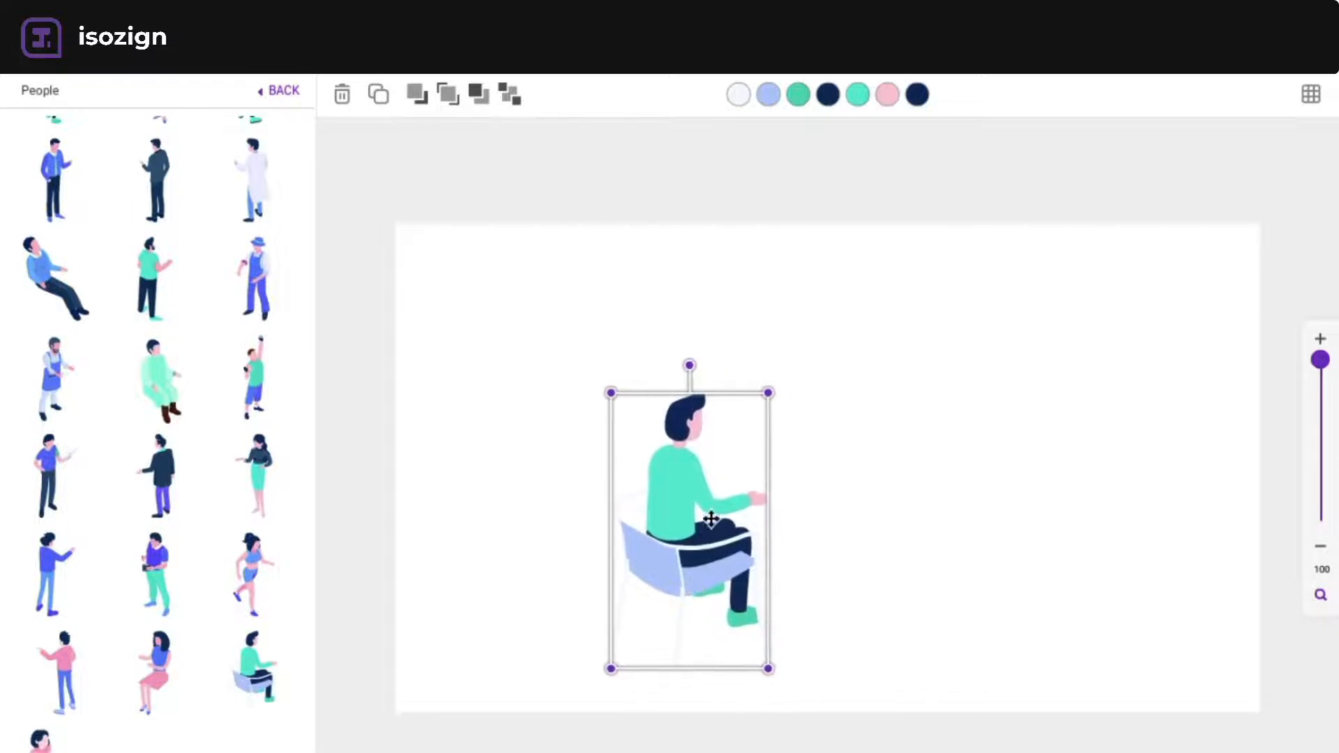
pyautogui.moveTo(767, 405); pyautogui.dragTo(749, 426)
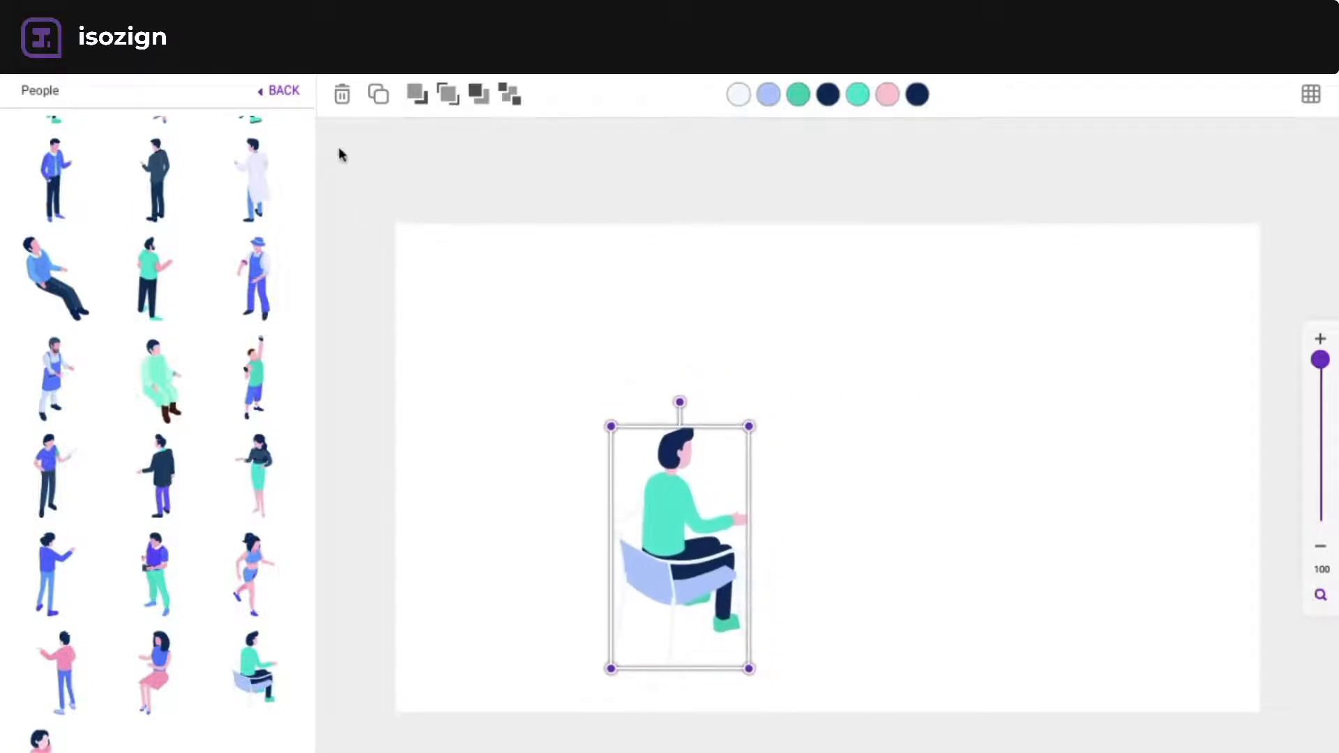
# - Add the square table from the Furniture graphics, enlarge it and layer it behind the seated person's hands
pyautogui.click(274, 105)
pyautogui.click(240, 220)
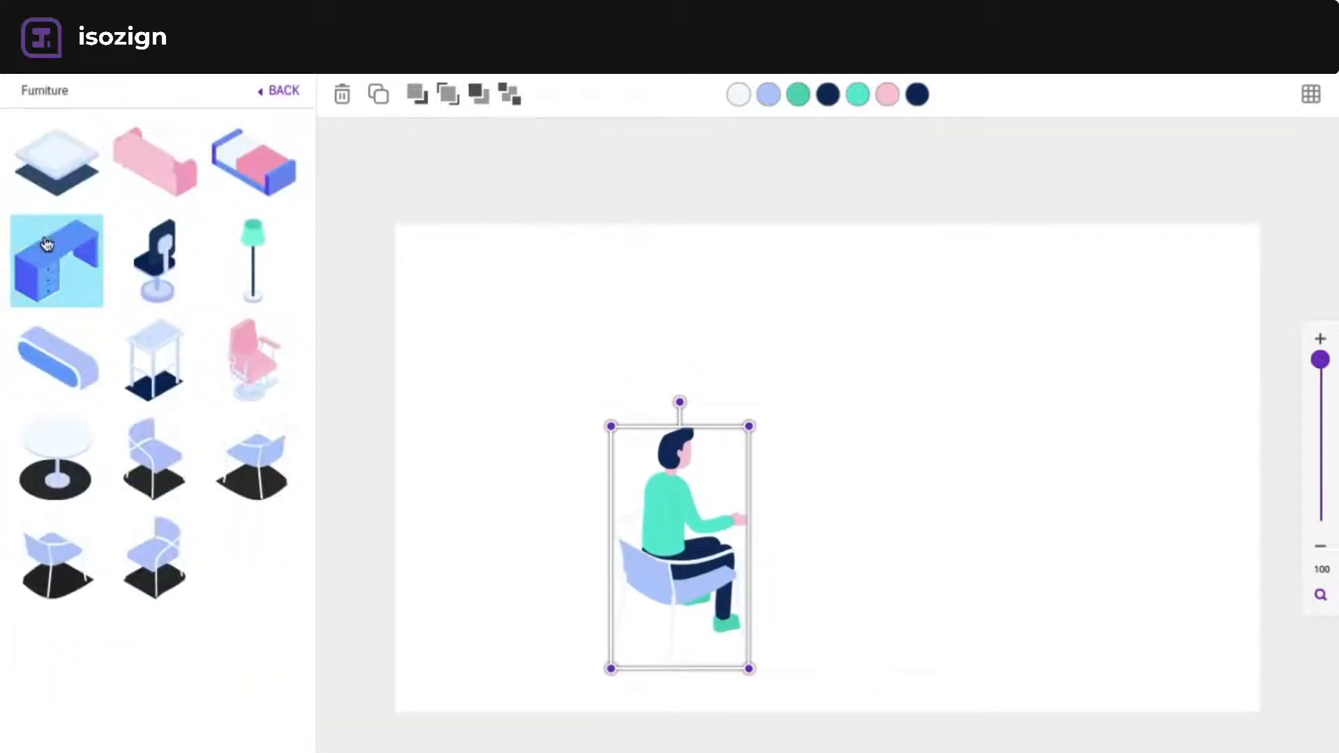
pyautogui.click(56, 160)
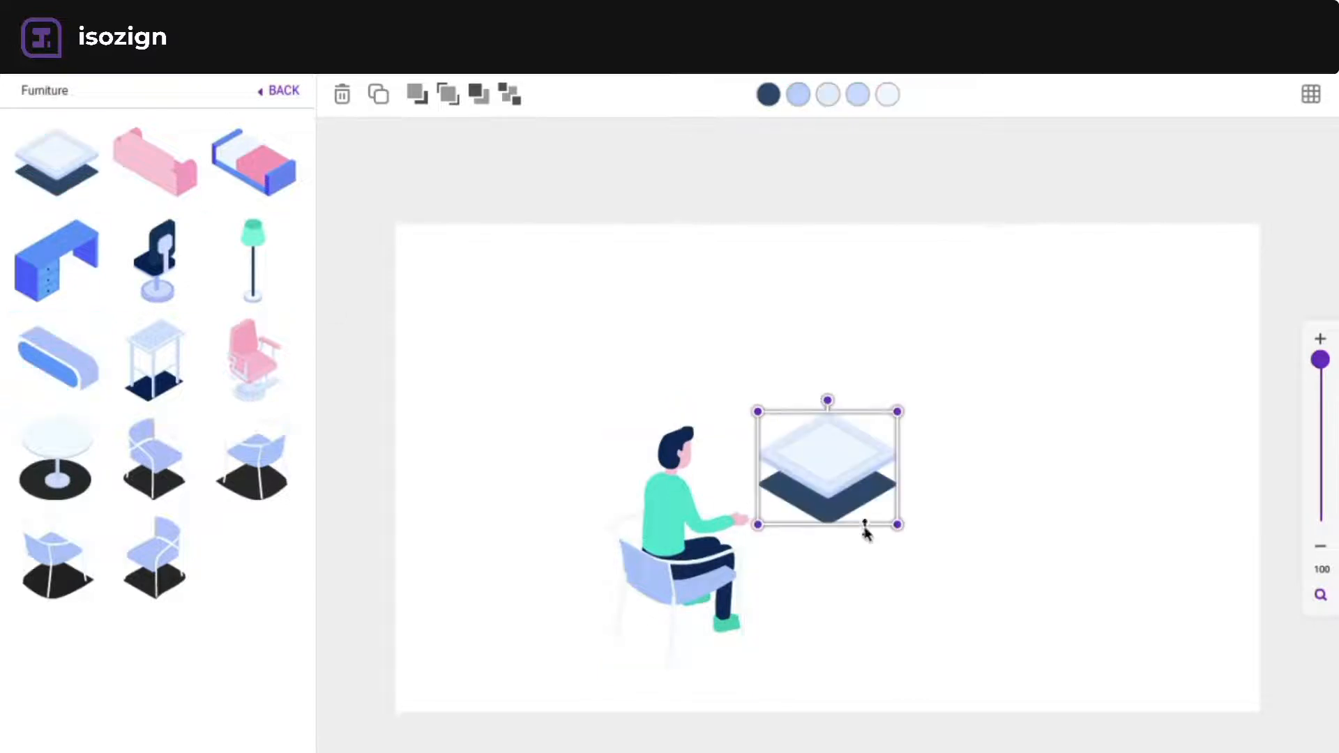
pyautogui.moveTo(897, 525); pyautogui.dragTo(849, 574)
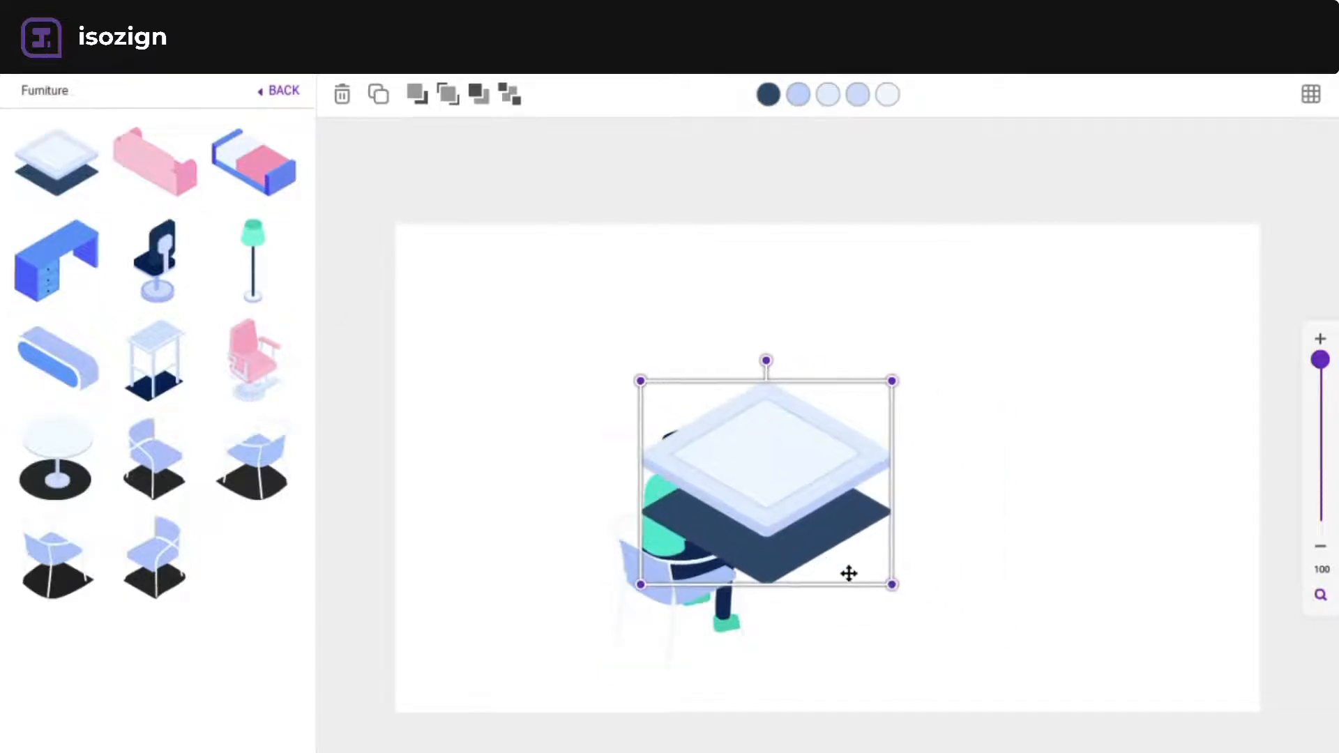
pyautogui.click(508, 96)
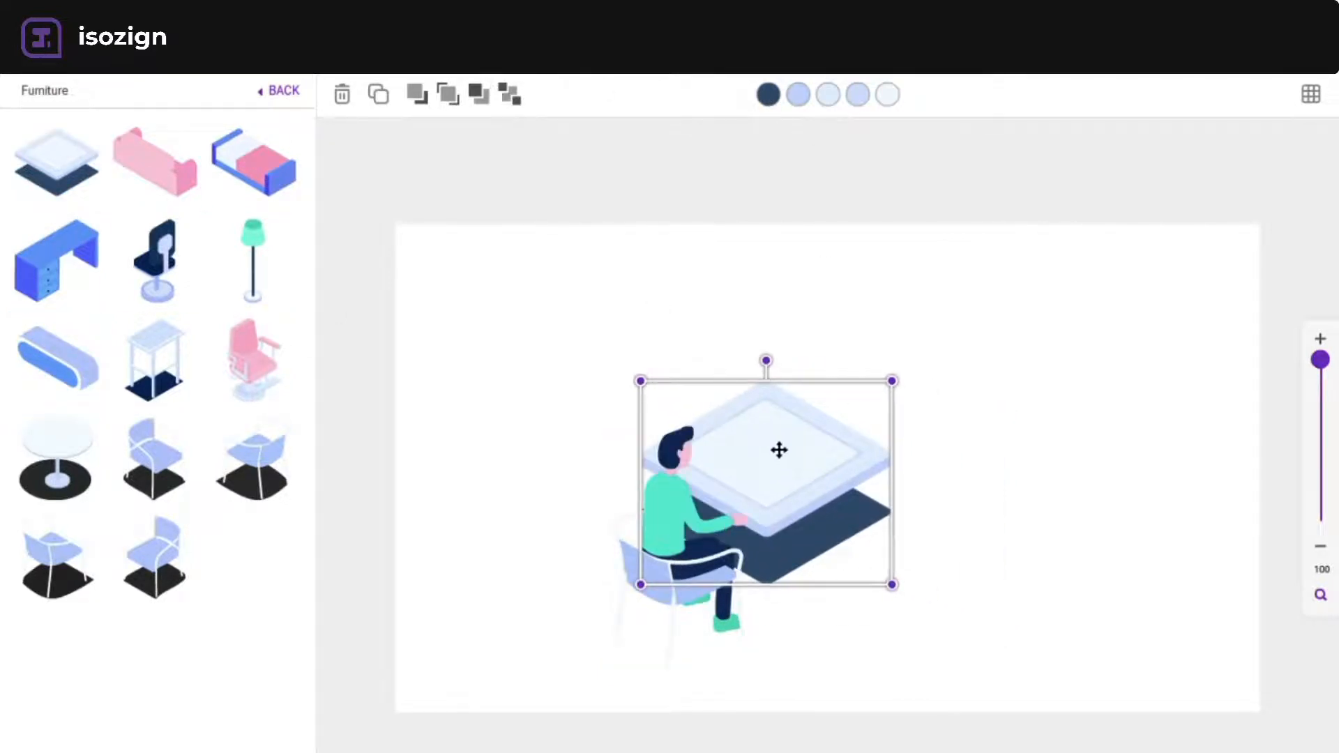
pyautogui.moveTo(777, 449); pyautogui.dragTo(789, 457)
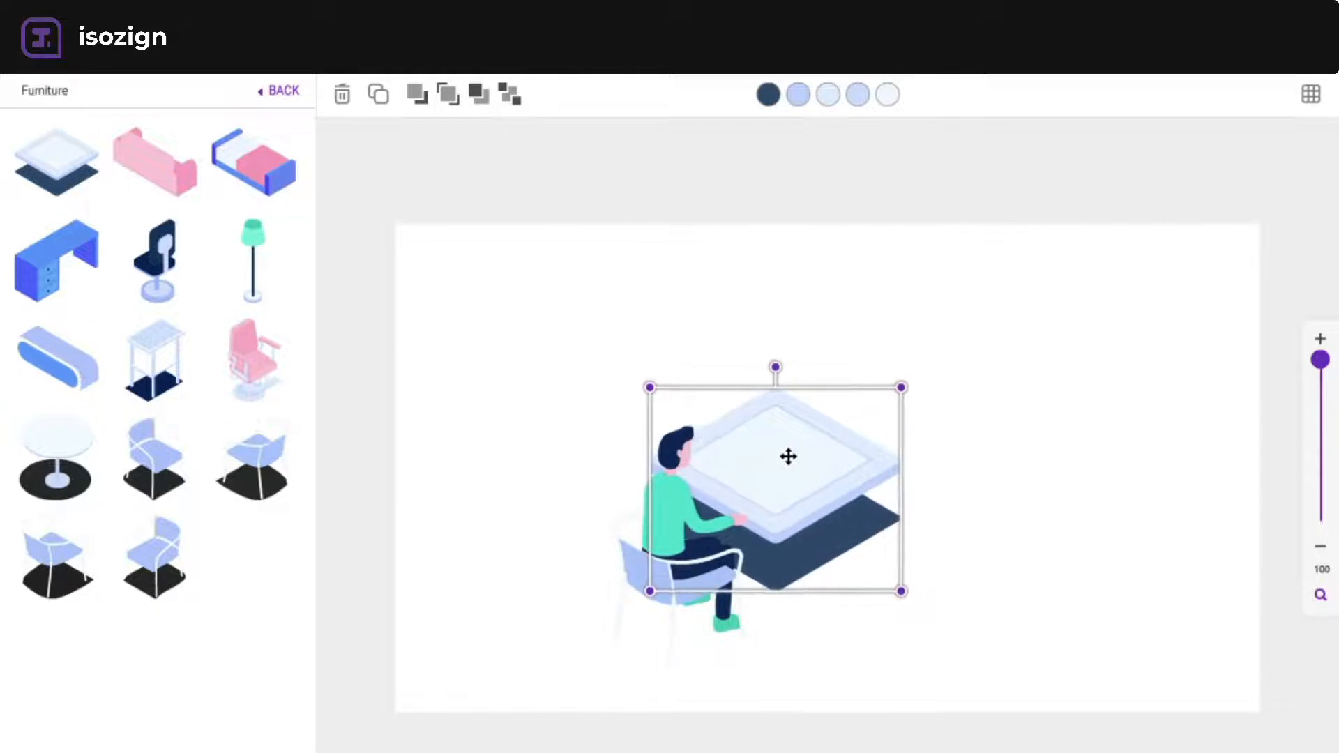
# - Place the green floor lamp from the Furniture graphics to the right of the table and show the isometric grid
pyautogui.click(258, 262)
pyautogui.moveTo(858, 534); pyautogui.dragTo(975, 516)
pyautogui.click(1309, 96)
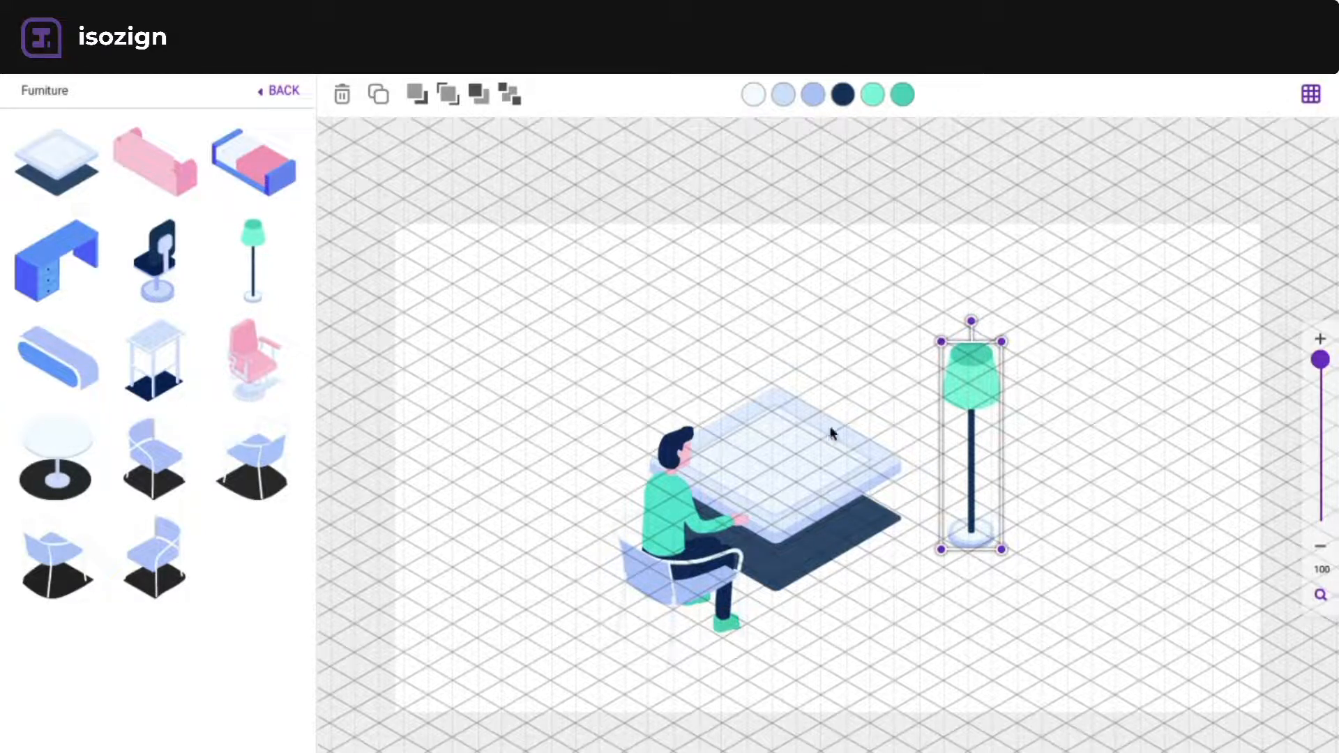
# - Enlarge the table slightly against the isometric grid and select the floor lamp
pyautogui.click(819, 443)
pyautogui.moveTo(894, 378); pyautogui.dragTo(902, 374)
pyautogui.click(999, 489)
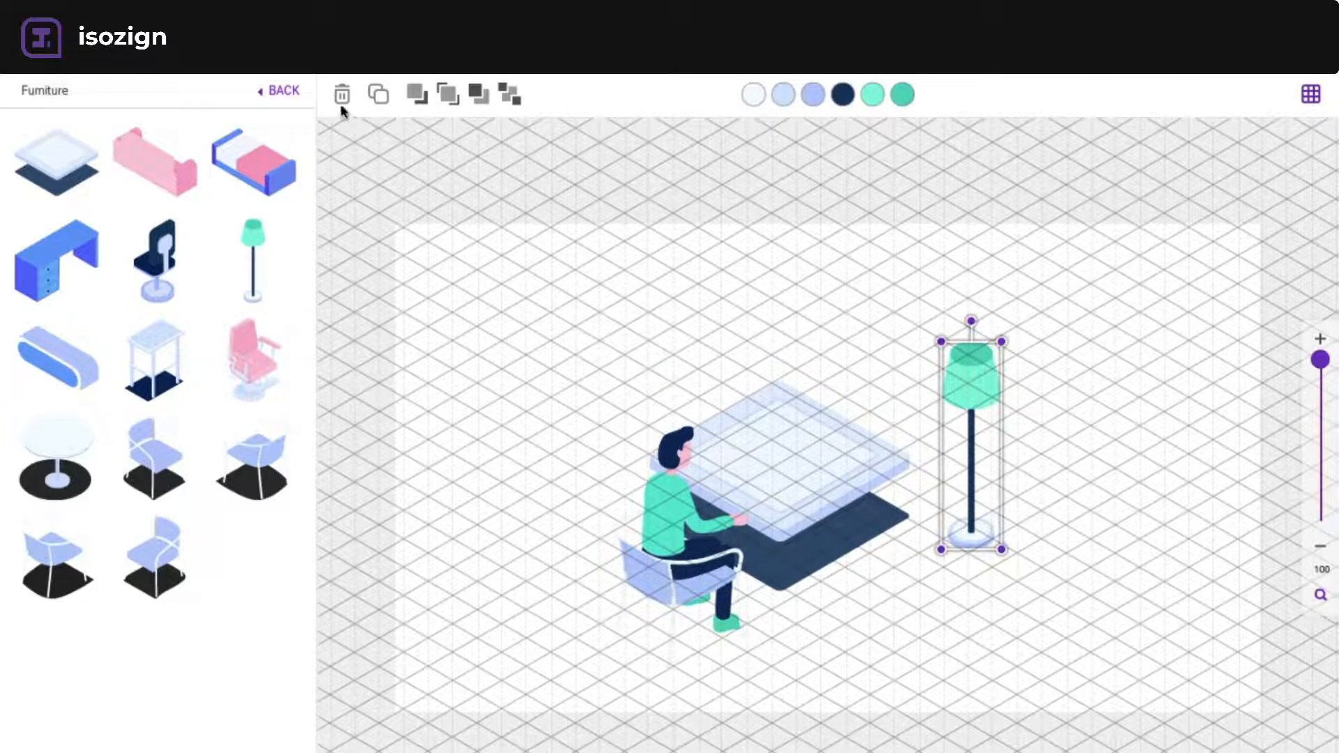
# - Add the desktop monitor from the Tech graphics, enlarge it on the table facing the seated person, and hide the isometric grid
pyautogui.click(279, 90)
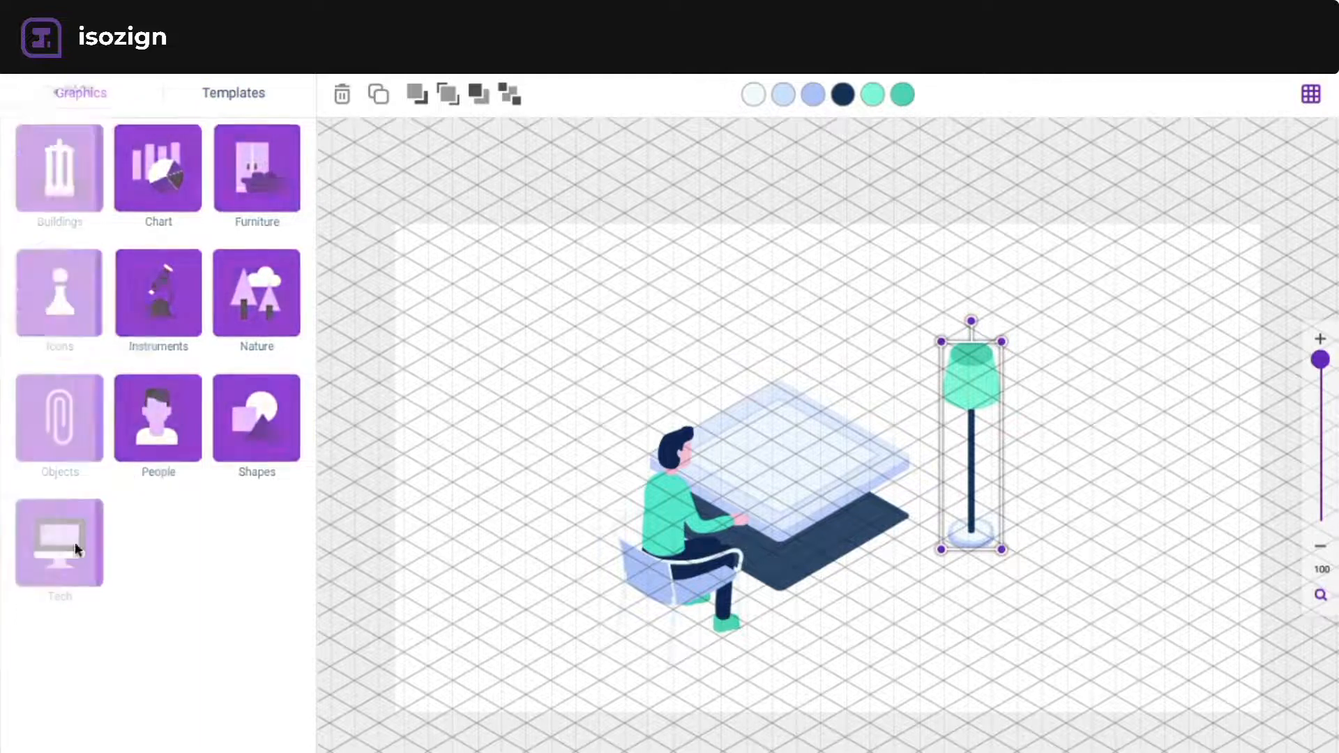
pyautogui.click(77, 549)
pyautogui.click(156, 184)
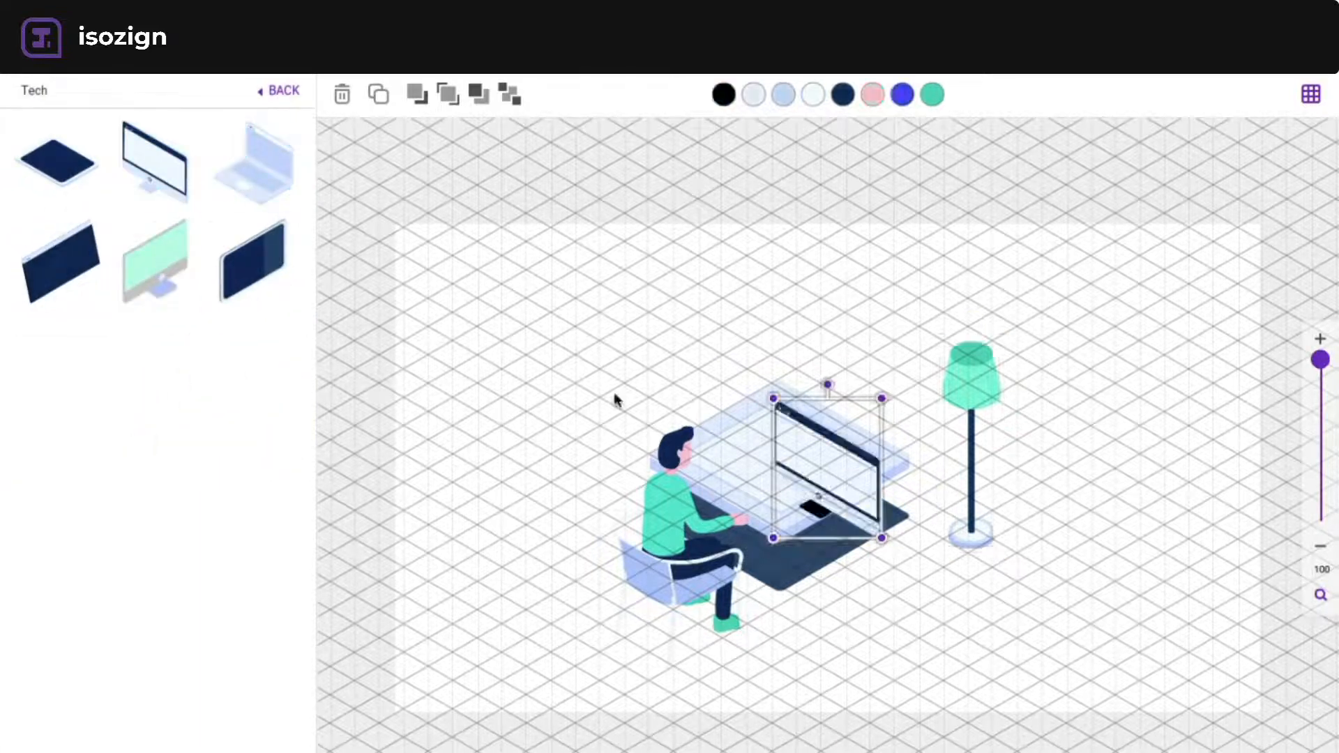
pyautogui.moveTo(788, 474); pyautogui.dragTo(751, 435)
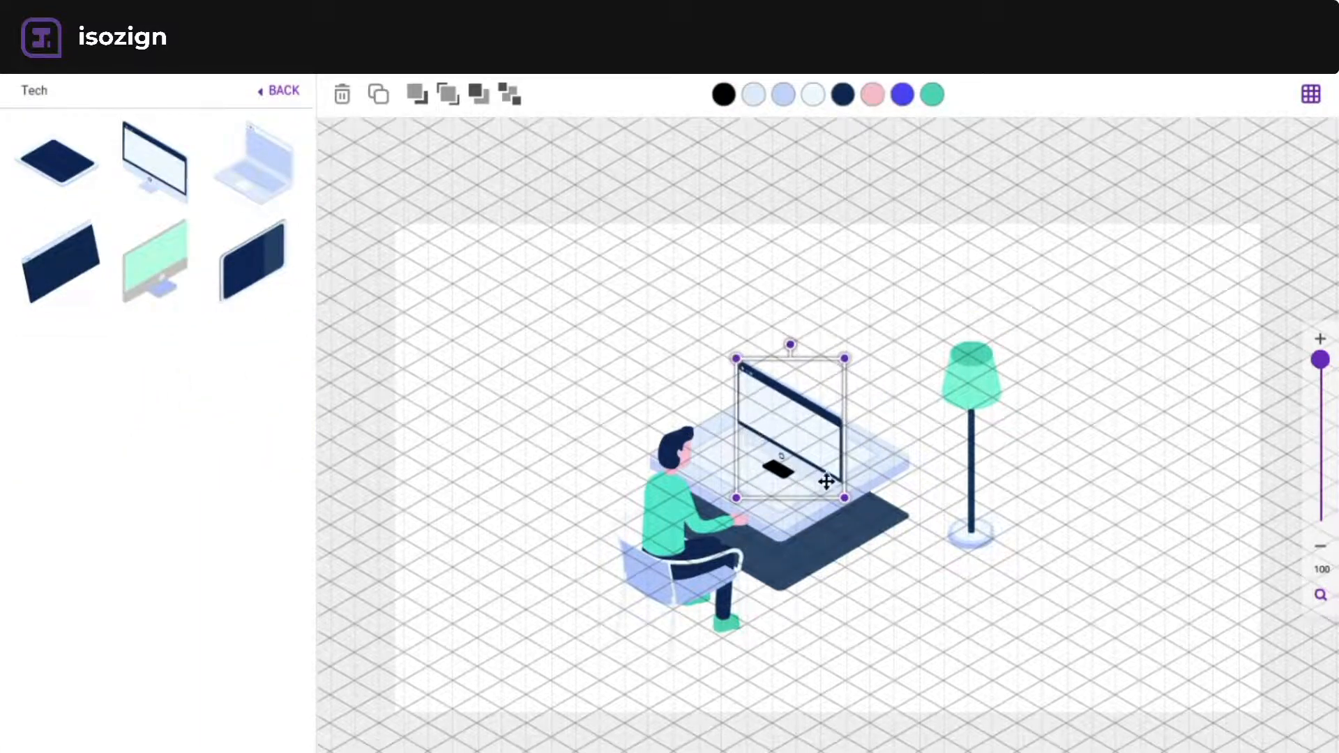
pyautogui.moveTo(845, 498); pyautogui.dragTo(798, 479)
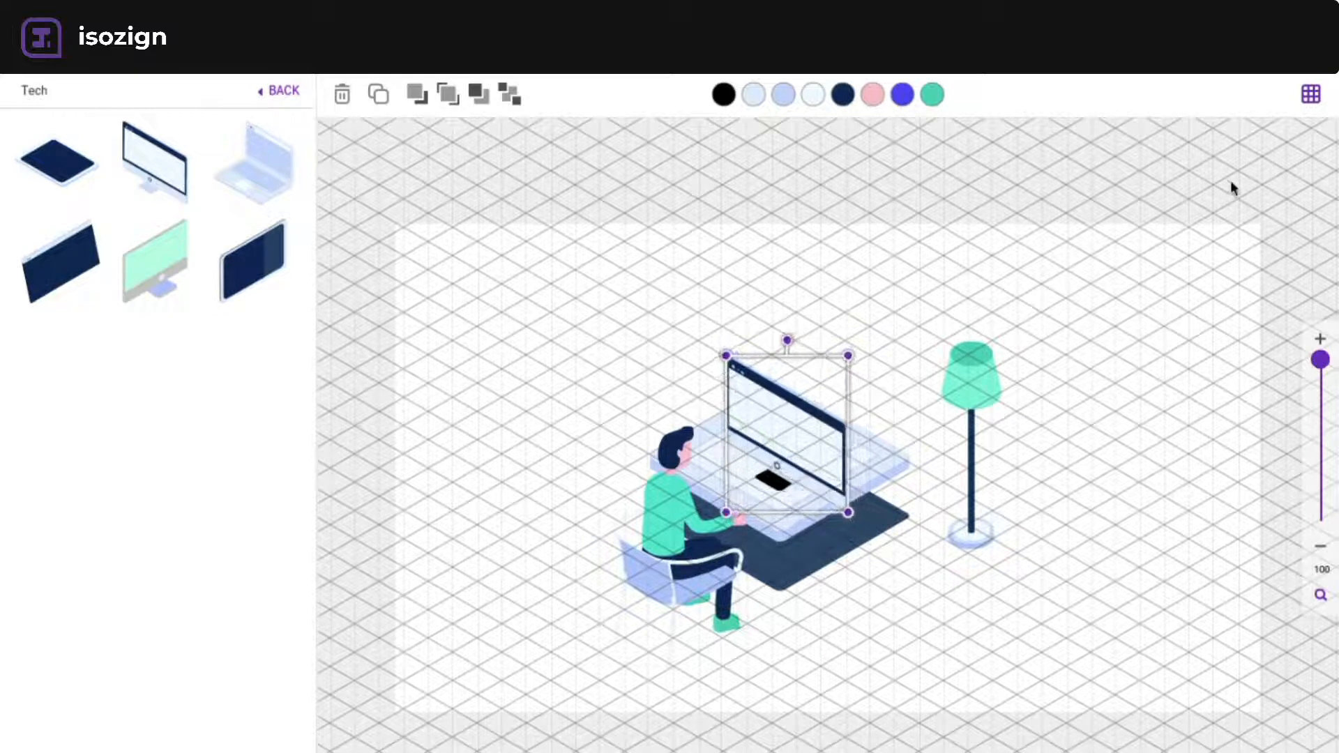
pyautogui.click(1315, 100)
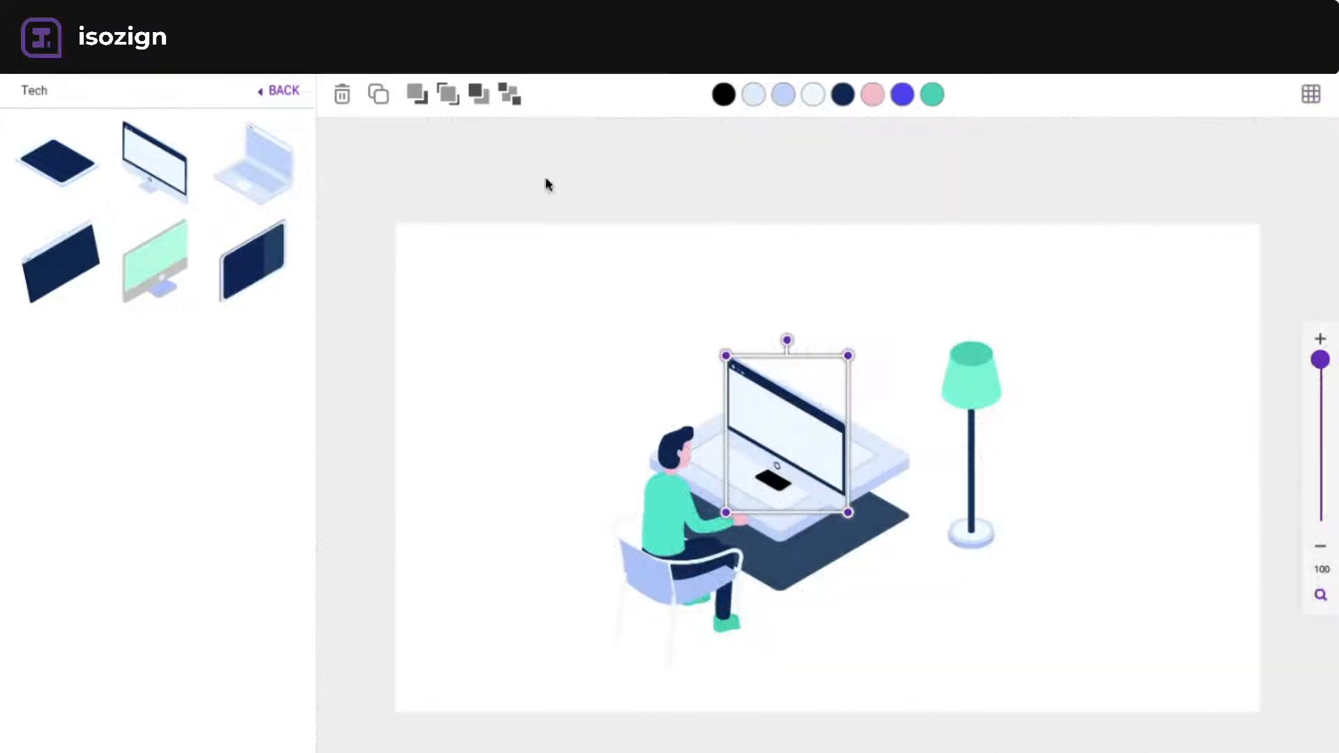
# - Add the slanted text-lines graphic with the green heading from the Chart graphics, shrink it and fit it on the monitor's screen
pyautogui.click(279, 91)
pyautogui.click(152, 179)
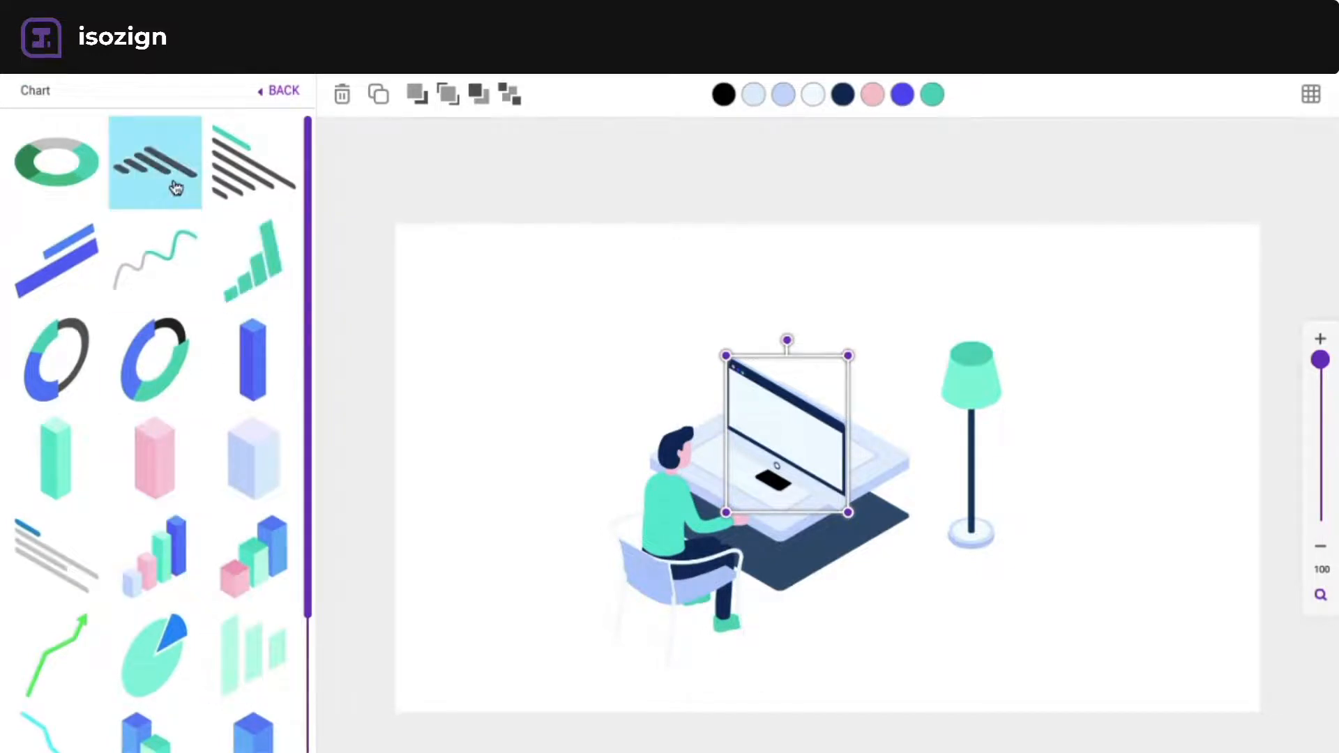
pyautogui.click(242, 178)
pyautogui.moveTo(898, 530); pyautogui.dragTo(829, 476)
pyautogui.moveTo(769, 422); pyautogui.dragTo(749, 400)
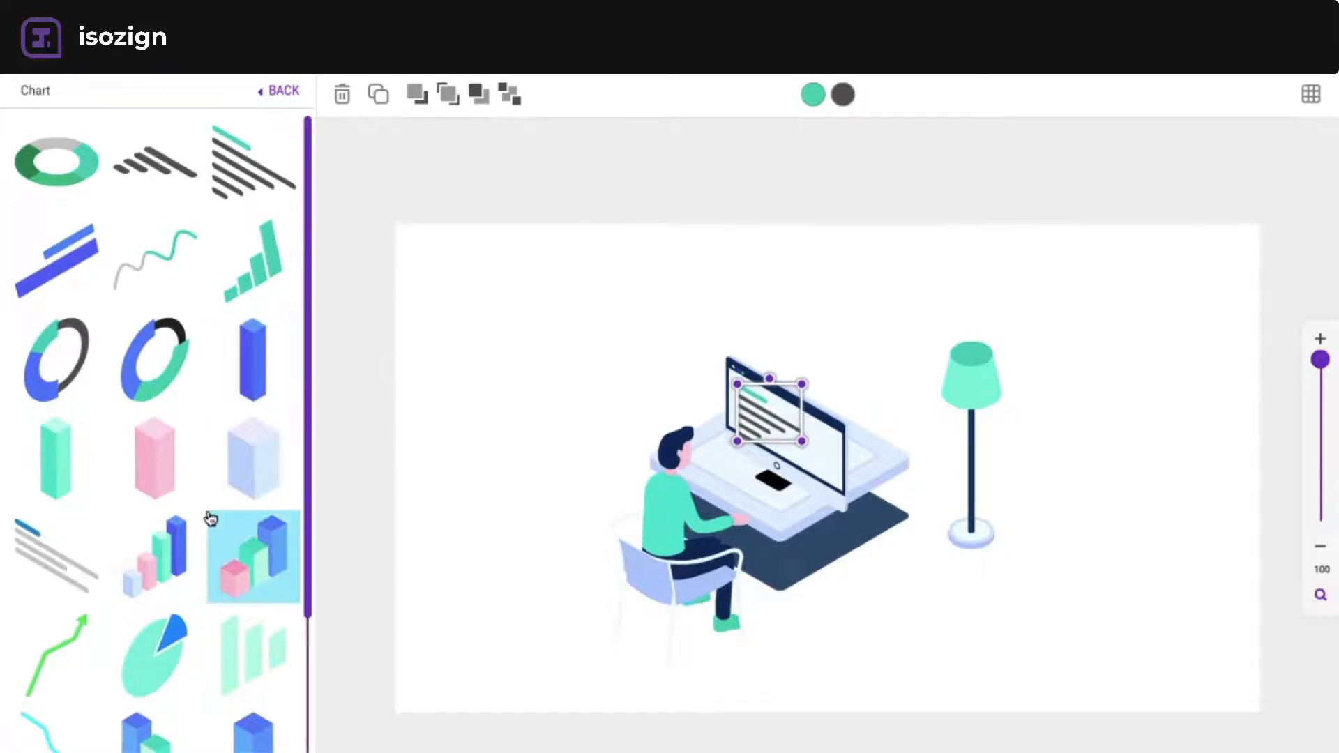
# - Add the blue, green and pink 3D bar chart from the Chart graphics, enlarge it slightly and layer it behind the monitor
pyautogui.click(178, 729)
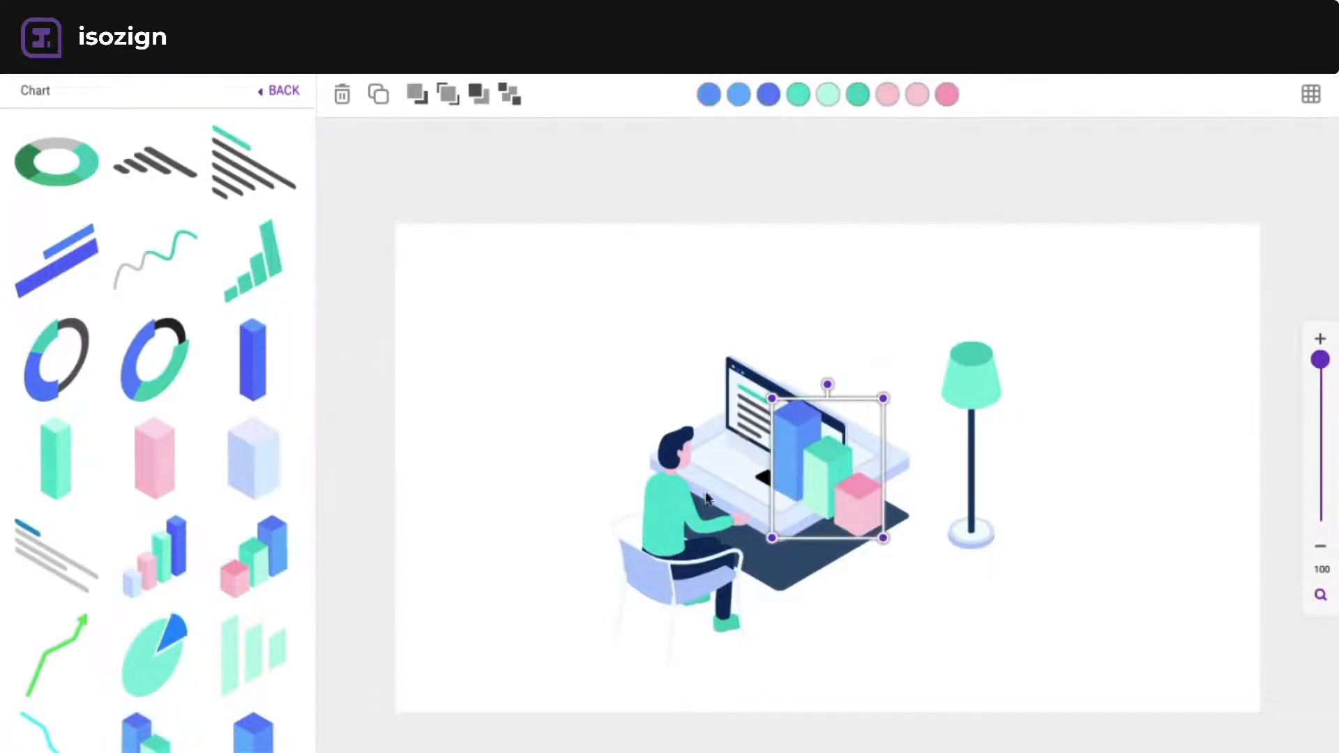
pyautogui.moveTo(833, 506); pyautogui.dragTo(836, 449)
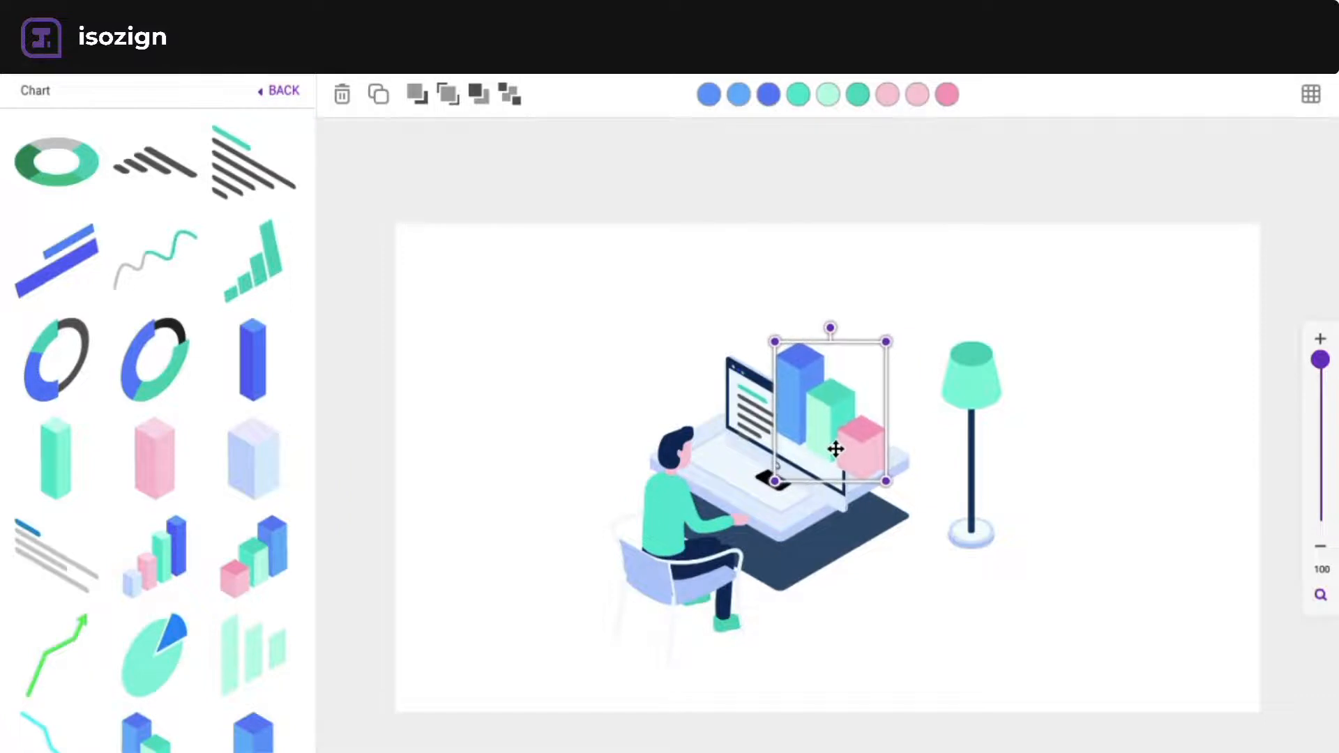
pyautogui.click(481, 104)
pyautogui.moveTo(864, 425); pyautogui.dragTo(875, 418)
pyautogui.moveTo(786, 333)
pyautogui.mouseDown()
pyautogui.moveTo(745, 286)
pyautogui.moveTo(768, 318)
pyautogui.mouseUp()
# - Shift the monitor and its text lines away from the bar chart, and nudge the floor lamp closer to the table
pyautogui.click(744, 436)
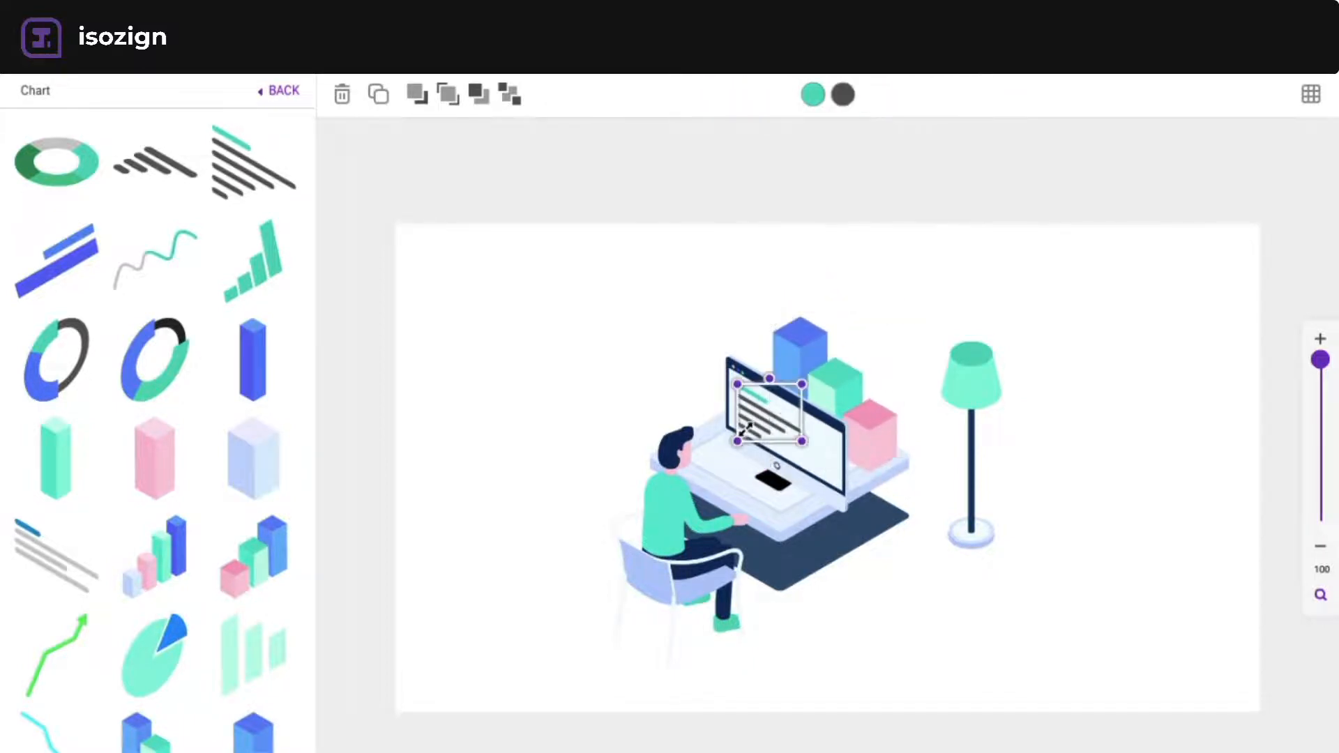
pyautogui.moveTo(764, 460); pyautogui.dragTo(730, 425)
pyautogui.click(756, 432)
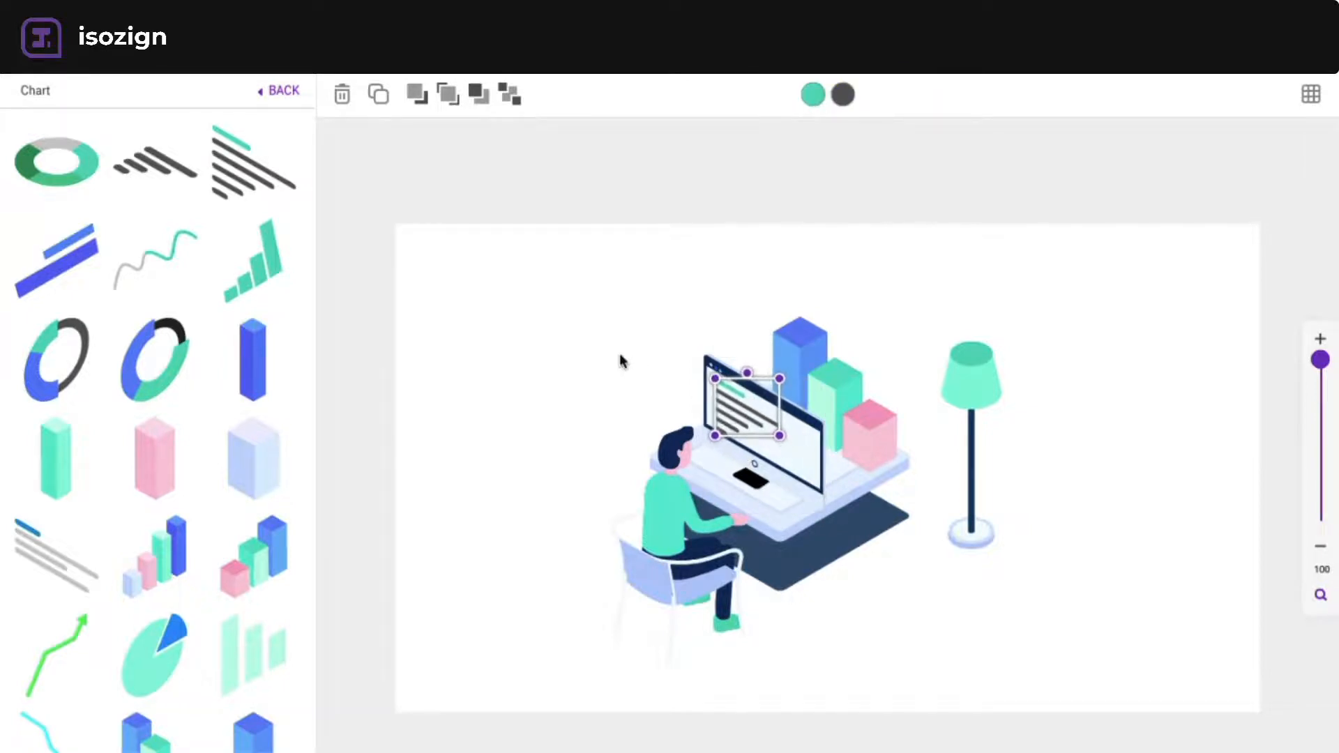
pyautogui.click(626, 362)
pyautogui.moveTo(979, 371); pyautogui.dragTo(971, 369)
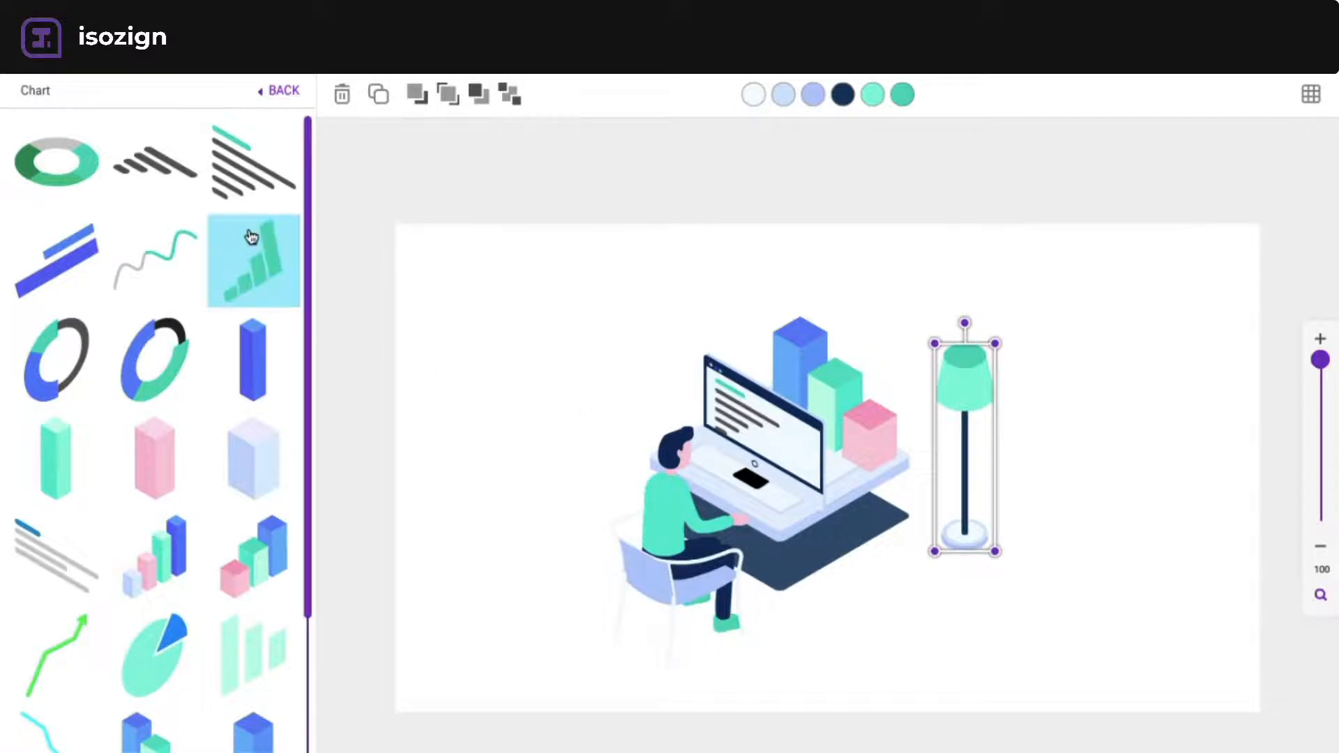
# - Add the dark browser window from the Tech graphics, enlarge it behind the seated person and send it to the back
pyautogui.click(291, 93)
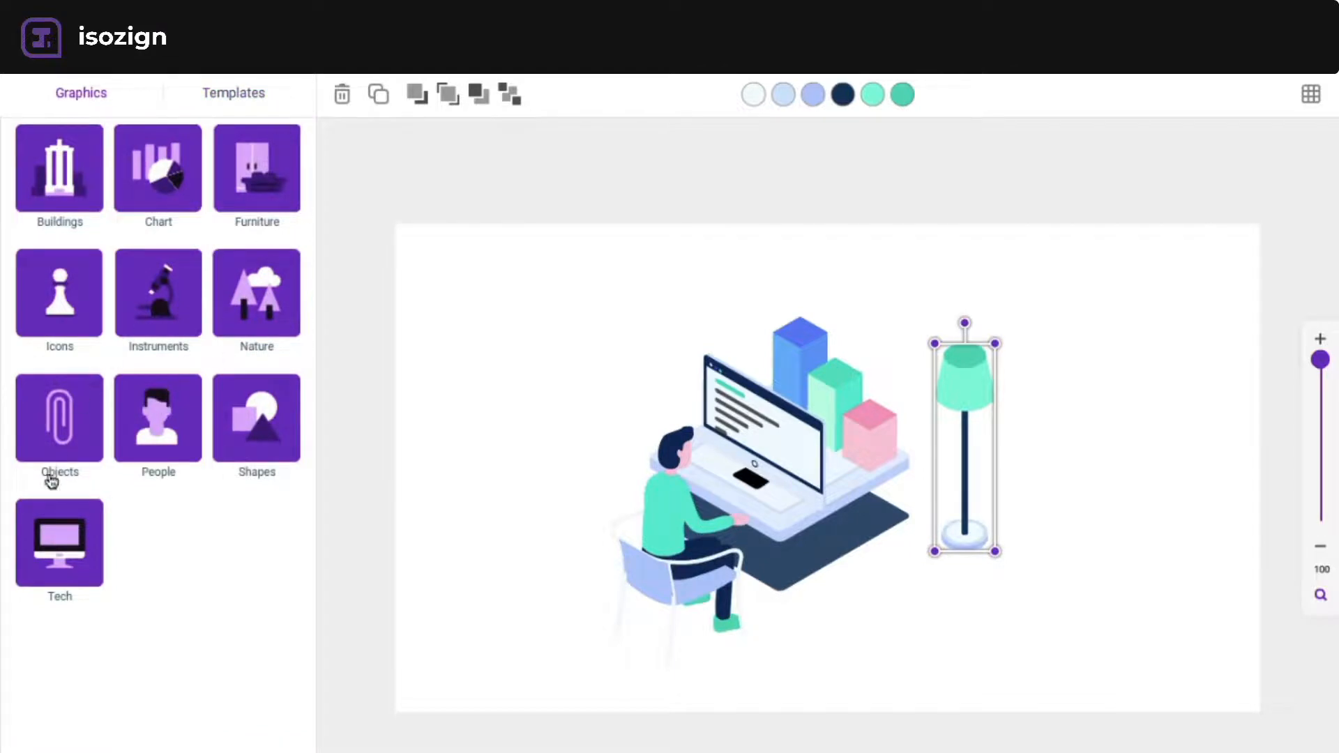
pyautogui.click(56, 536)
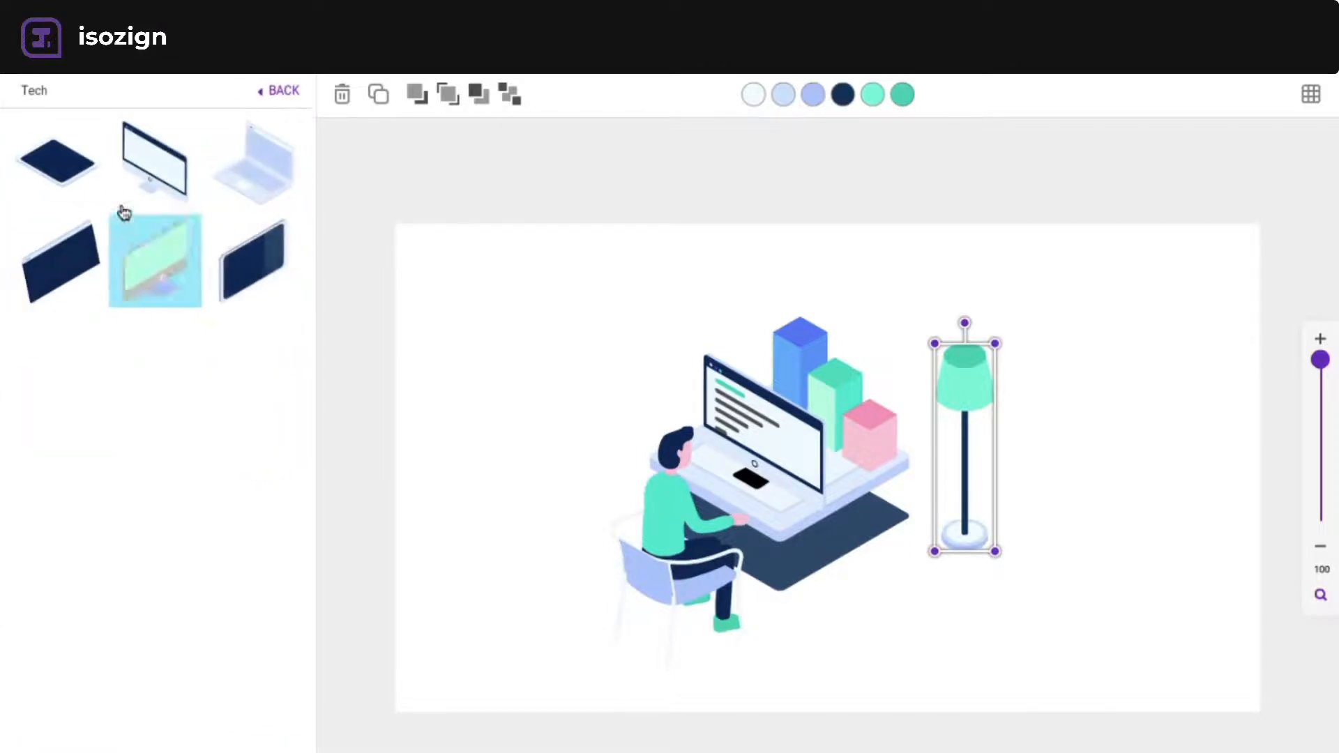
pyautogui.click(56, 255)
pyautogui.moveTo(844, 483); pyautogui.dragTo(661, 403)
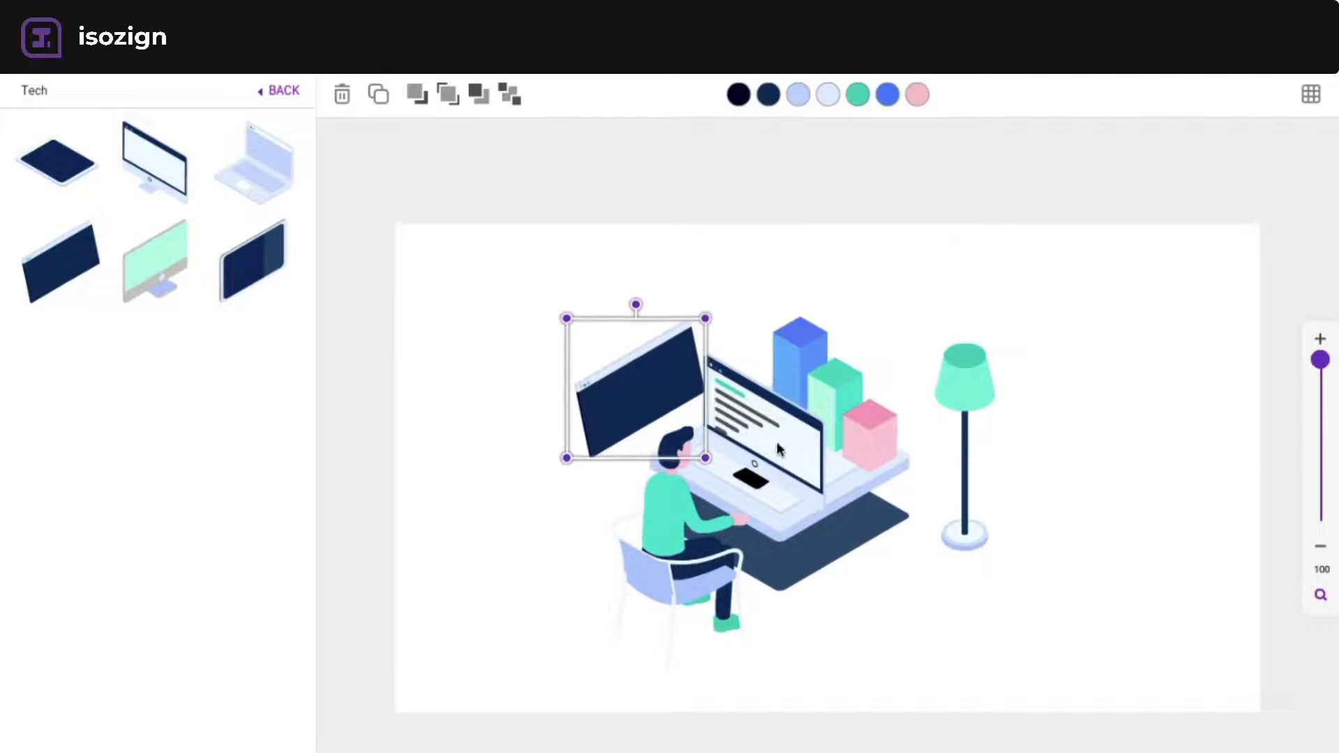
pyautogui.moveTo(708, 455); pyautogui.dragTo(828, 579)
pyautogui.moveTo(761, 460); pyautogui.dragTo(676, 341)
pyautogui.click(511, 96)
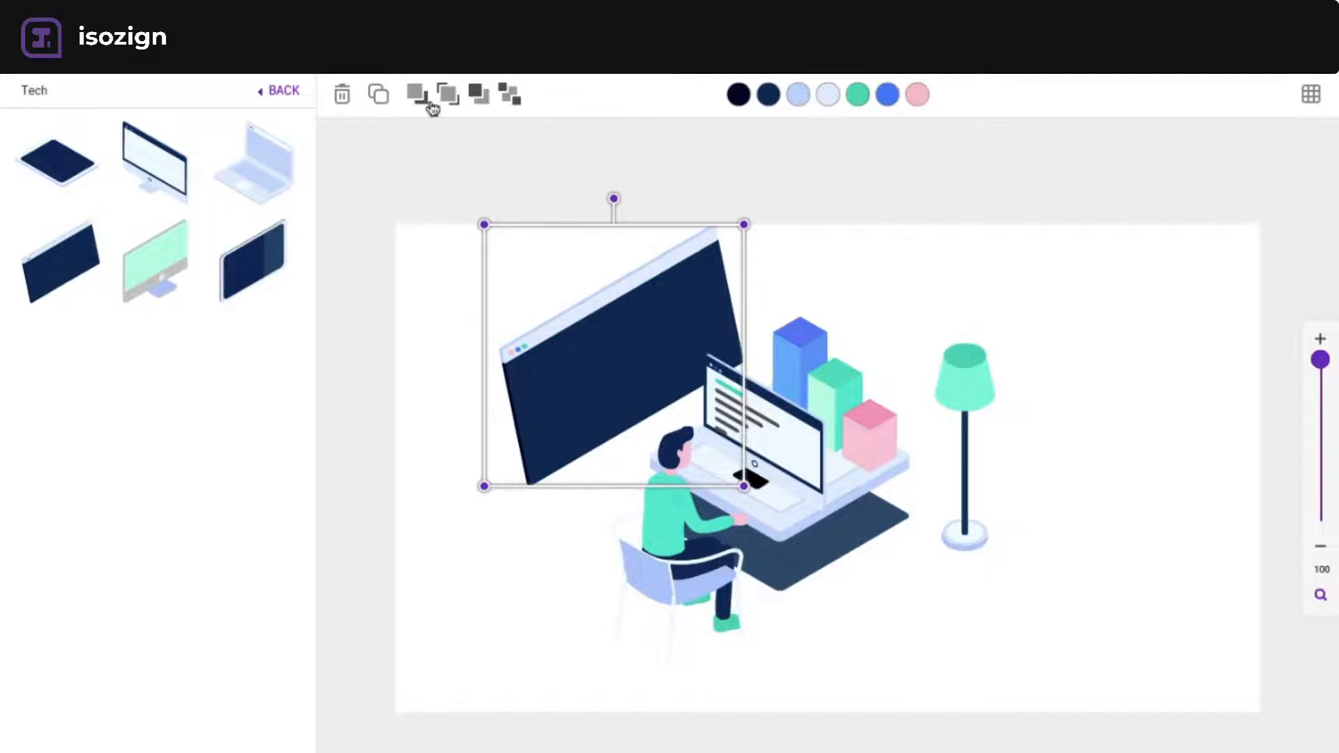
# - Add the round play icon from the Icons graphics, shrink it and place it on the dark browser window
pyautogui.click(286, 96)
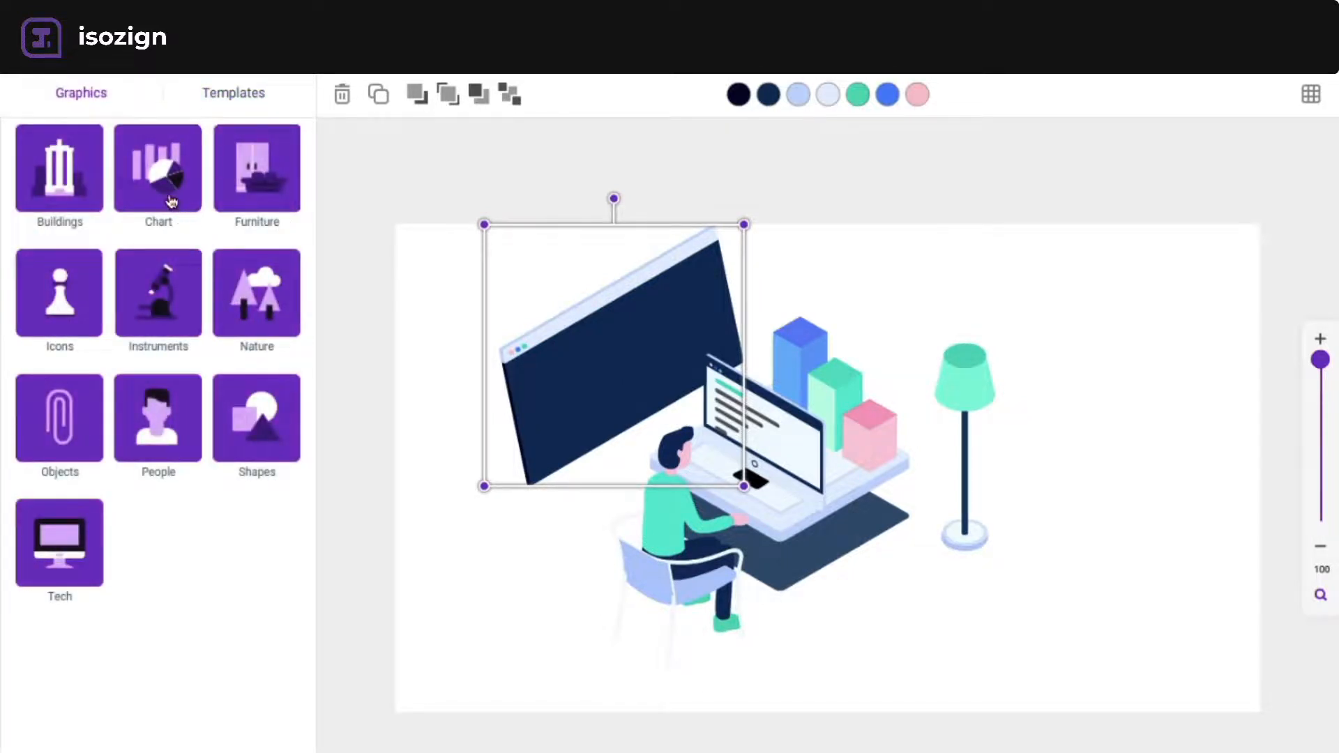
pyautogui.click(61, 300)
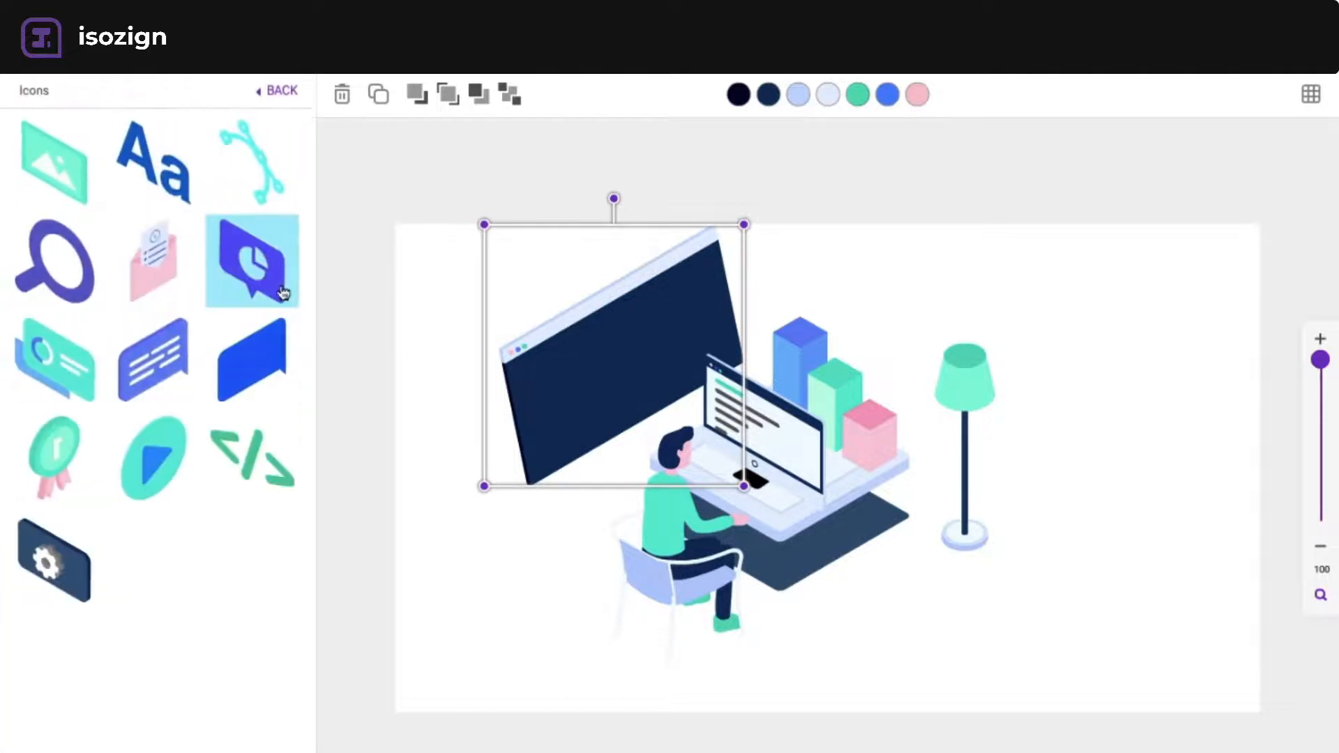
pyautogui.click(155, 457)
pyautogui.moveTo(848, 488); pyautogui.dragTo(638, 412)
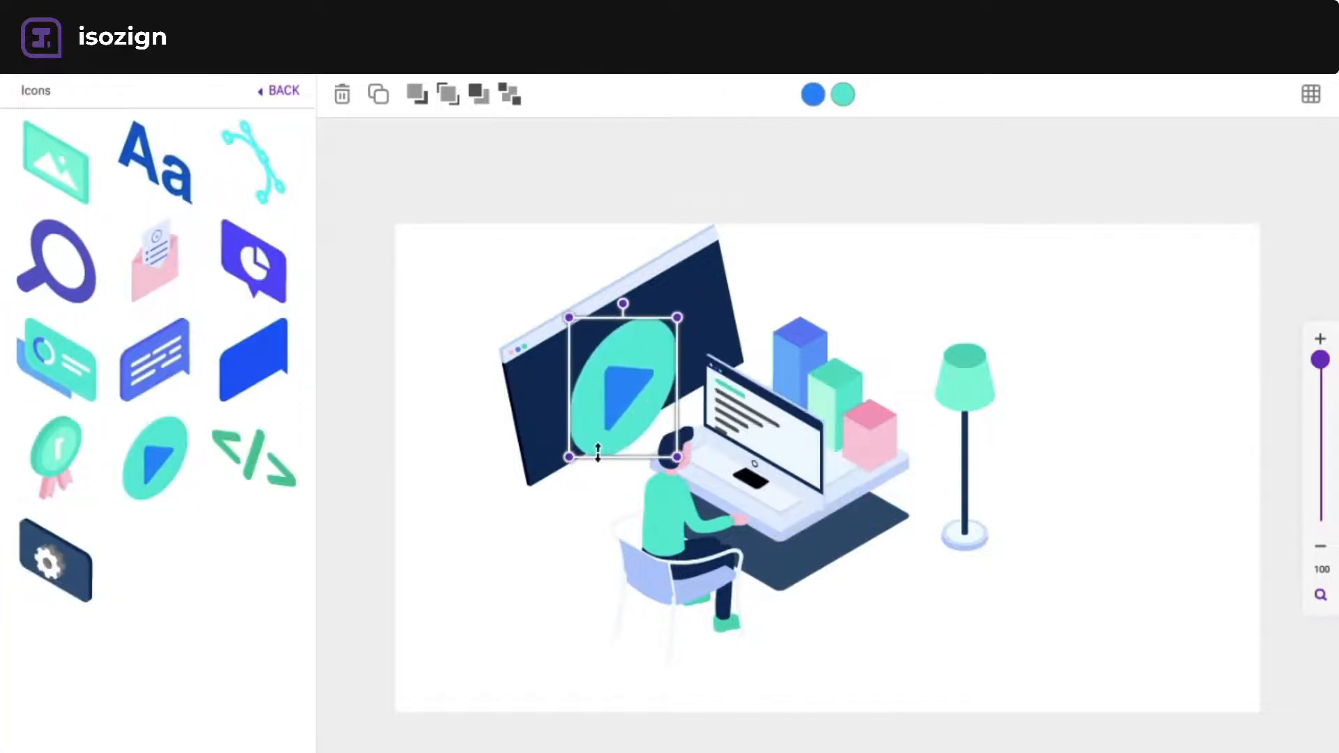
pyautogui.moveTo(574, 454); pyautogui.dragTo(594, 428)
pyautogui.moveTo(629, 383); pyautogui.dragTo(612, 378)
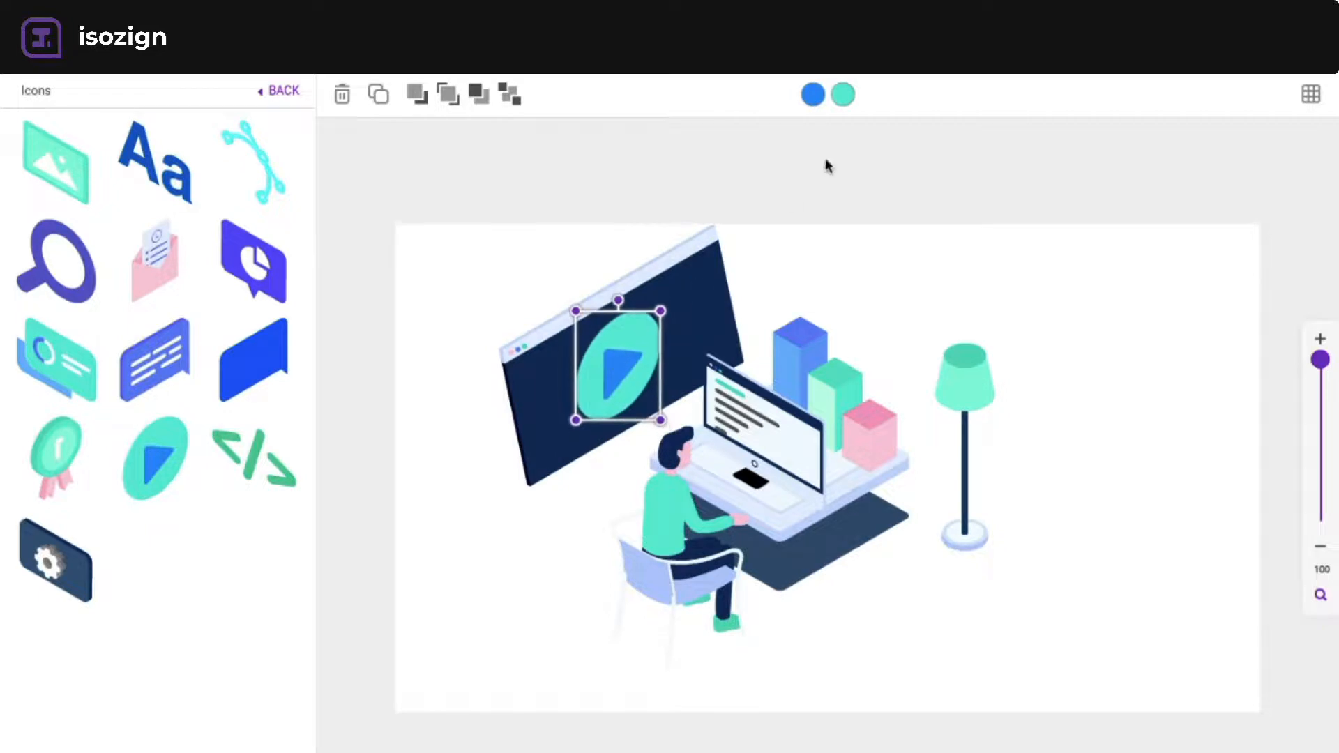
# - Recolor the play icon with a white triangle on a red disc and shrink it slightly
pyautogui.click(813, 96)
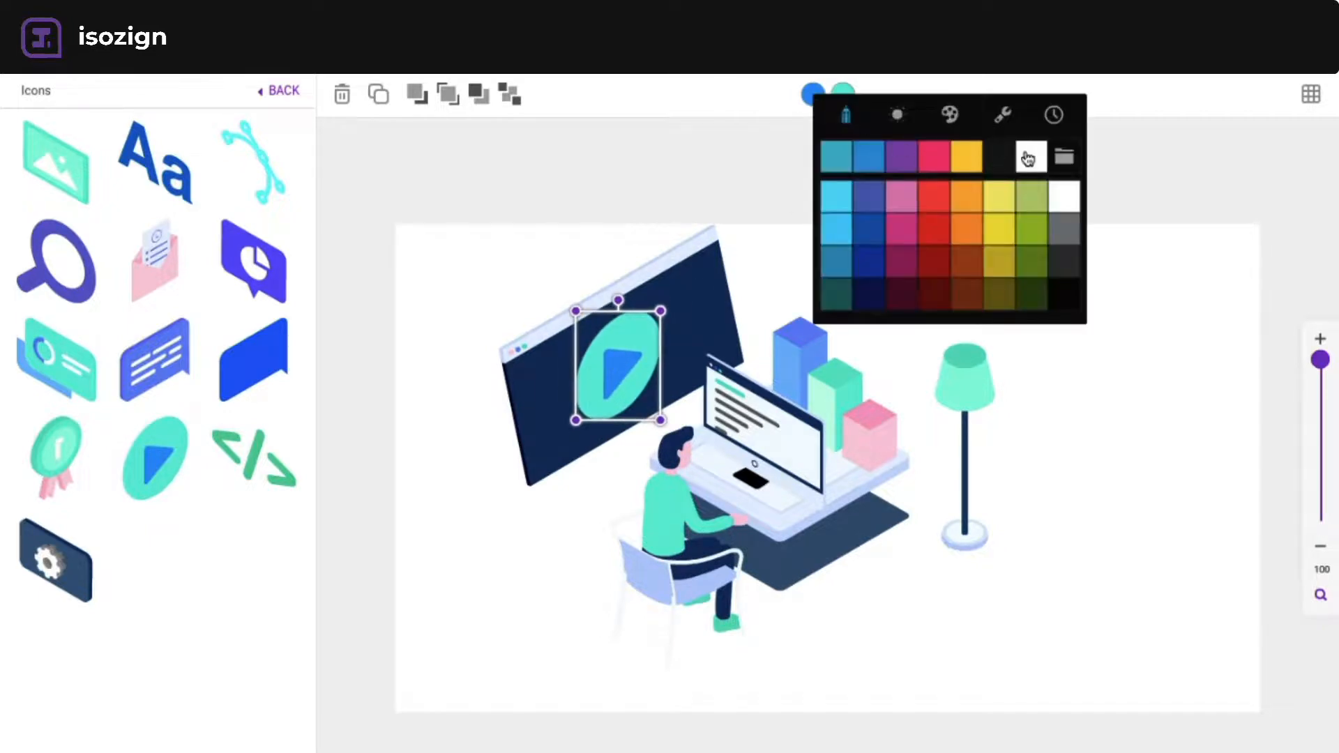
pyautogui.click(1028, 158)
pyautogui.click(844, 98)
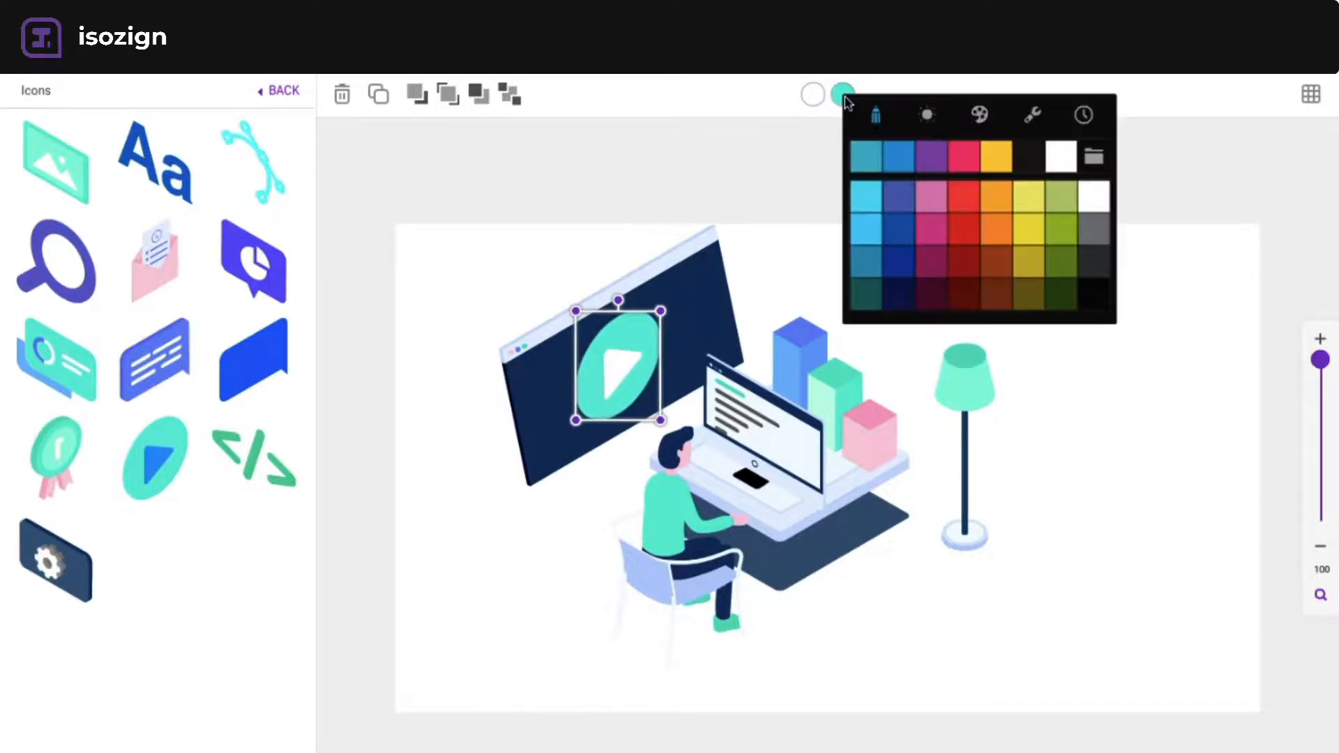
pyautogui.click(972, 209)
pyautogui.moveTo(577, 420); pyautogui.dragTo(588, 406)
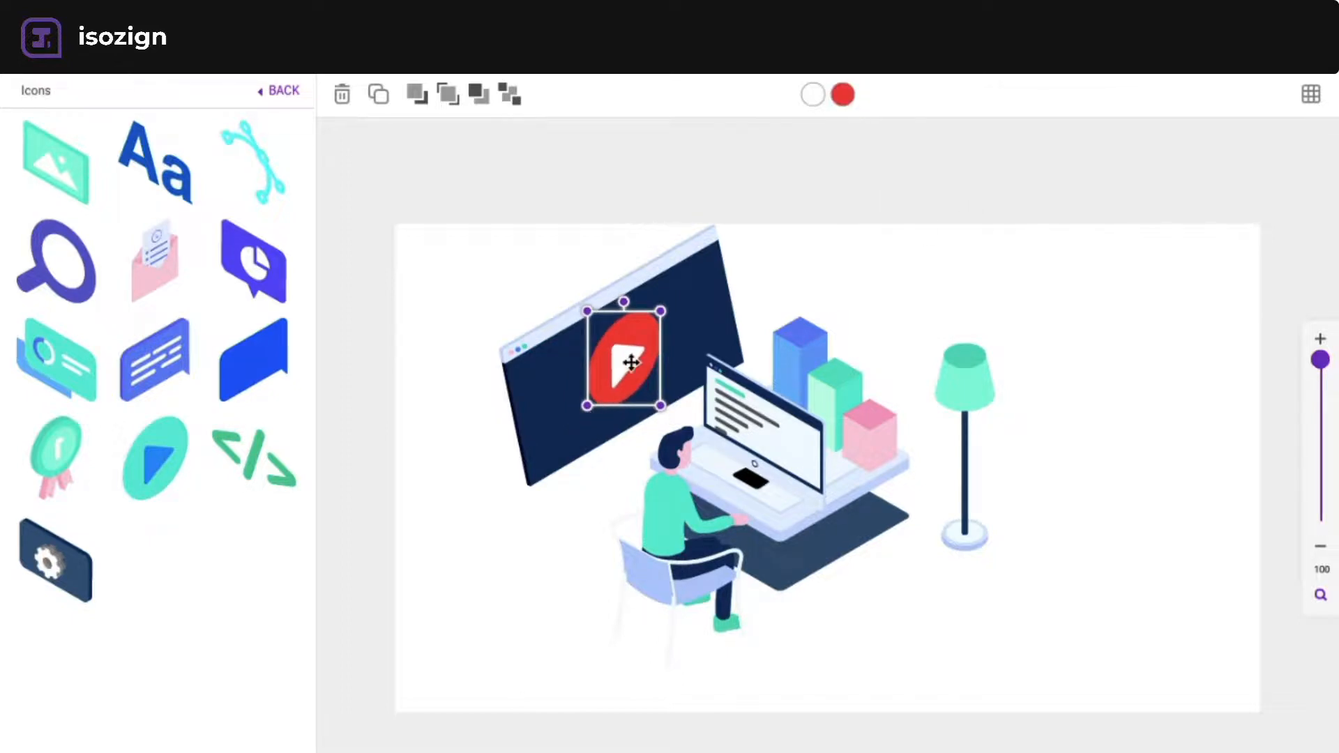
pyautogui.click(926, 305)
# - Add the standing man in the blue shirt and green trousers from the People graphics, enlarging him beside the table
pyautogui.click(283, 92)
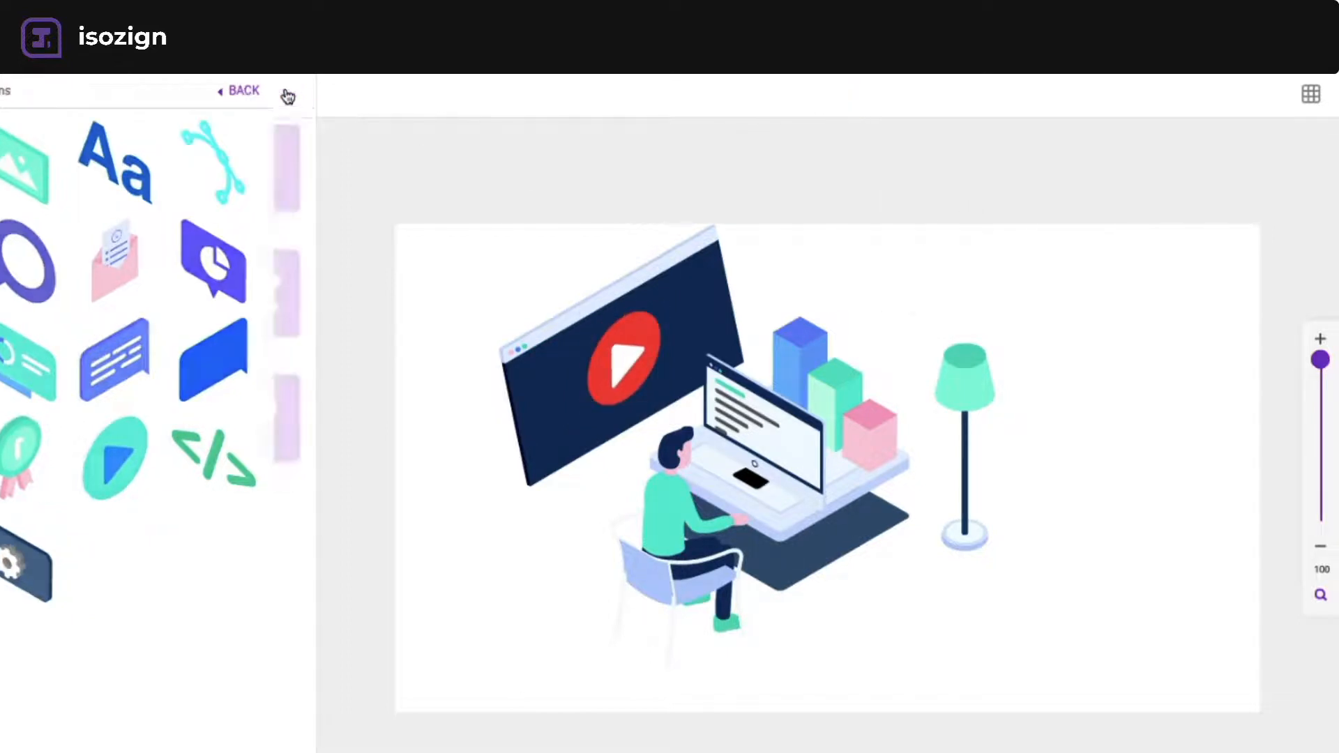
pyautogui.click(154, 441)
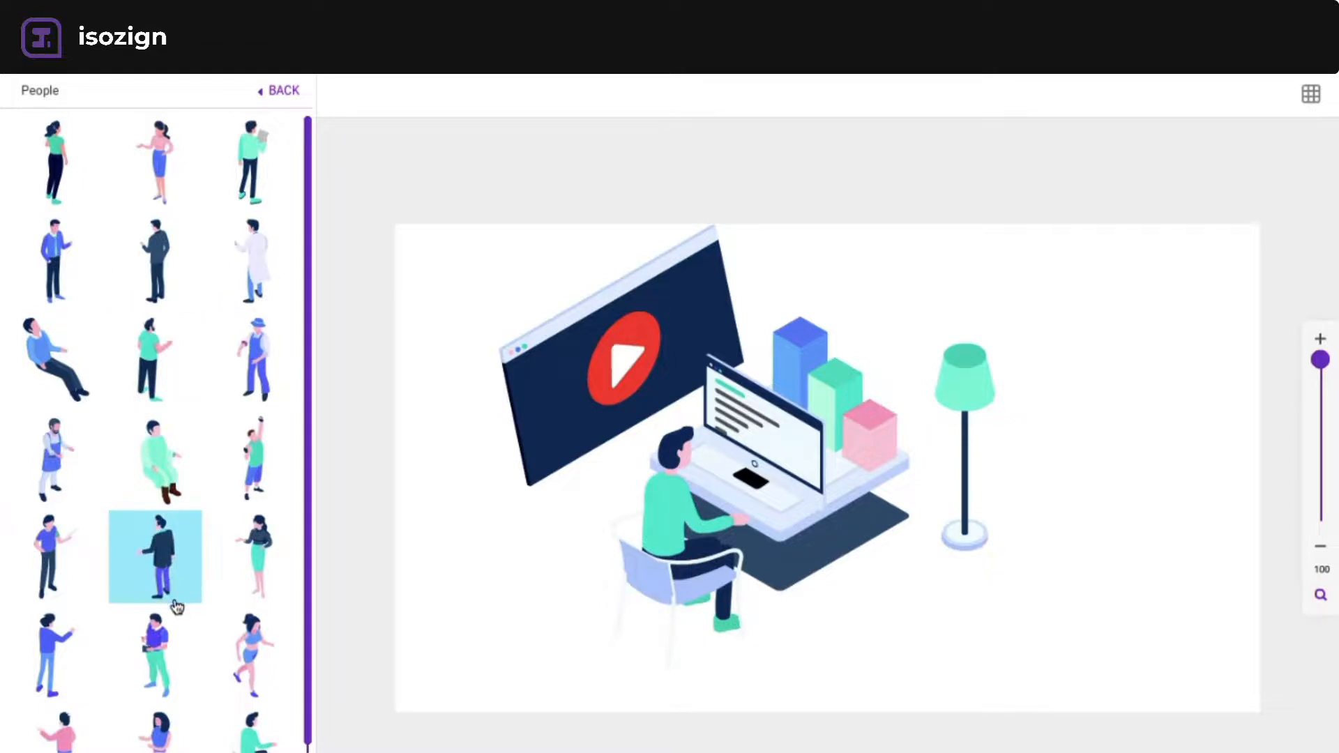
pyautogui.click(155, 652)
pyautogui.moveTo(851, 538); pyautogui.dragTo(924, 622)
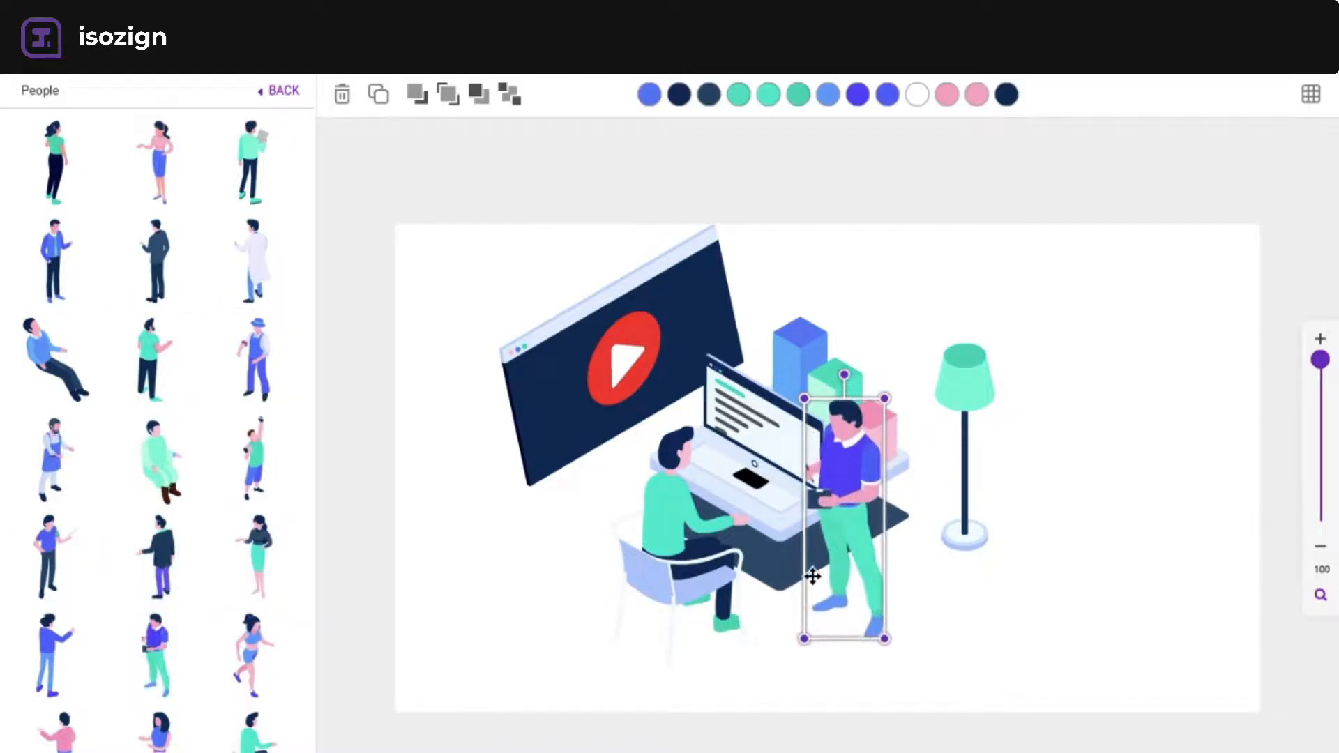
pyautogui.moveTo(813, 576); pyautogui.dragTo(825, 538)
pyautogui.moveTo(893, 600); pyautogui.dragTo(911, 630)
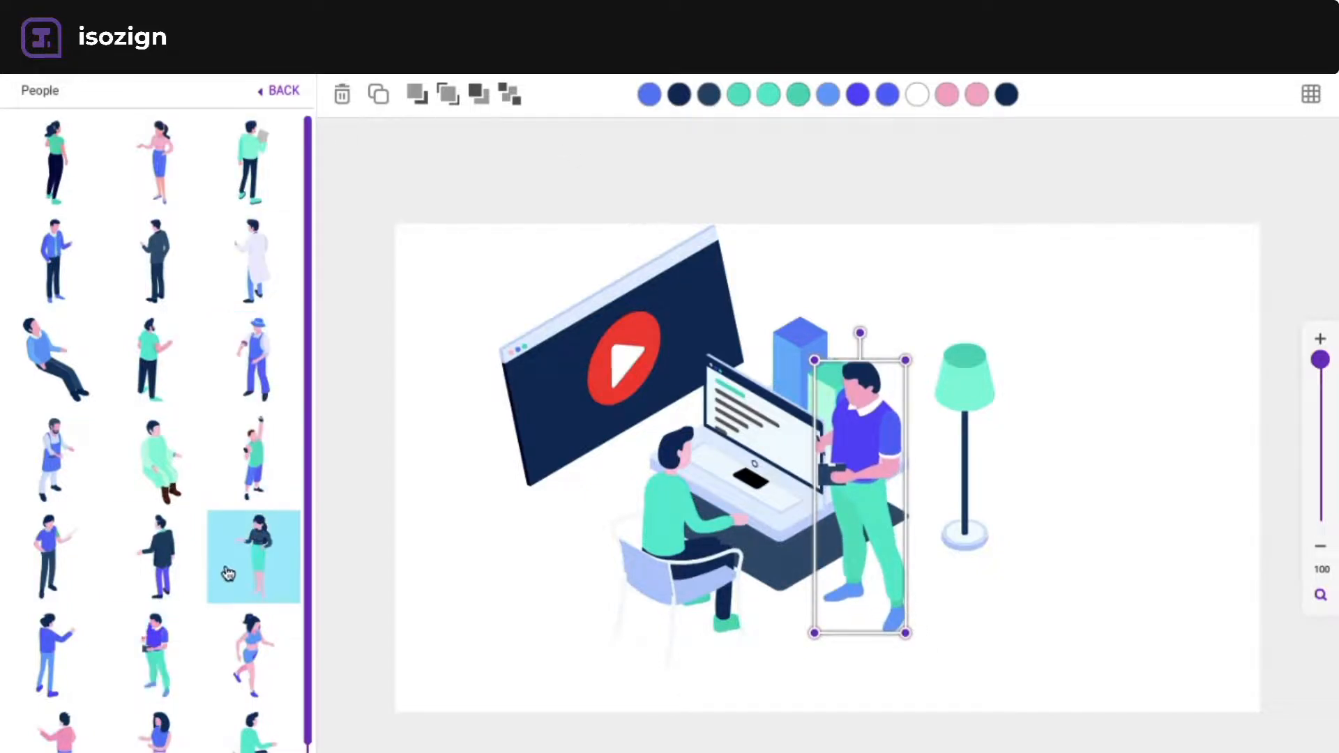
# - Add the woman in the green skirt from the People graphics, layer her behind the bar chart, and reposition her and the standing man
pyautogui.moveTo(233, 570); pyautogui.dragTo(916, 472)
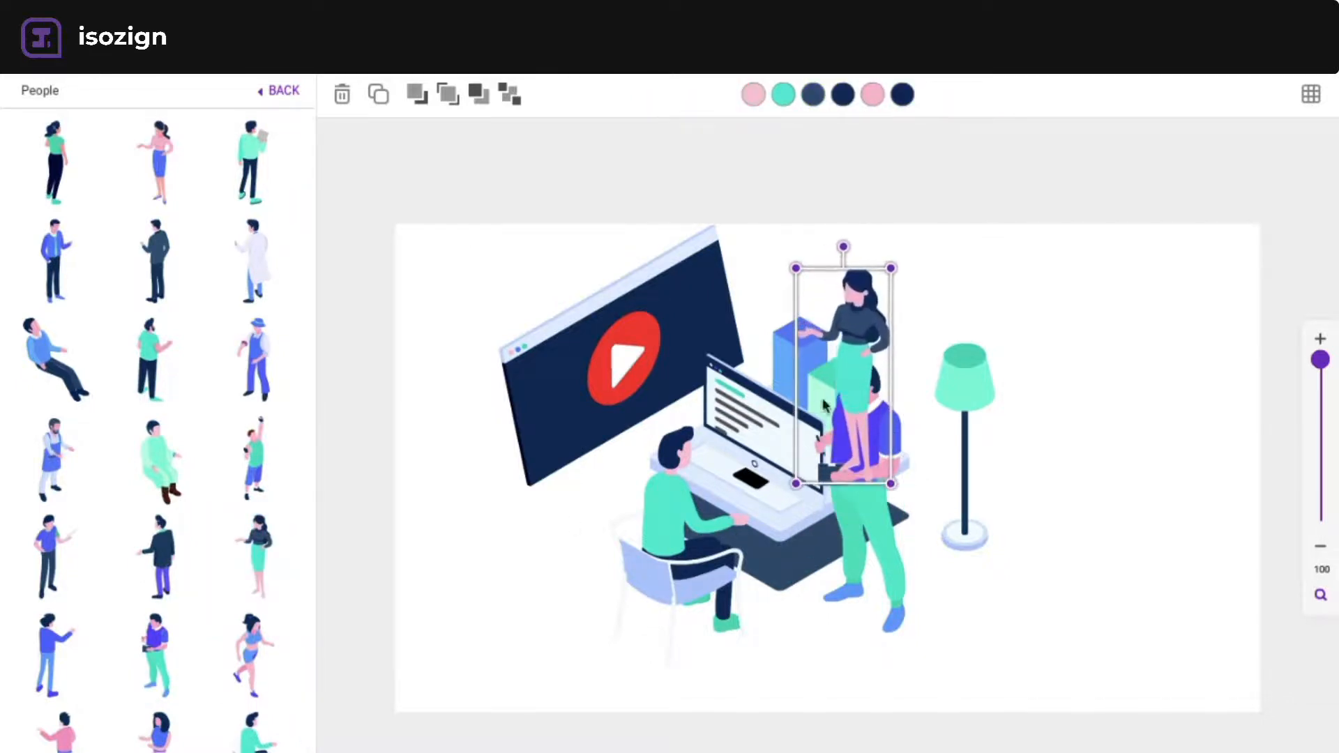
pyautogui.click(520, 100)
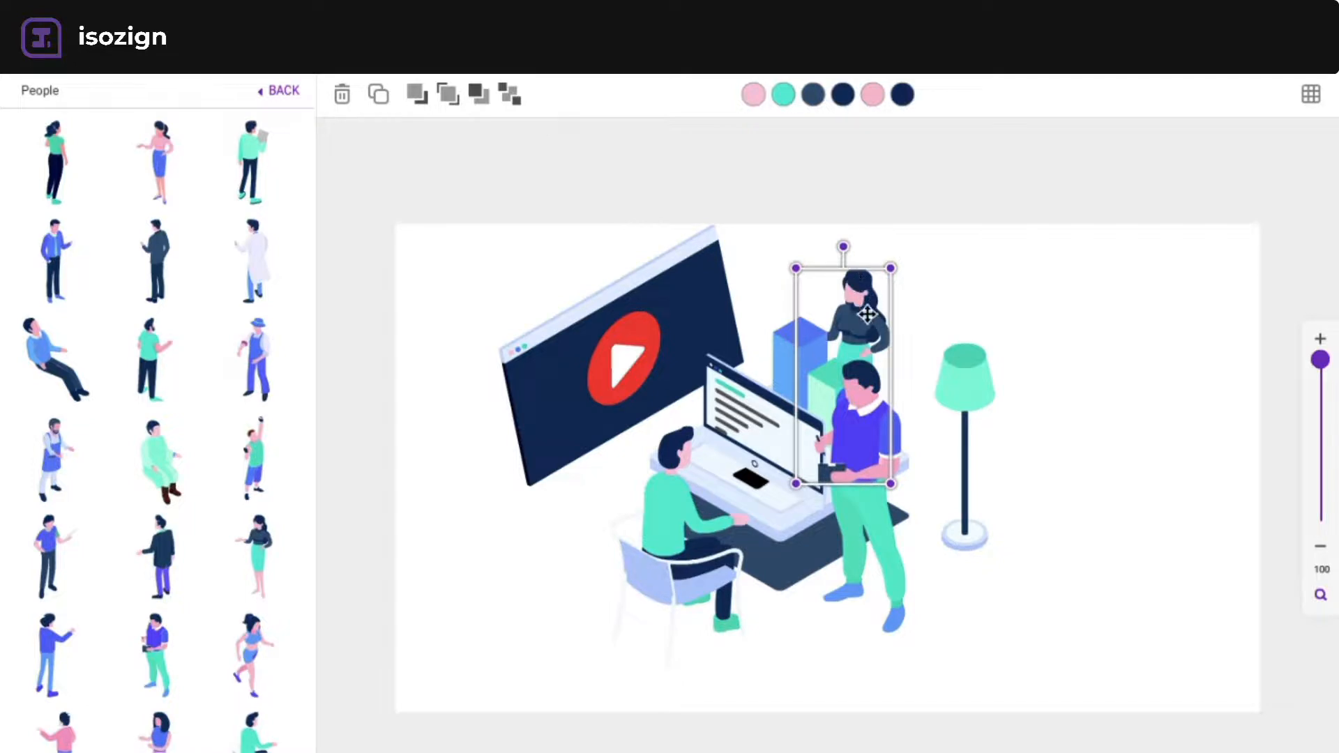
pyautogui.moveTo(868, 314); pyautogui.dragTo(895, 308)
pyautogui.click(874, 503)
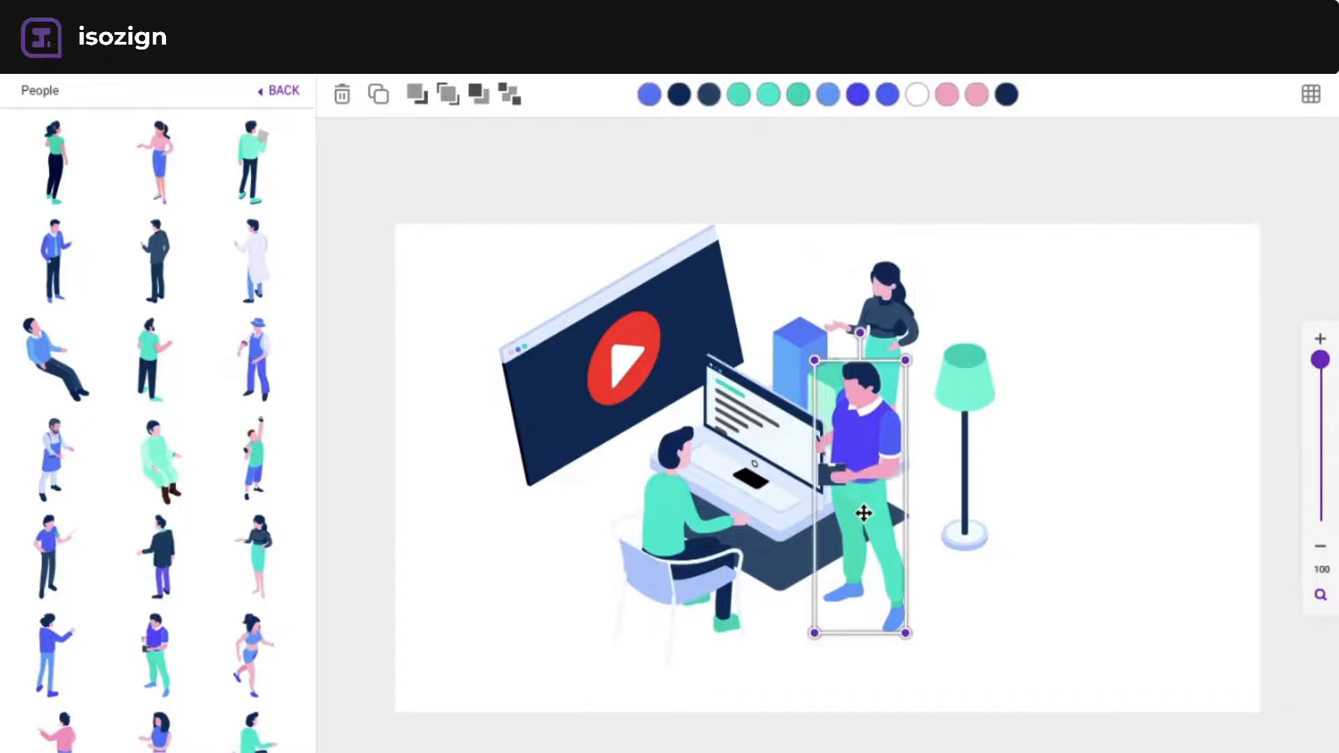
pyautogui.moveTo(865, 514); pyautogui.dragTo(877, 525)
# - Recolor the seated person's sweater and shoes pinkish red
pyautogui.click(701, 545)
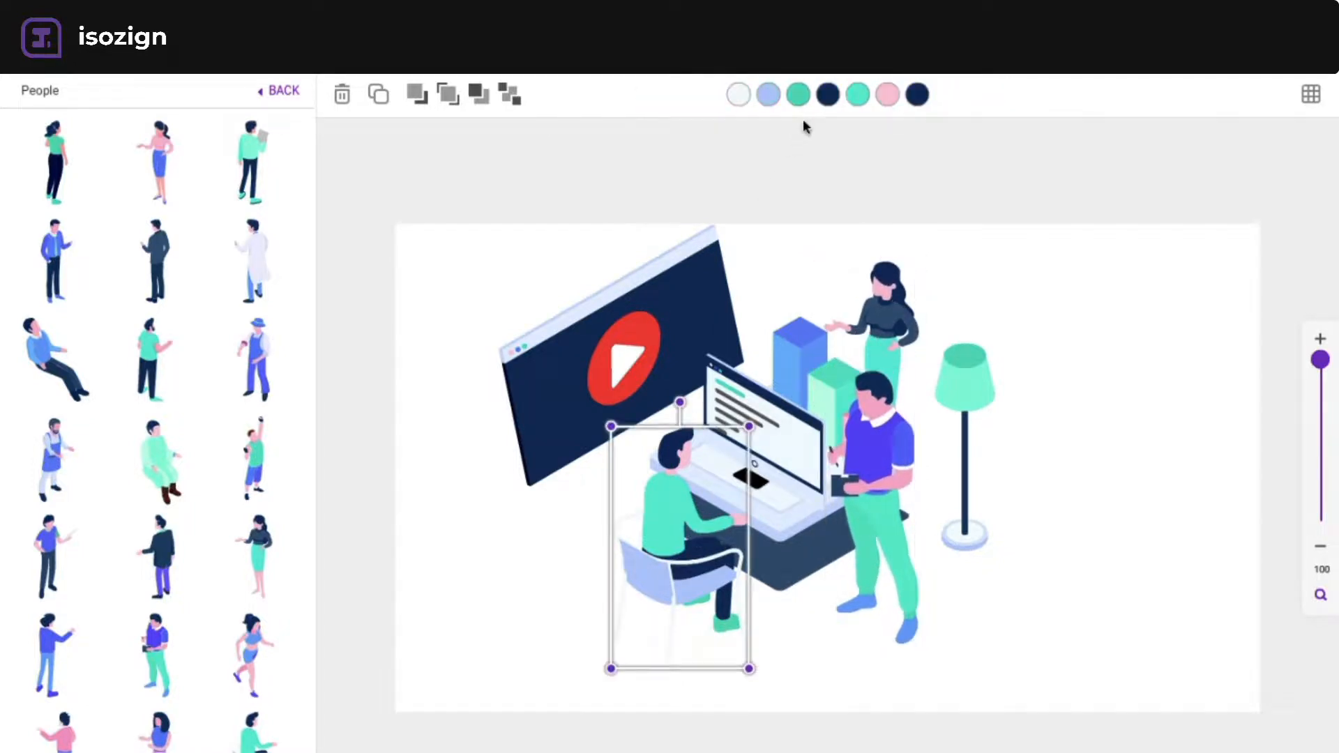
pyautogui.click(857, 96)
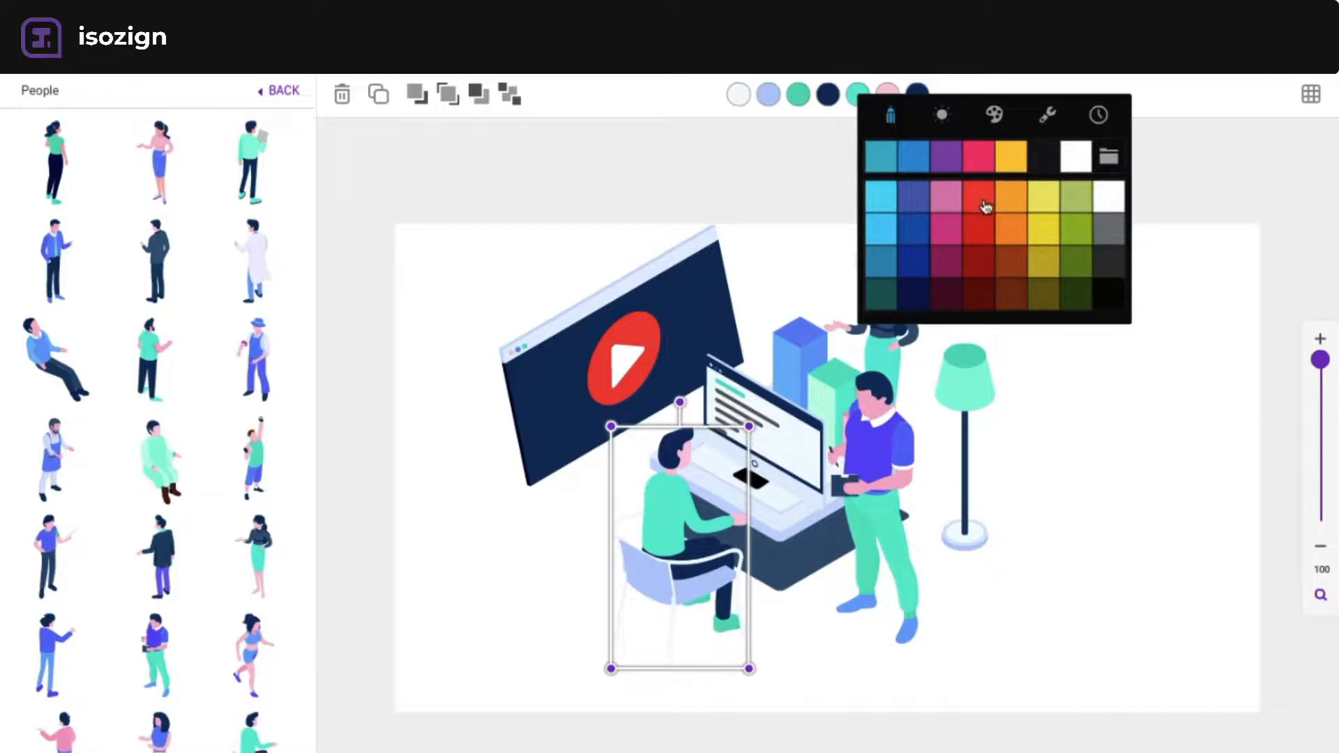
pyautogui.click(979, 153)
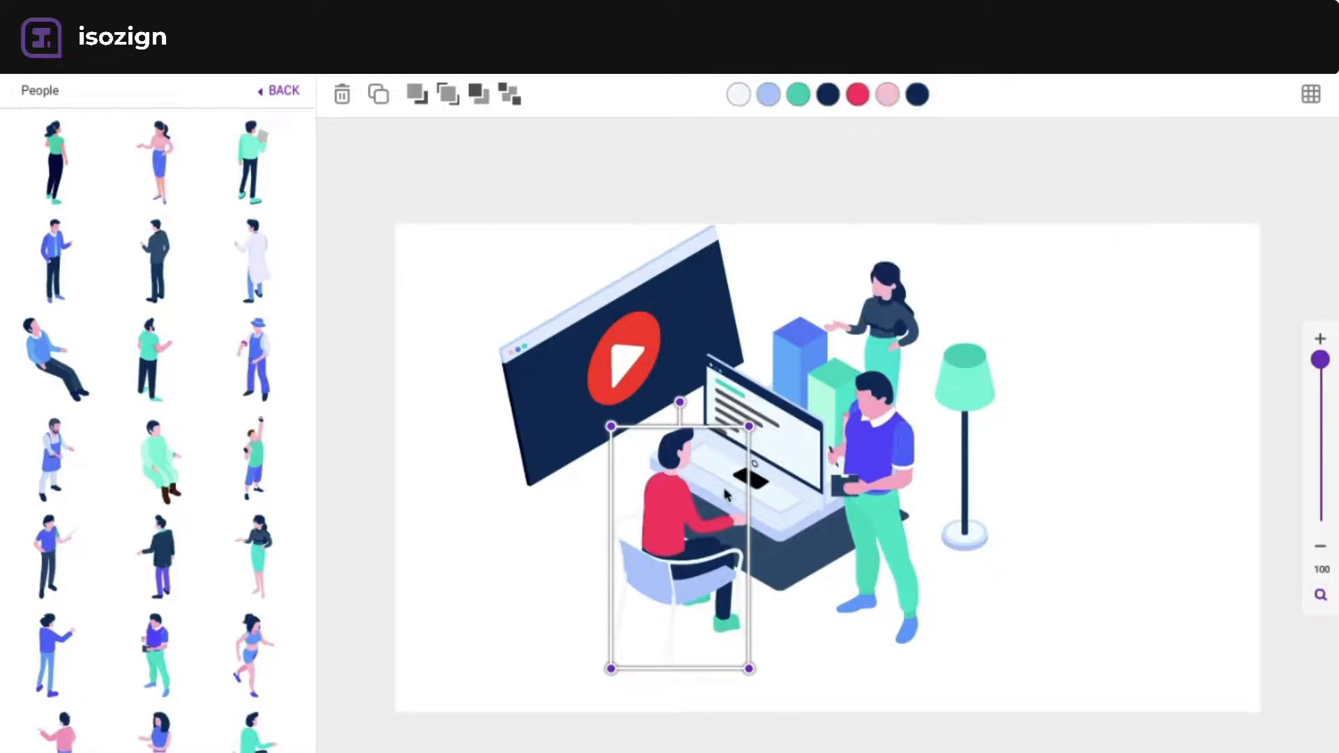
pyautogui.click(799, 93)
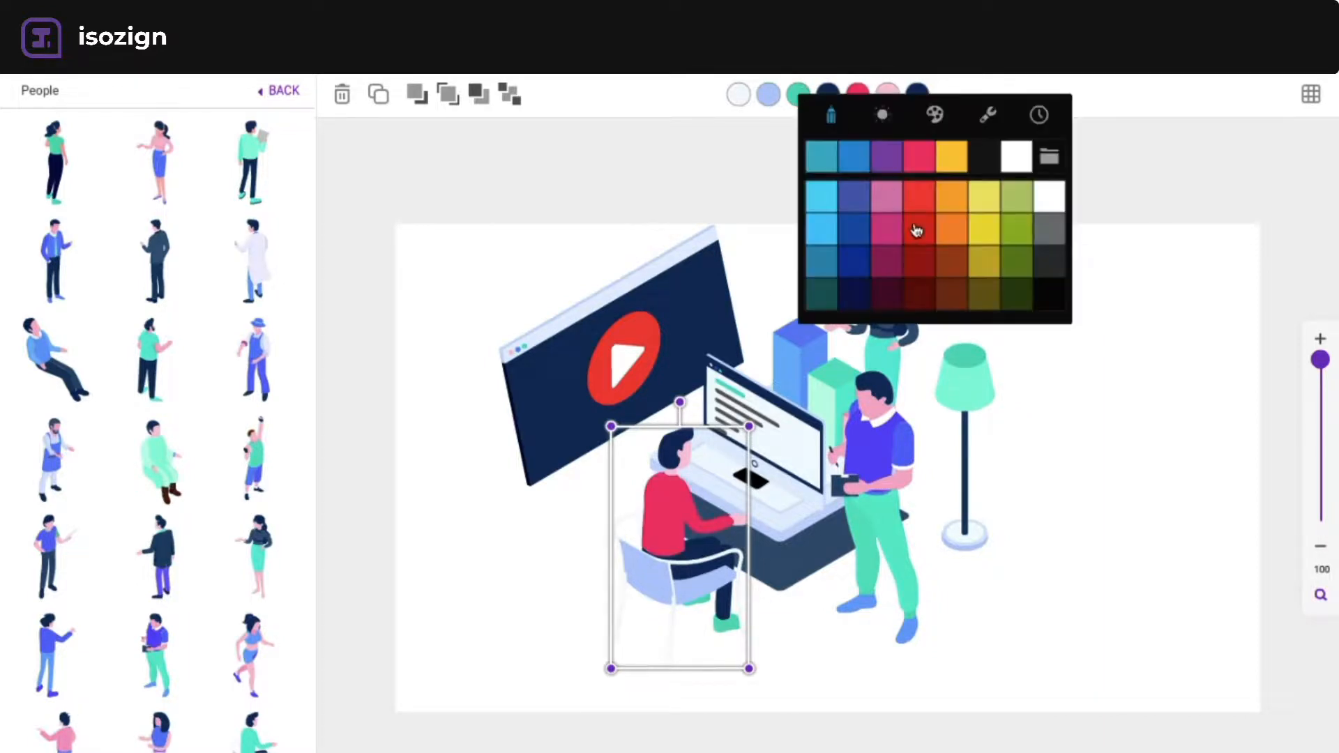
pyautogui.click(920, 157)
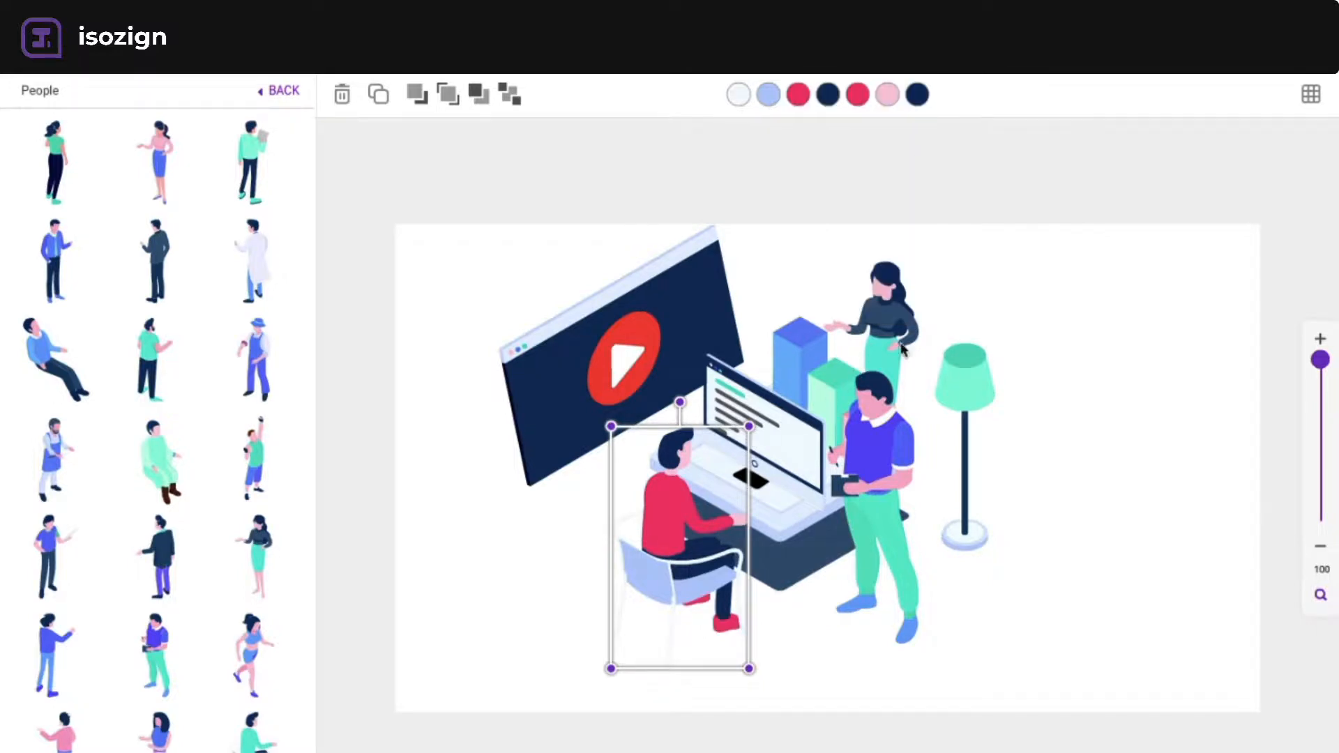
# - Recolor both the top and the side of the floor lamp's shade dark red
pyautogui.click(980, 366)
pyautogui.click(903, 96)
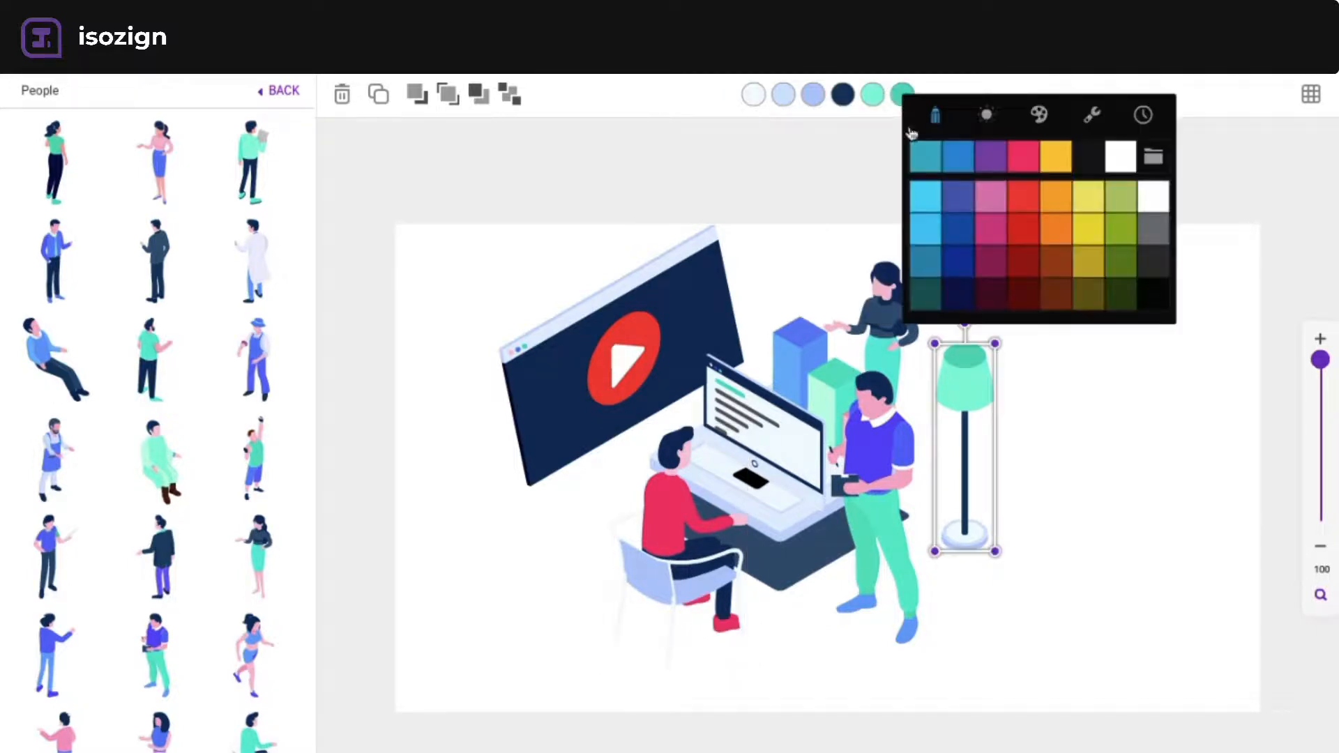
pyautogui.click(1024, 204)
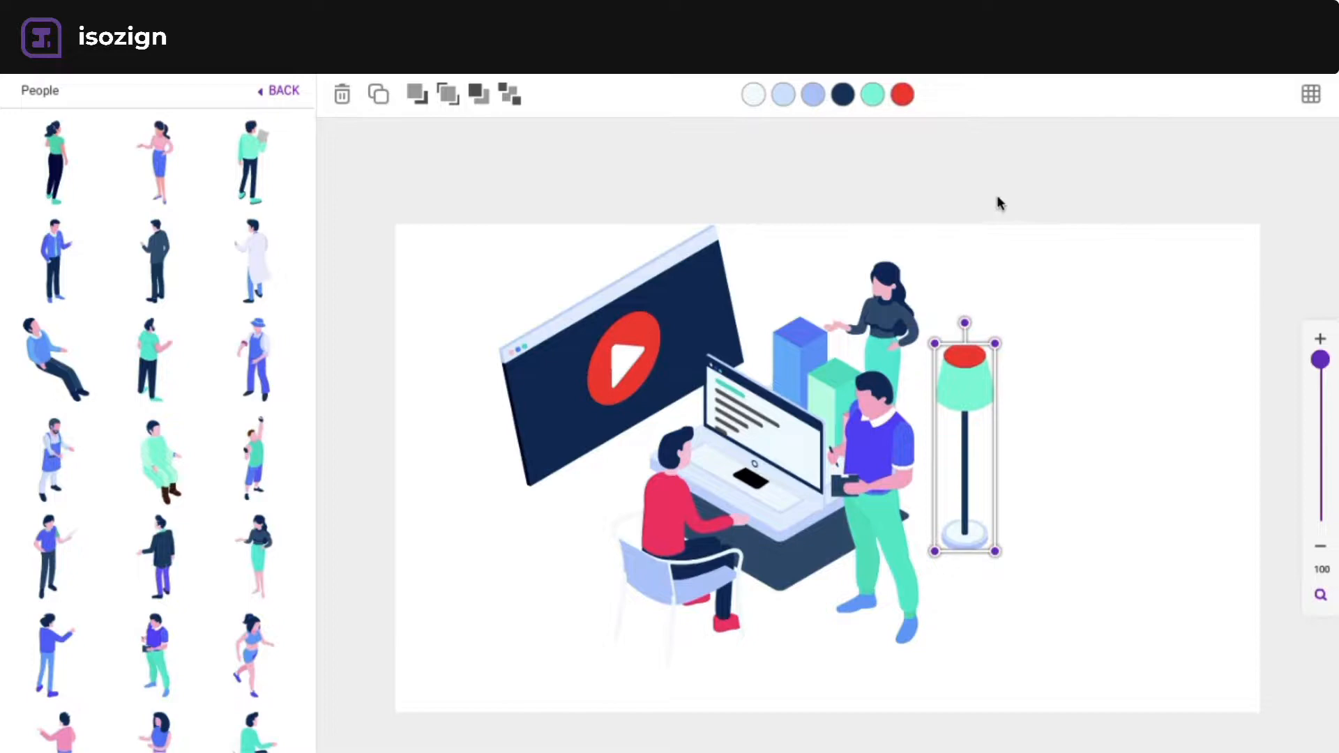
pyautogui.click(906, 99)
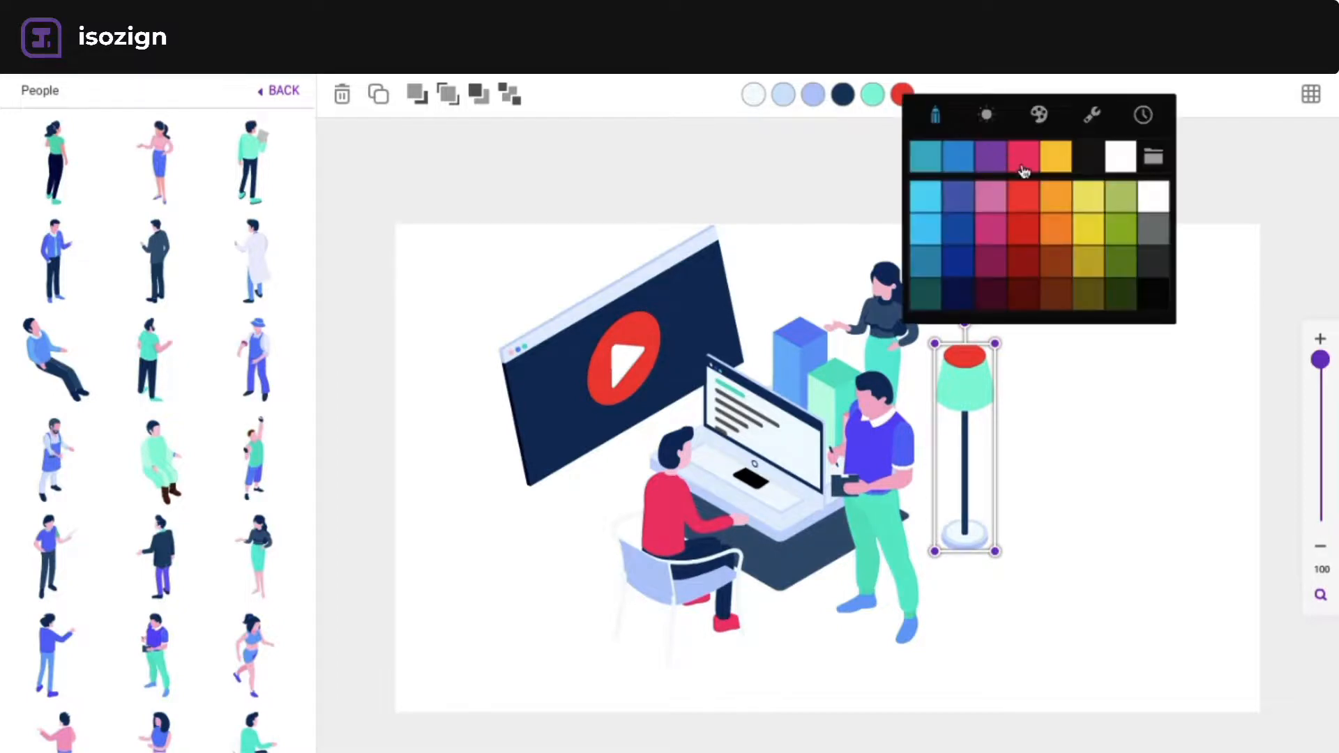
pyautogui.click(1029, 241)
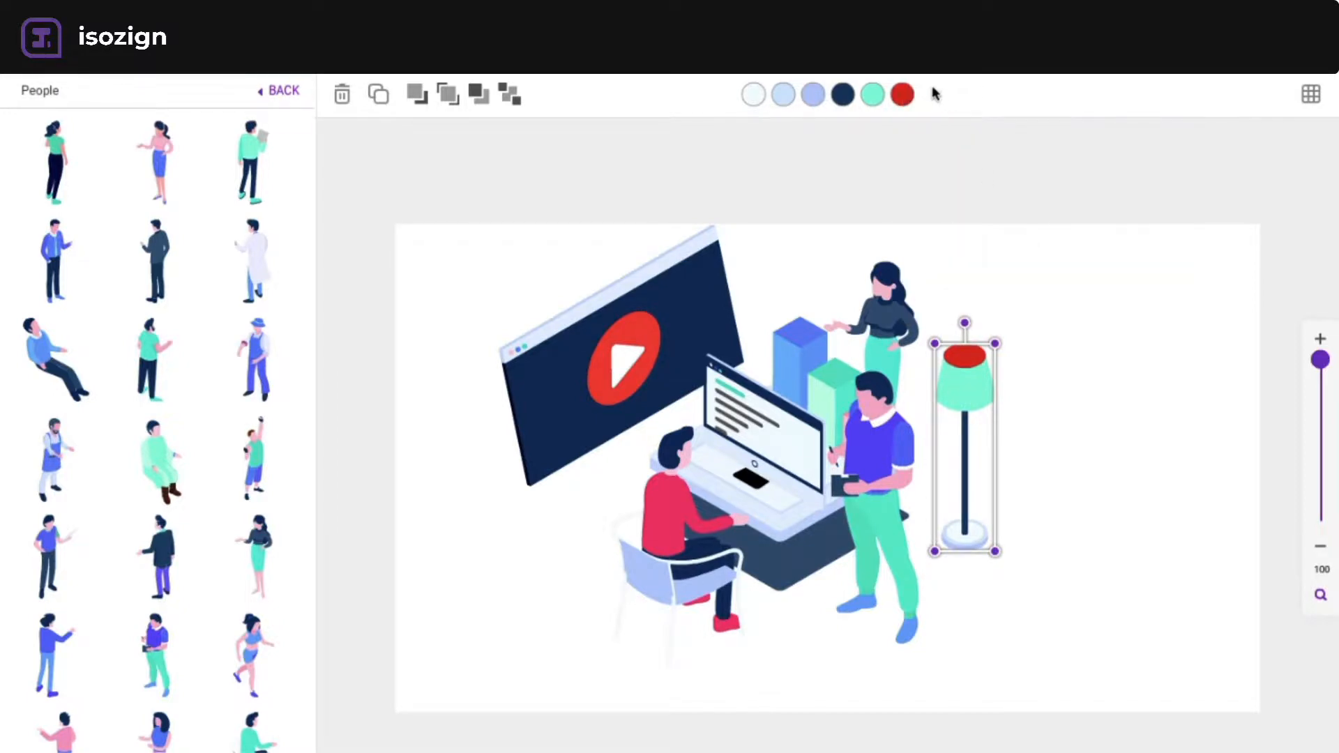
pyautogui.click(874, 96)
pyautogui.click(994, 235)
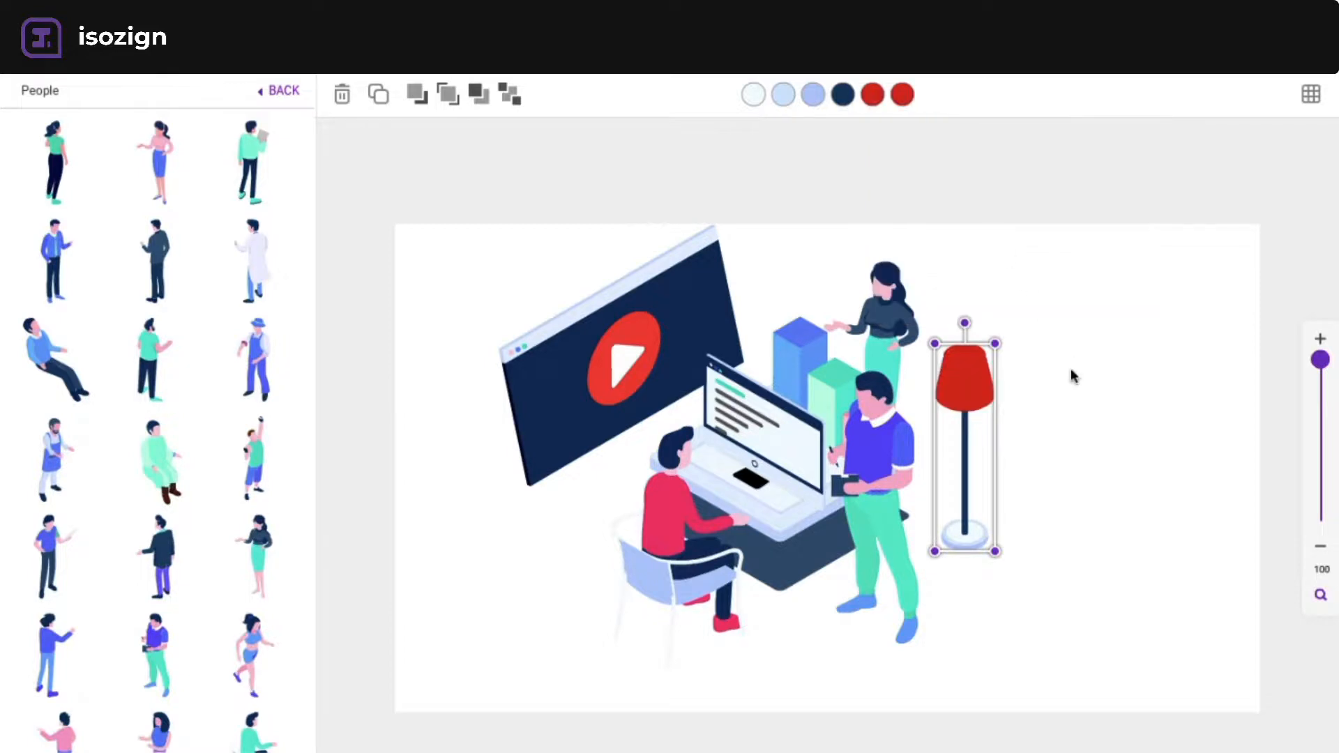
# - Recolor the inner opening of the floor lamp's shade the darkest maroon red
pyautogui.click(1072, 375)
pyautogui.click(966, 366)
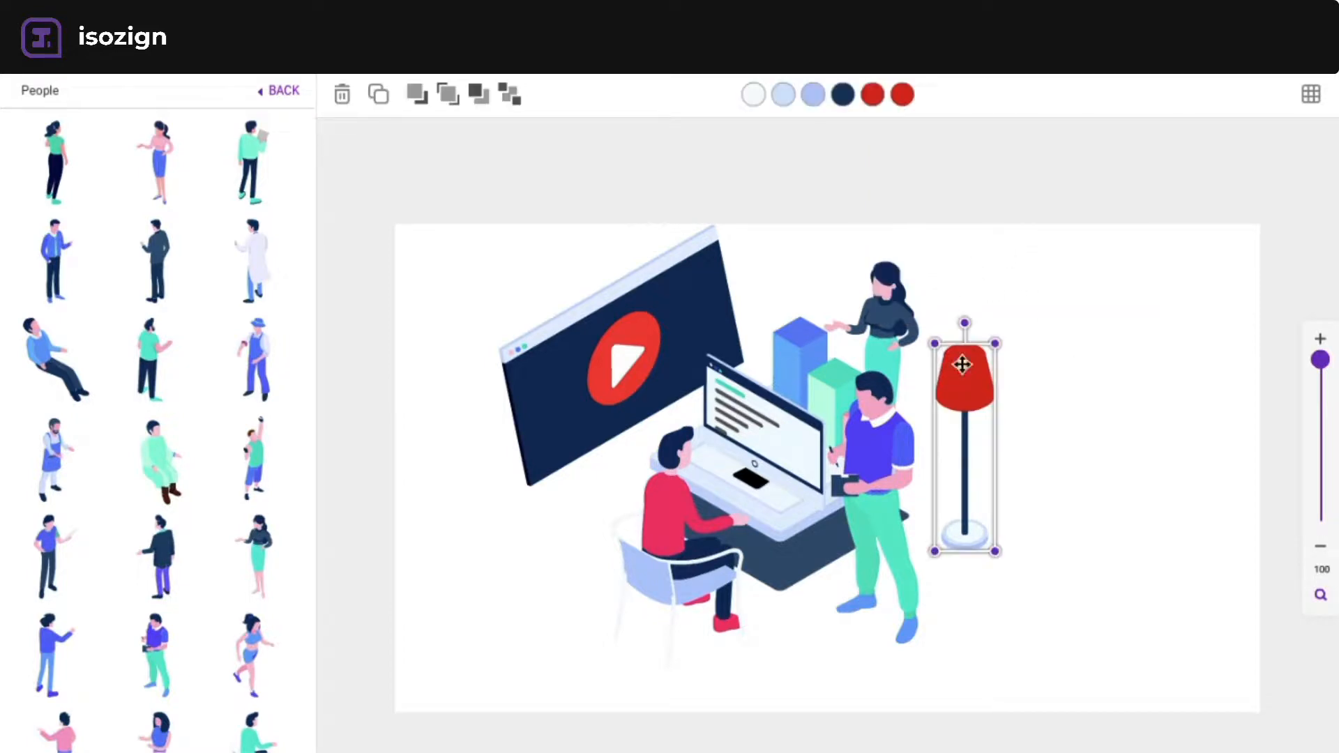
pyautogui.click(903, 95)
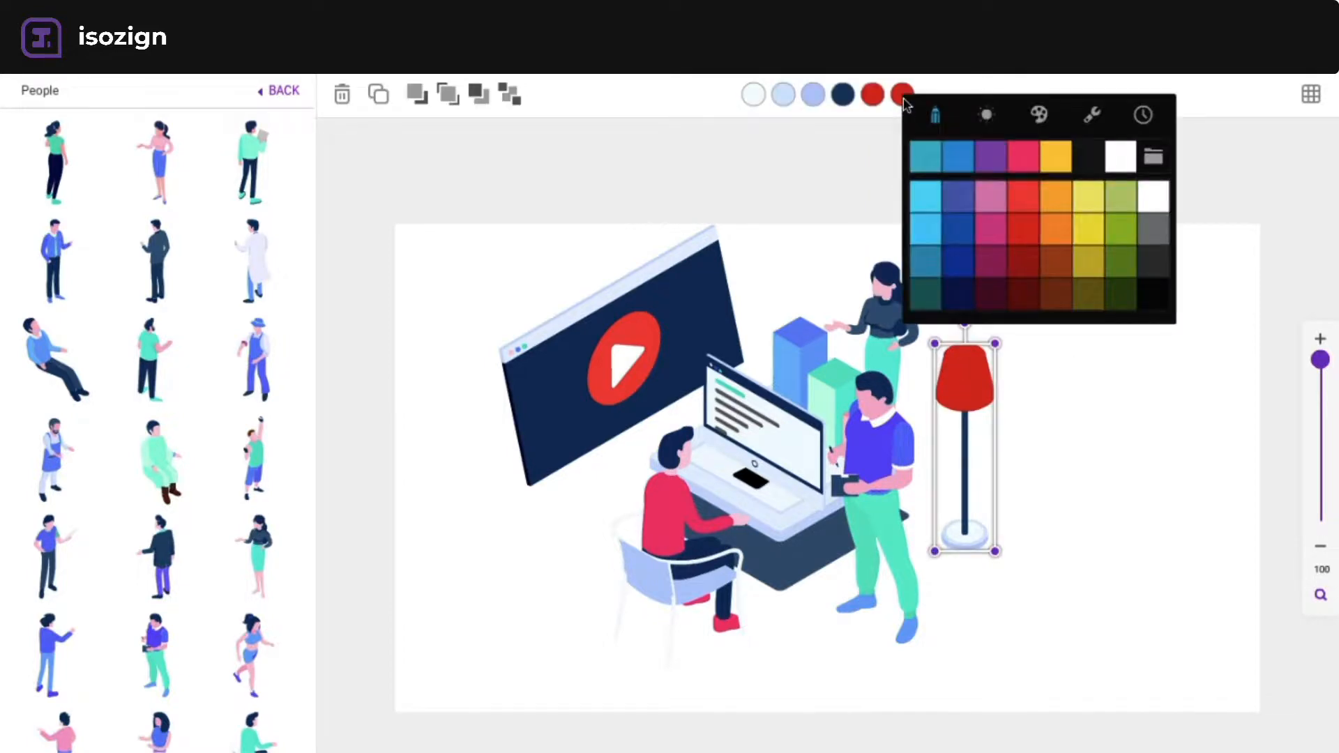
pyautogui.click(1030, 296)
pyautogui.click(1047, 343)
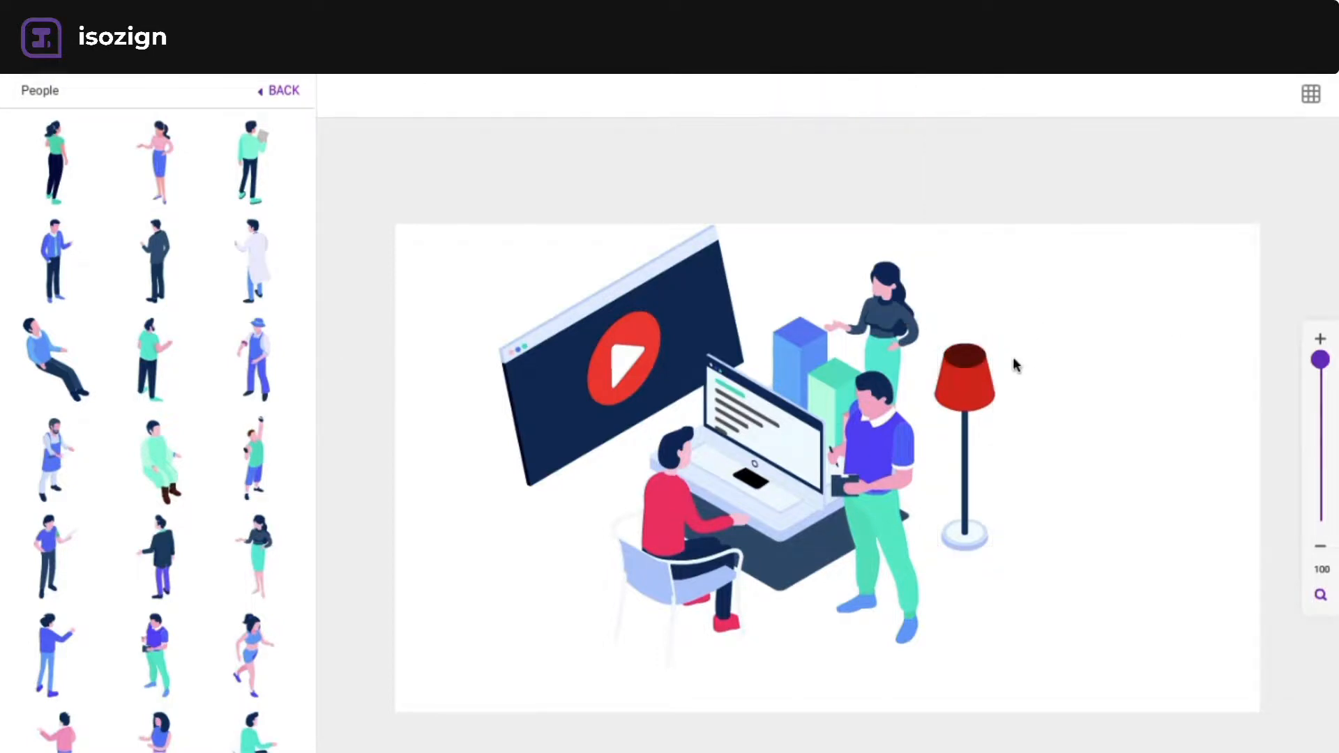
# - Move the floor lamp slightly closer to the standing man and shift the play icon toward the lower left of the dark screen
pyautogui.click(972, 388)
pyautogui.moveTo(972, 389); pyautogui.dragTo(954, 383)
pyautogui.click(1058, 553)
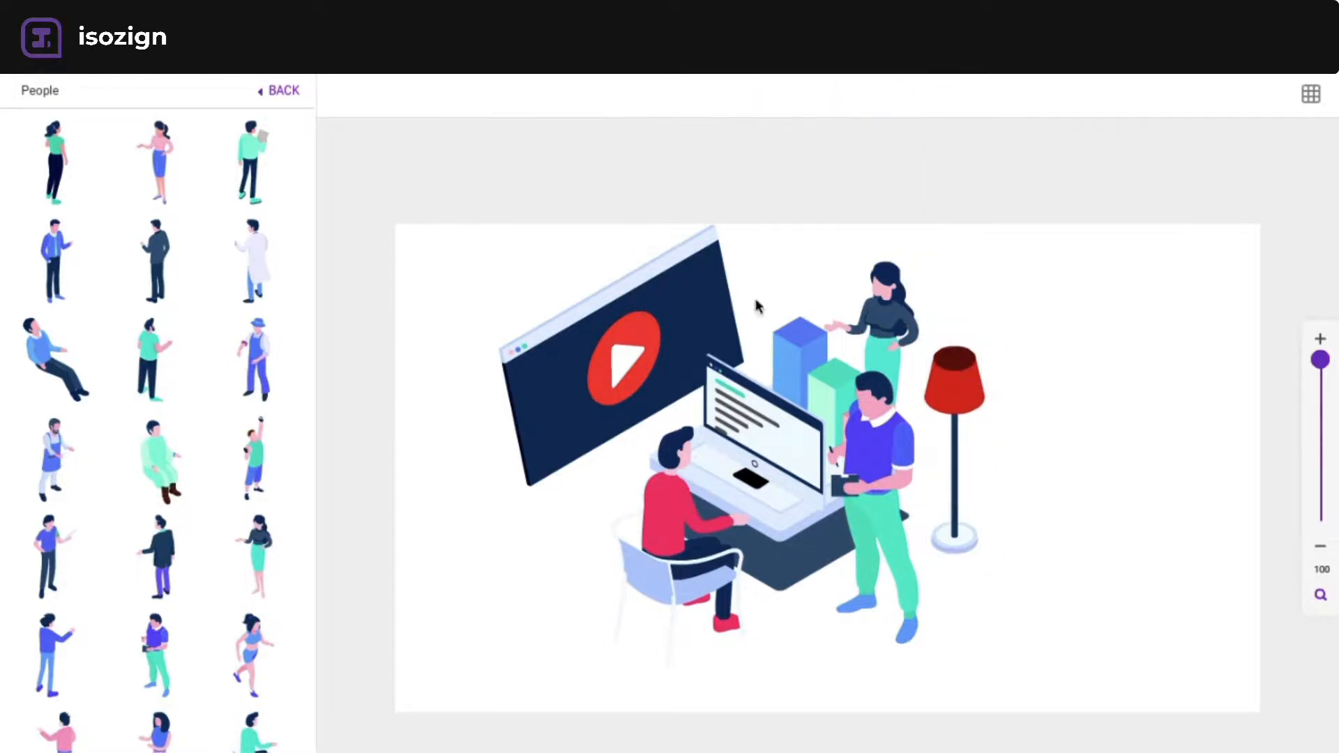
pyautogui.click(660, 386)
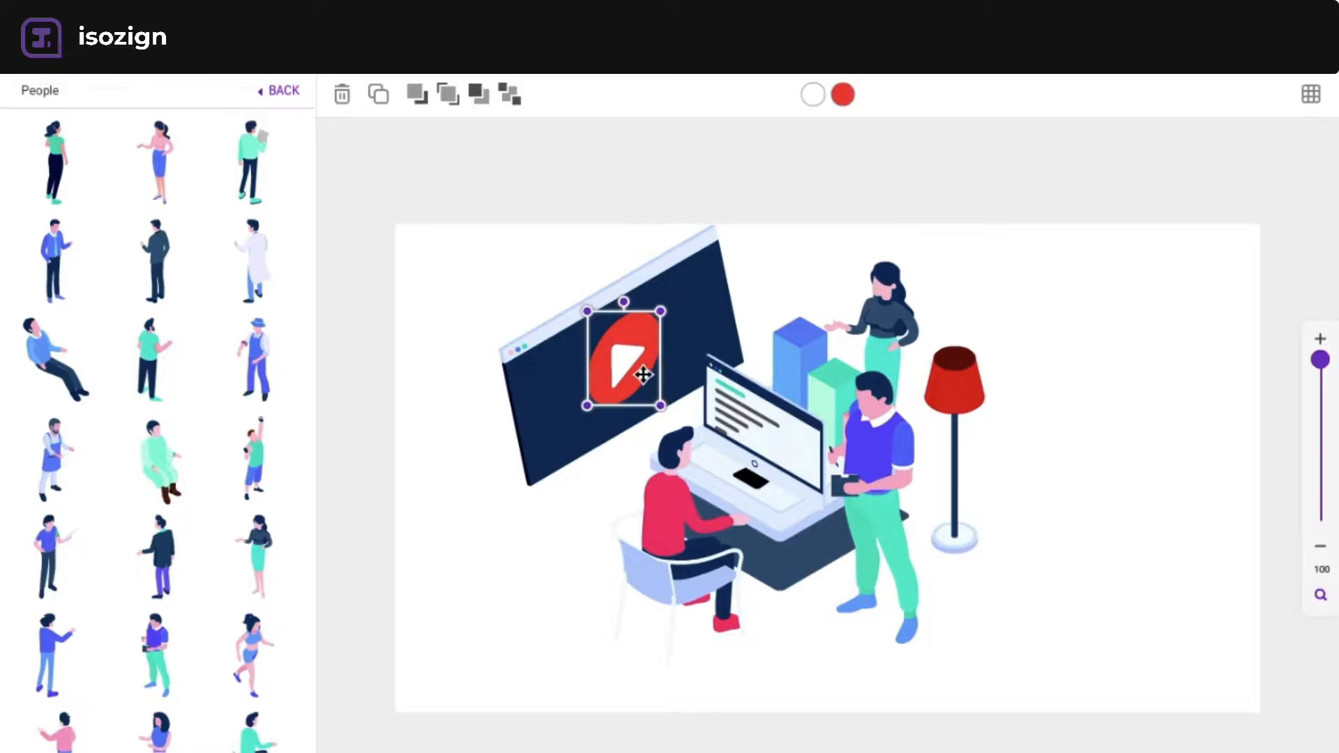
pyautogui.moveTo(642, 374); pyautogui.dragTo(595, 391)
# - Add the tall green tree with the purple trunk from the Nature graphics, enlarge it, and place it left of the big screen
pyautogui.click(284, 103)
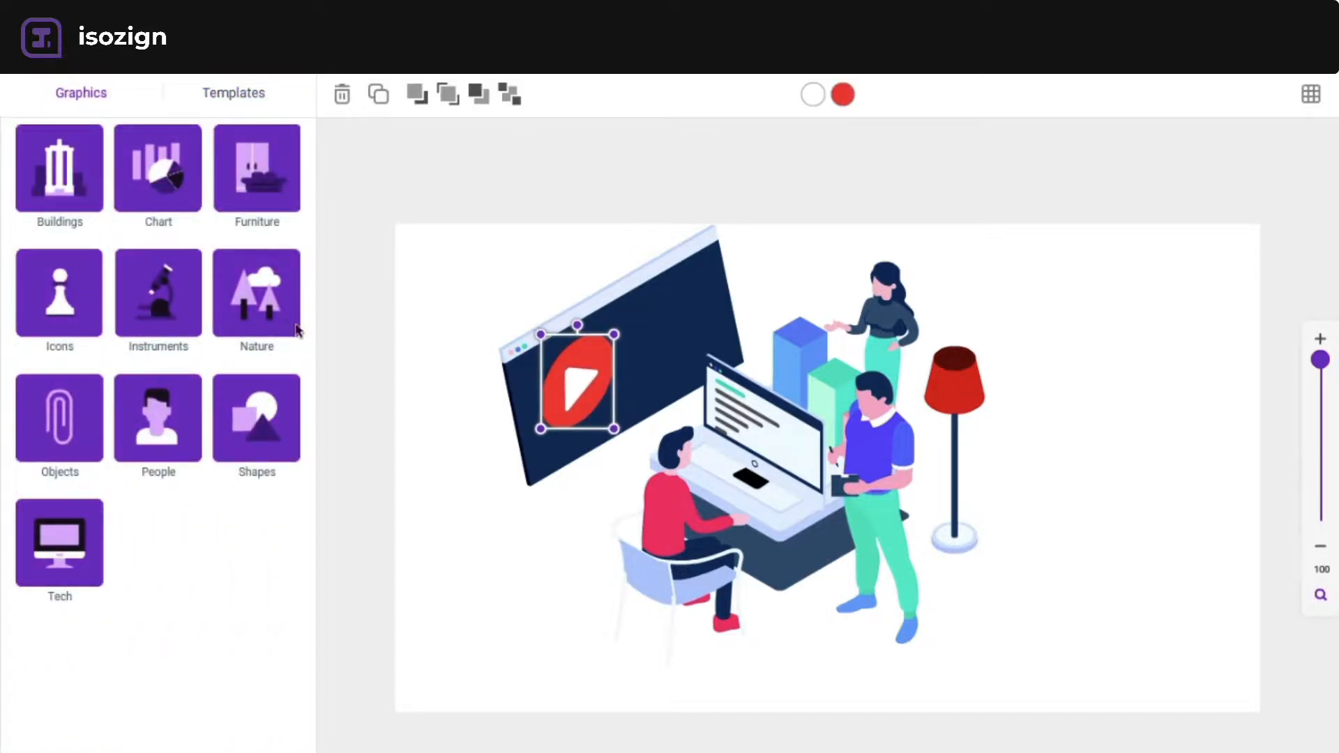
pyautogui.click(253, 308)
pyautogui.click(221, 250)
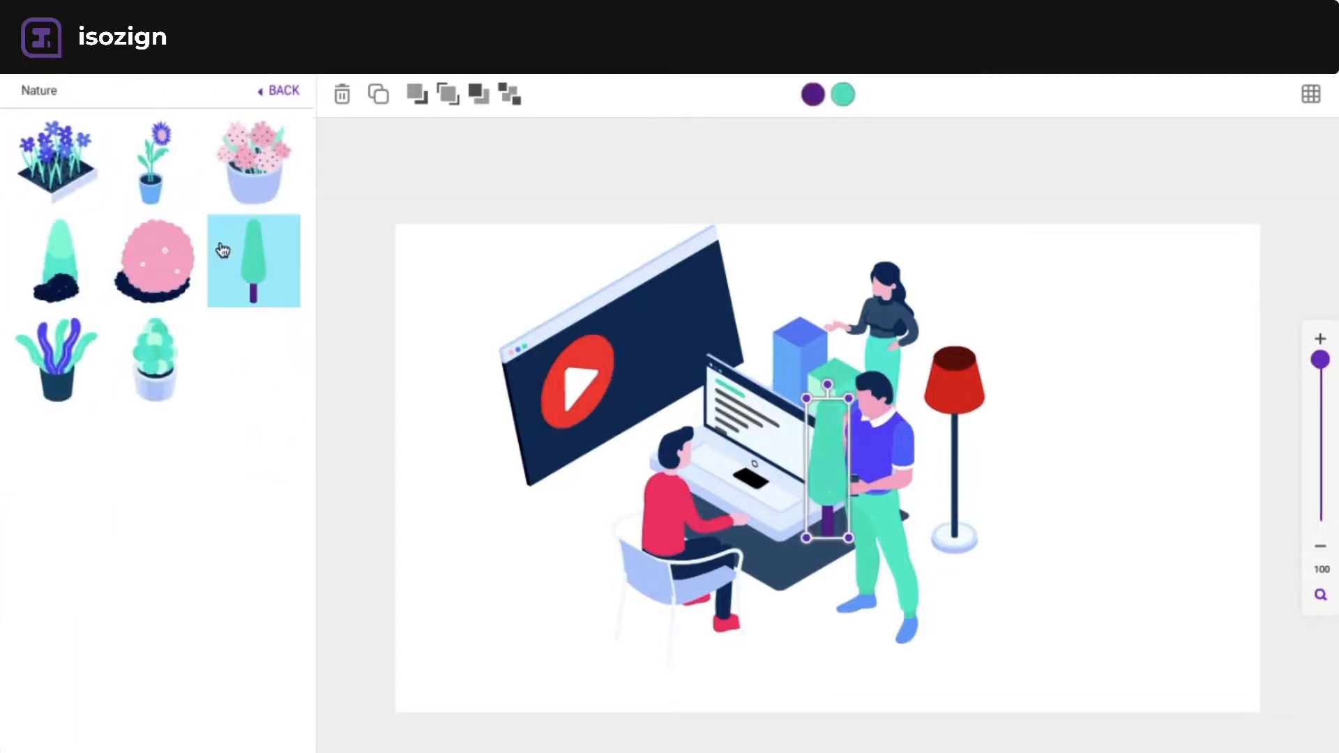
pyautogui.moveTo(849, 537); pyautogui.dragTo(946, 673)
pyautogui.moveTo(870, 597); pyautogui.dragTo(484, 530)
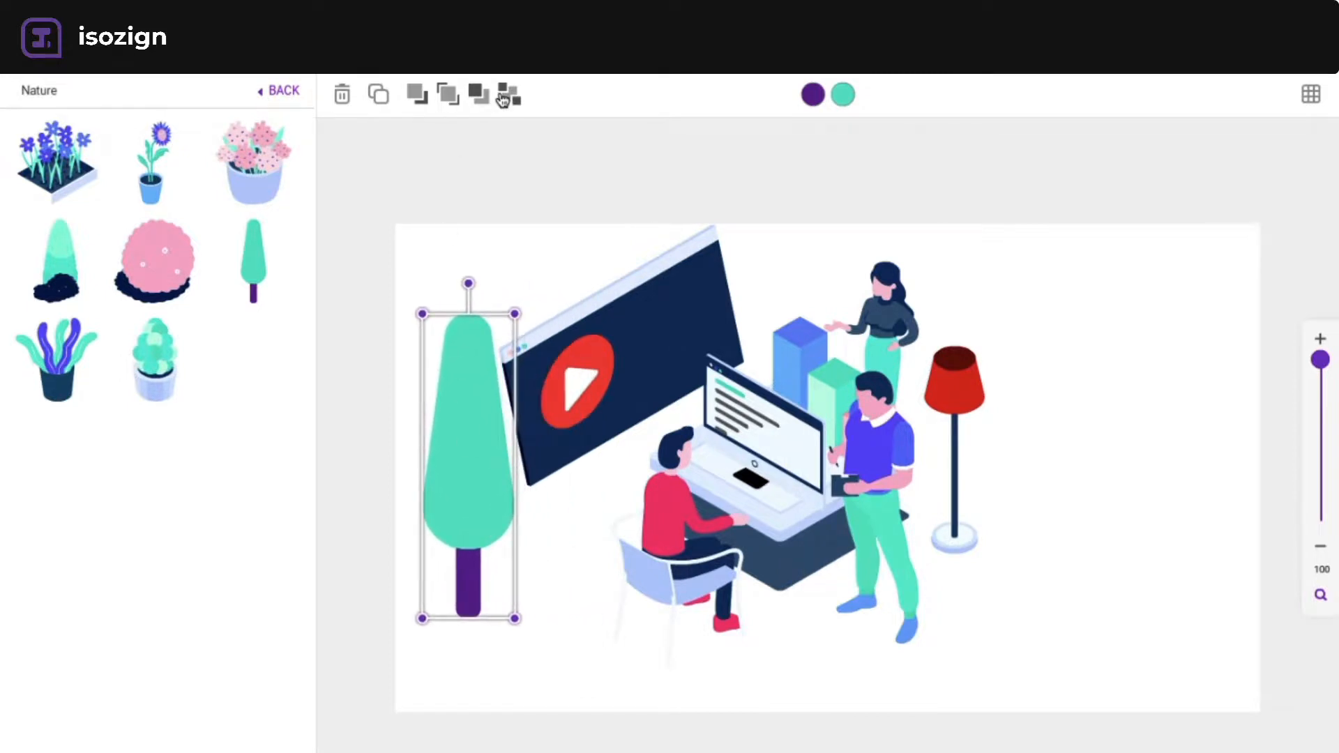
pyautogui.click(499, 263)
pyautogui.click(444, 260)
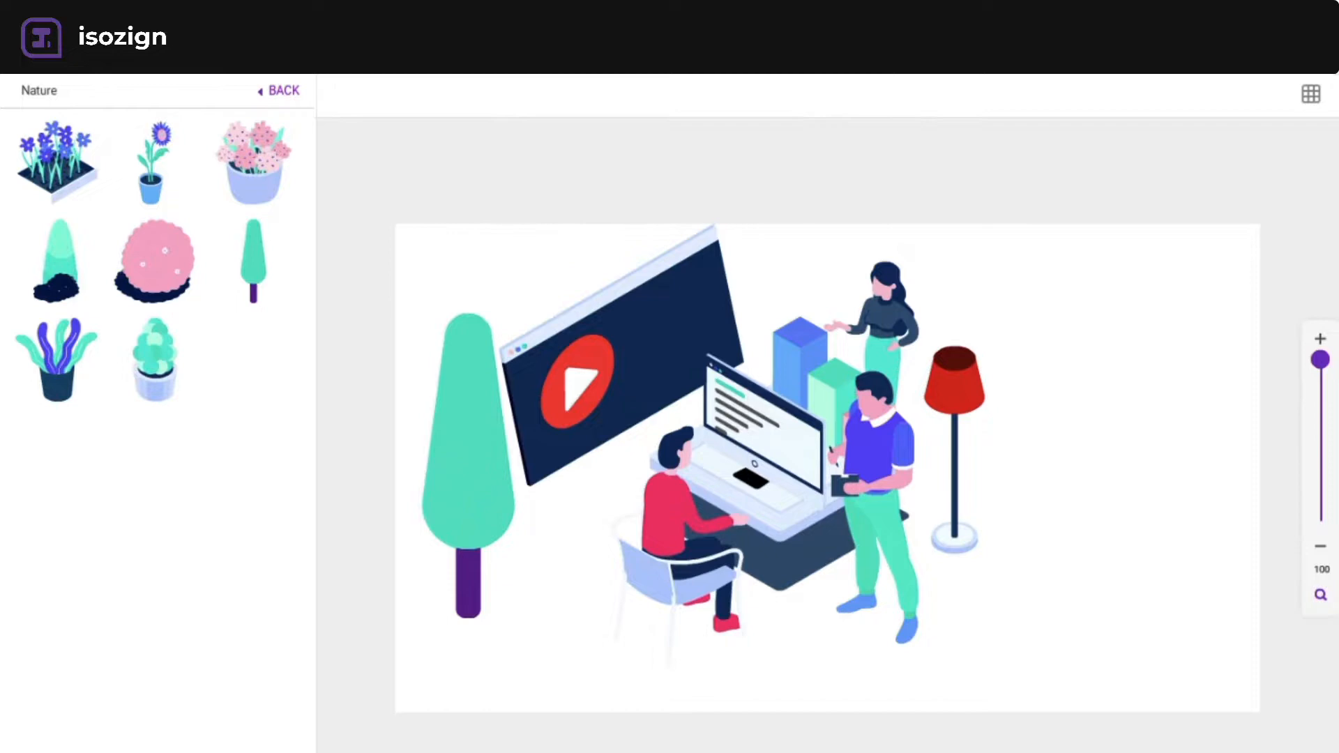
pyautogui.click(1312, 97)
pyautogui.click(1311, 96)
pyautogui.moveTo(1323, 361); pyautogui.dragTo(1322, 314)
# - Bring up the 930 x 524 frame around the whole illustration and go to the gallery of designs
pyautogui.click(282, 90)
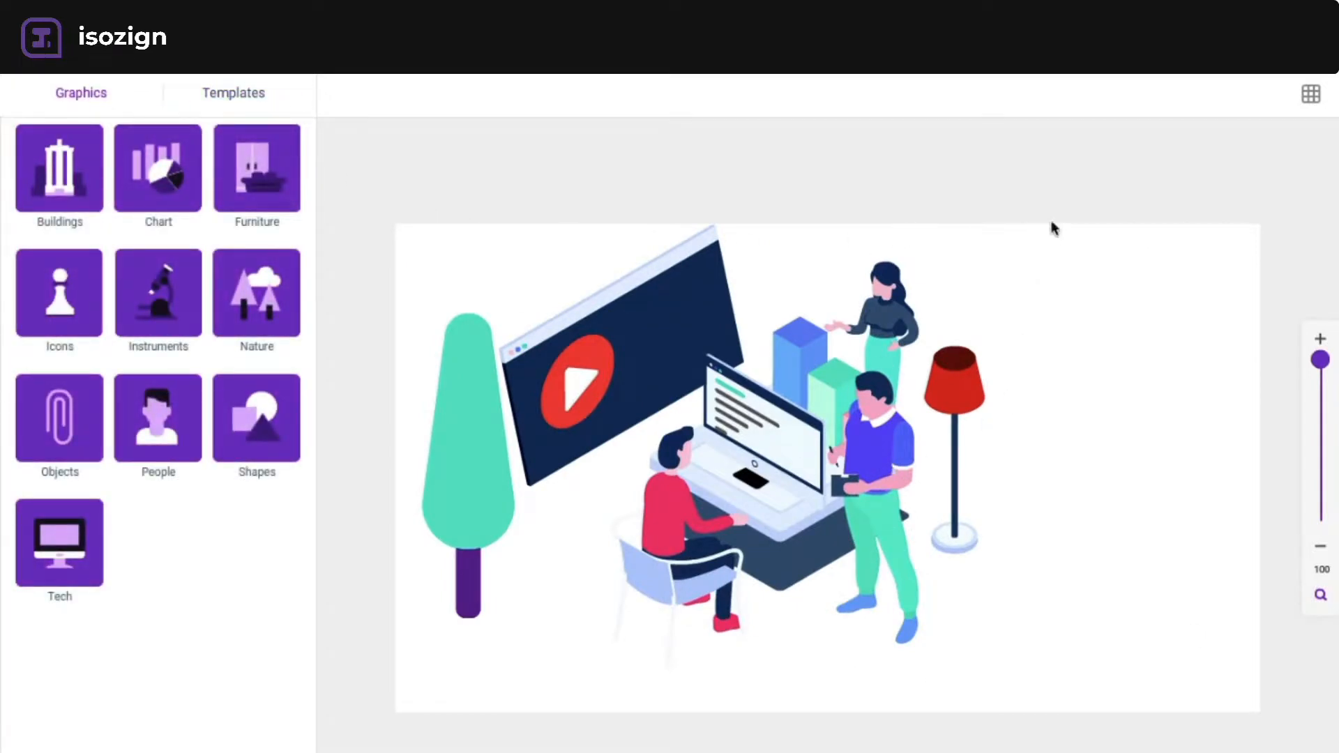
pyautogui.click(1101, 438)
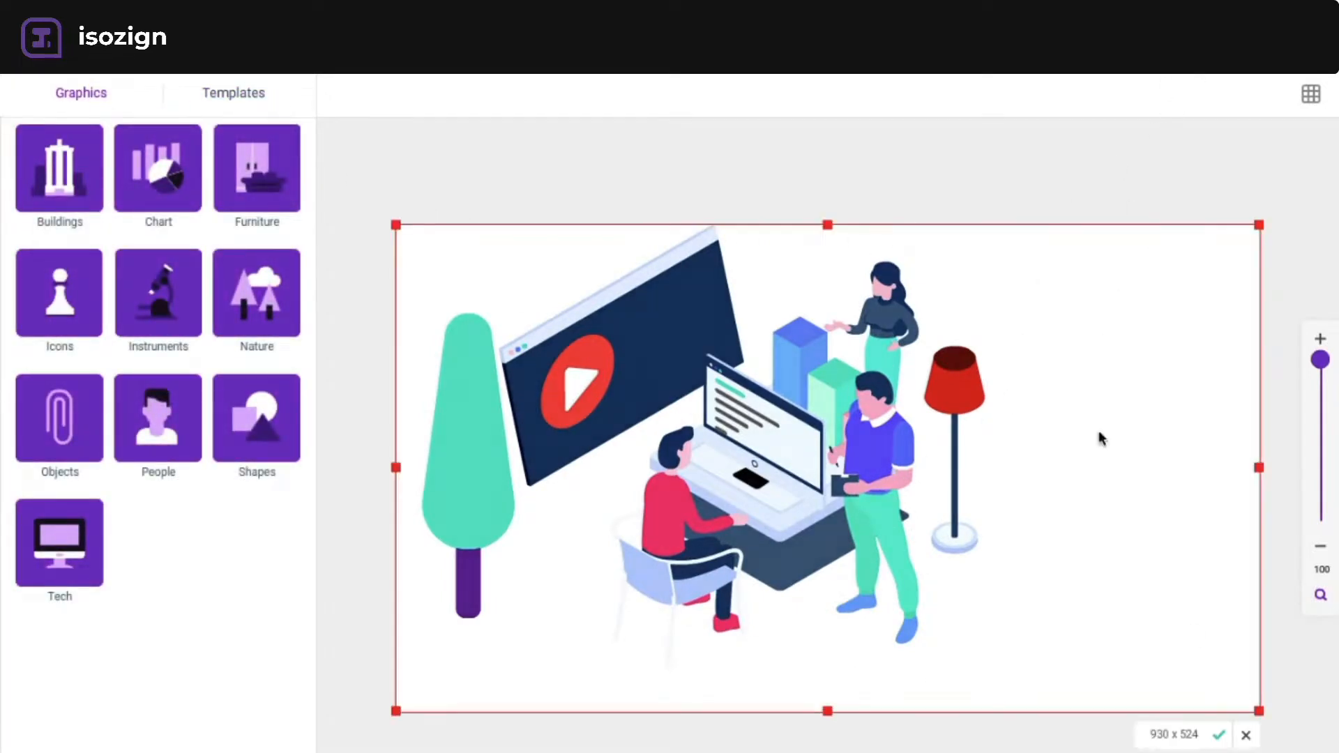
pyautogui.moveTo(1263, 473); pyautogui.dragTo(1267, 425)
pyautogui.press('Escape')
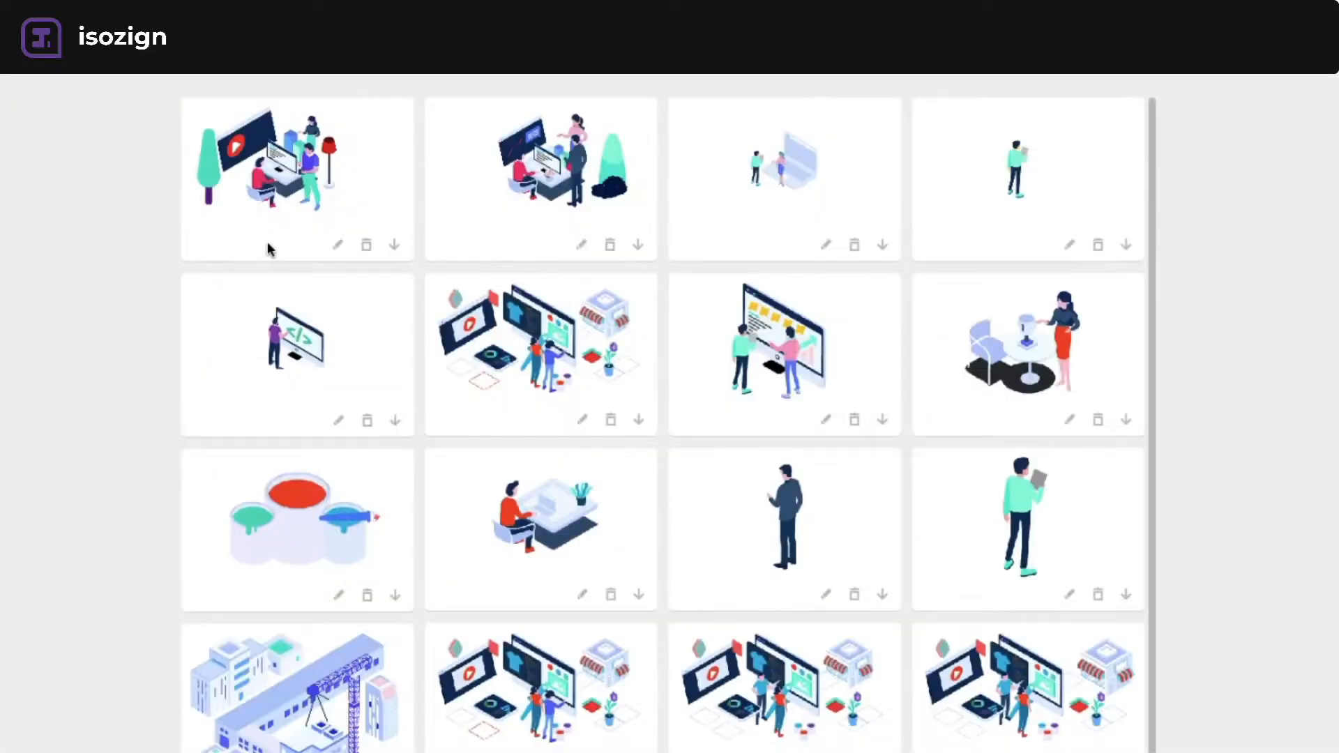
# - Open the design with the crane and light blue buildings from the gallery
pyautogui.scroll(-1, 488, 503)
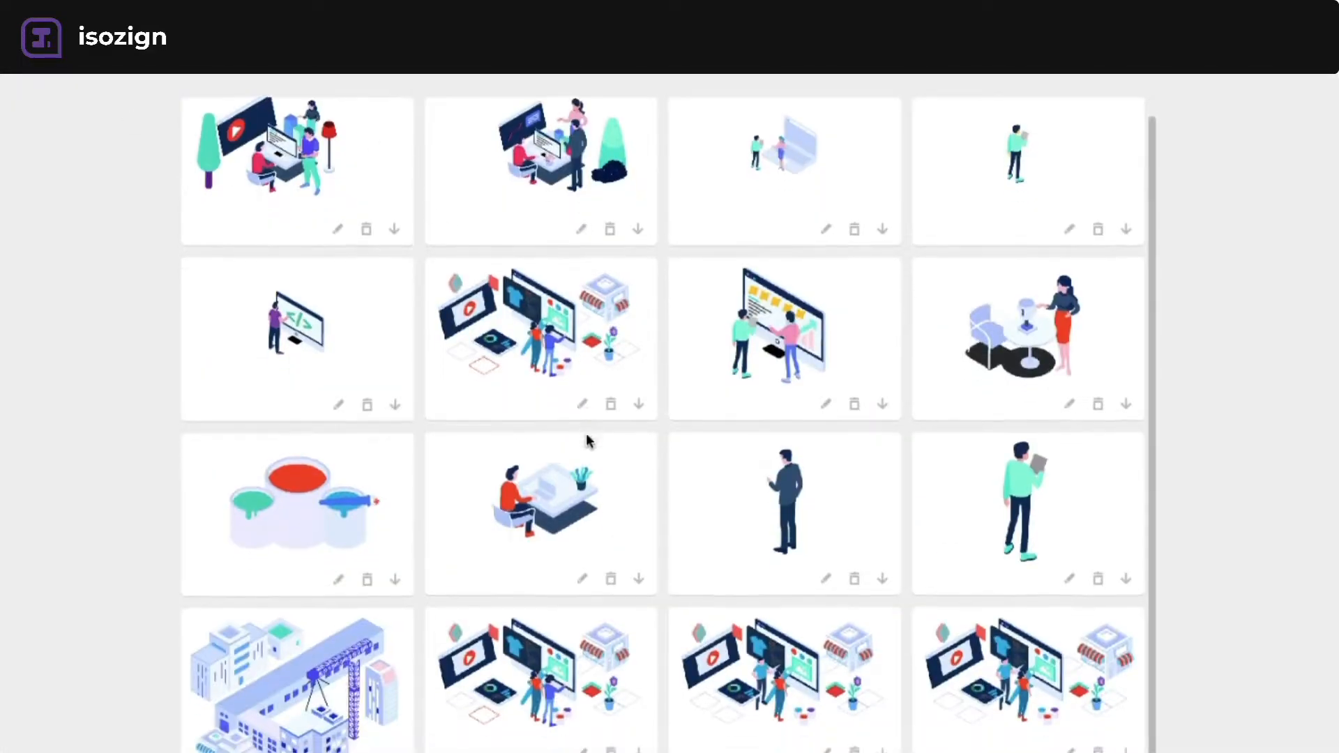
pyautogui.click(287, 691)
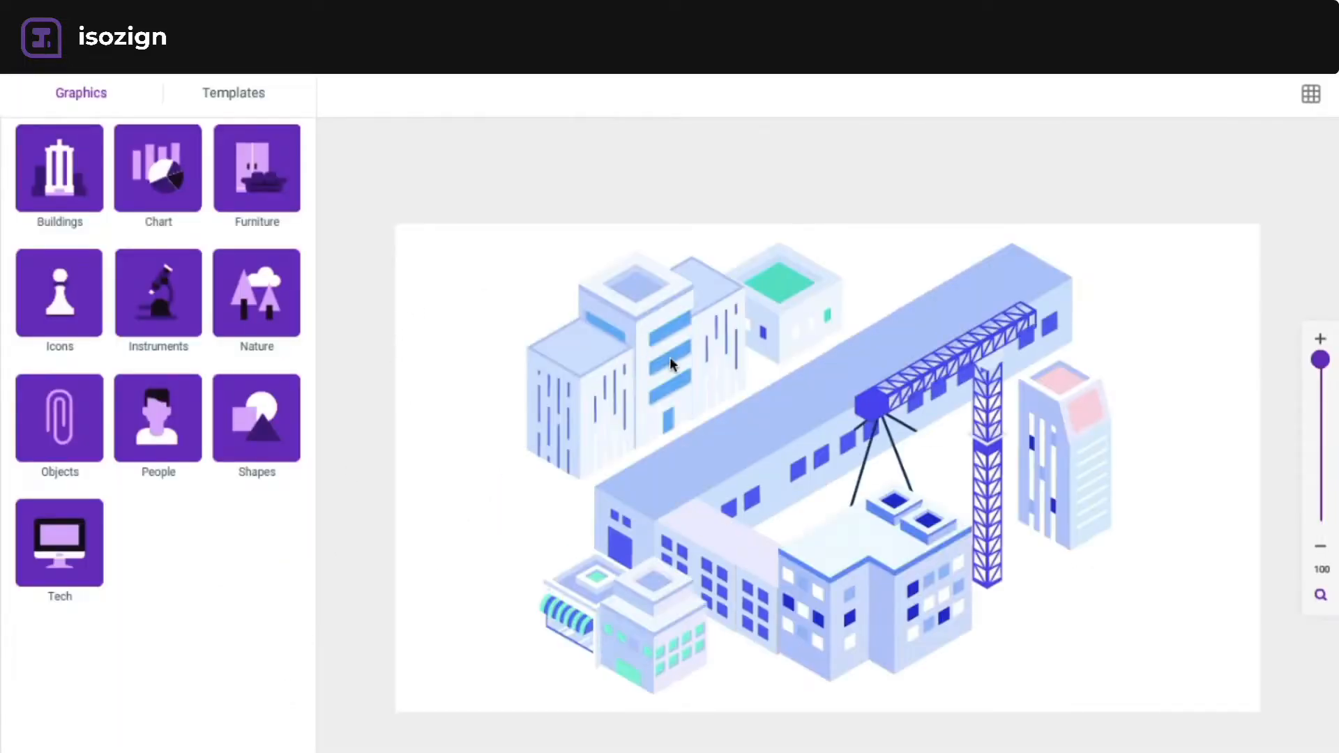
pyautogui.click(671, 358)
# - View the Buildings graphics and load the Branding Agency and CEO Agency templates onto the canvas one after the other
pyautogui.click(97, 188)
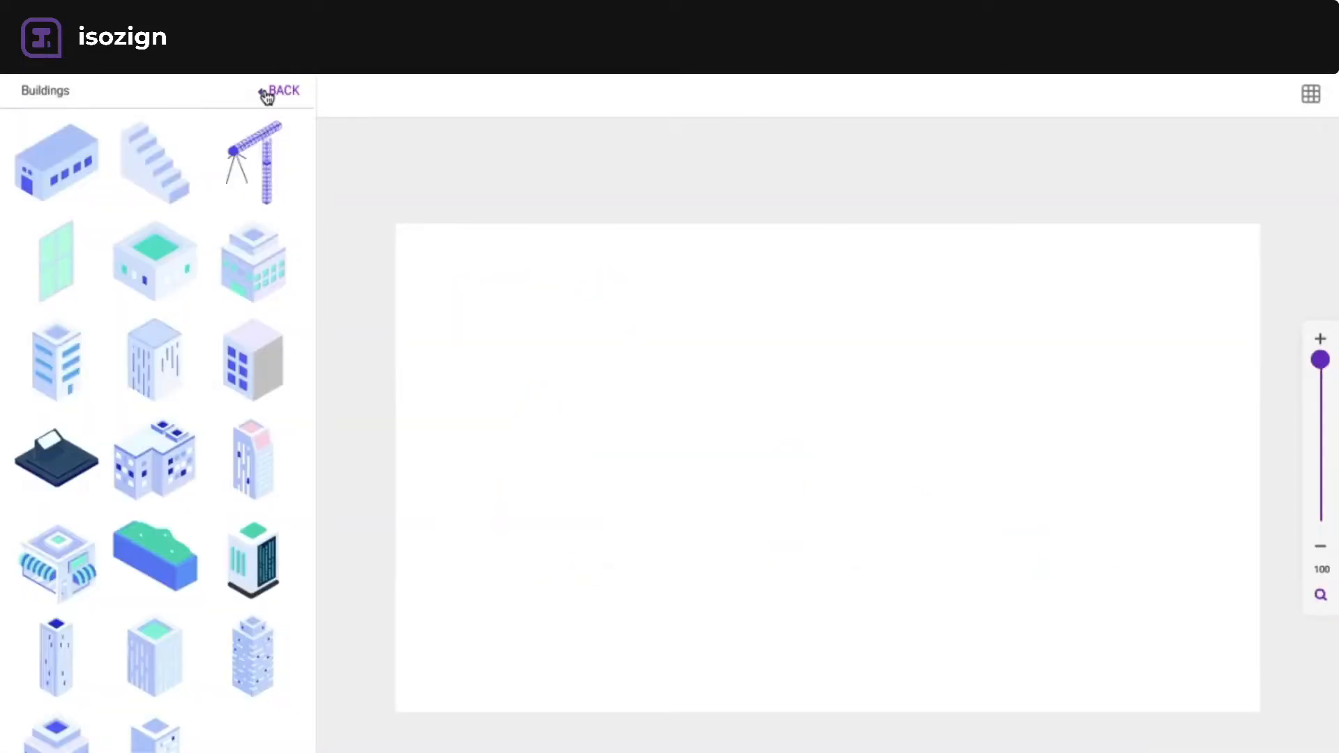
pyautogui.click(267, 95)
pyautogui.click(231, 96)
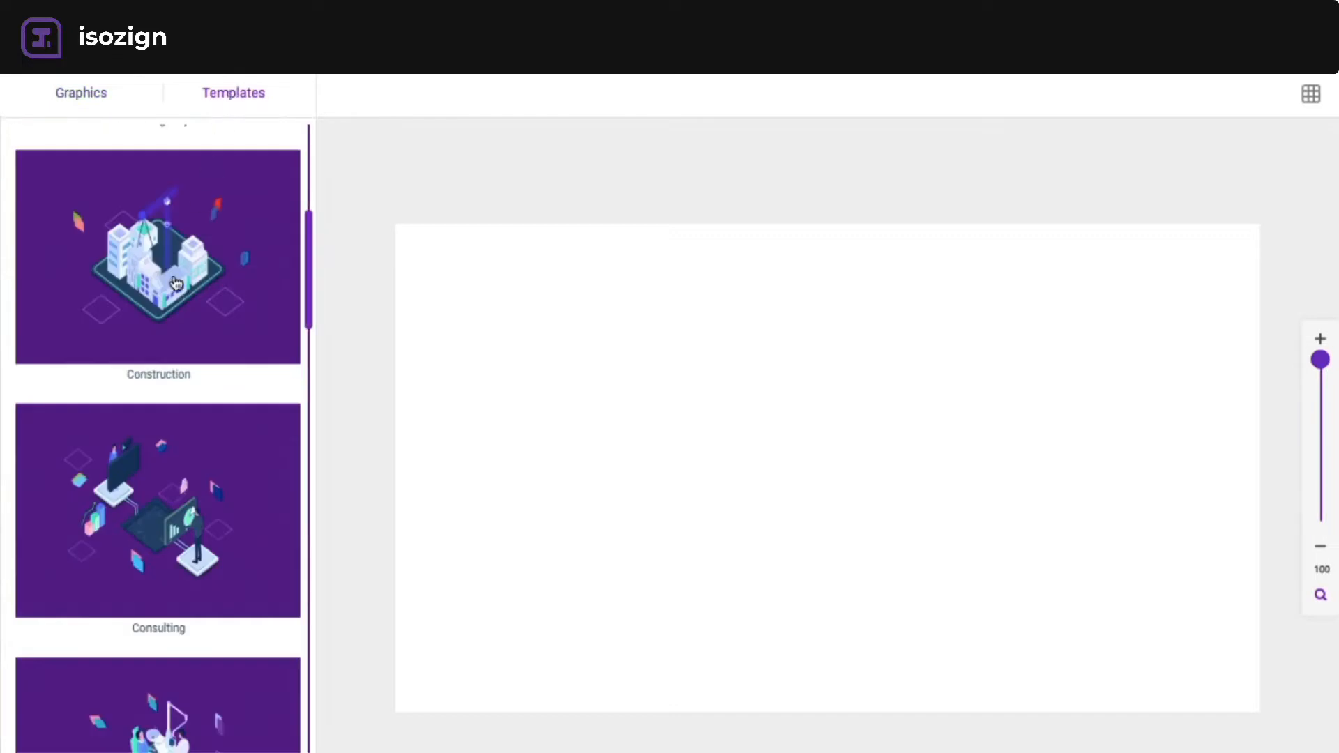
pyautogui.scroll(7, 176, 283)
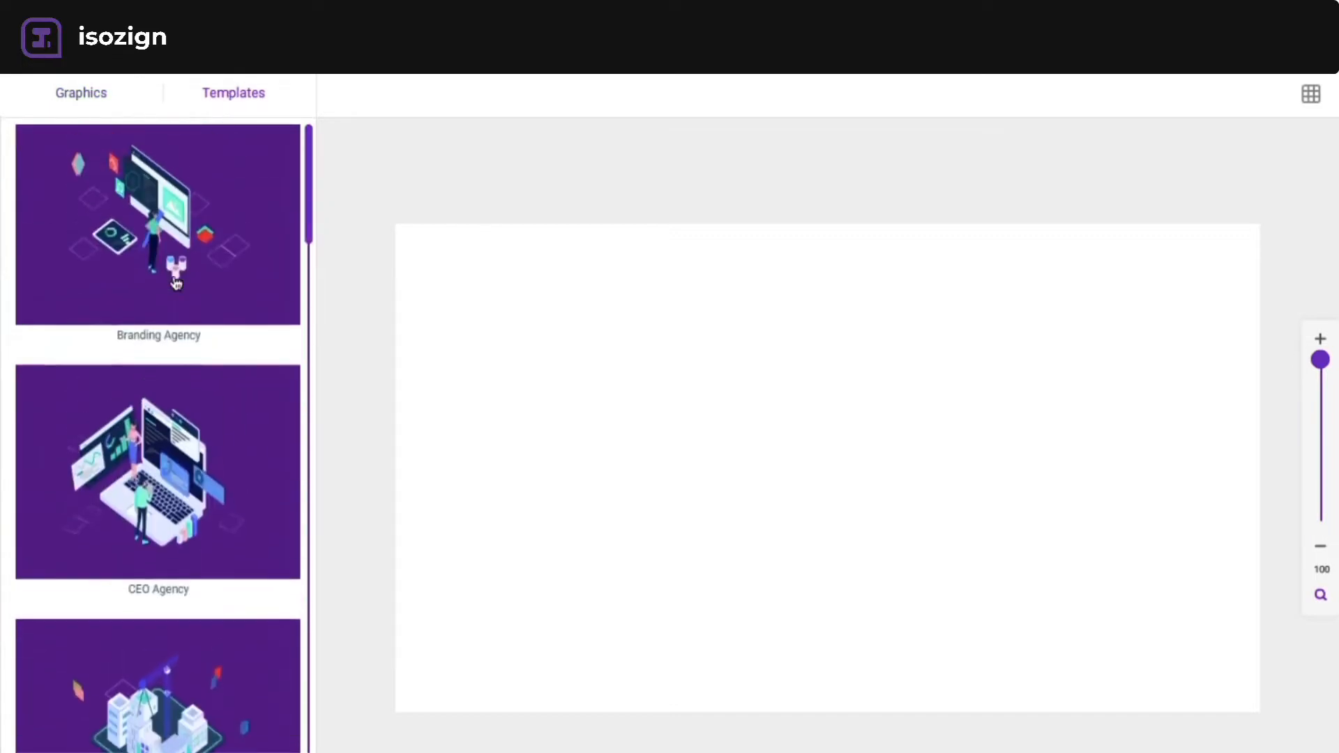
pyautogui.click(189, 219)
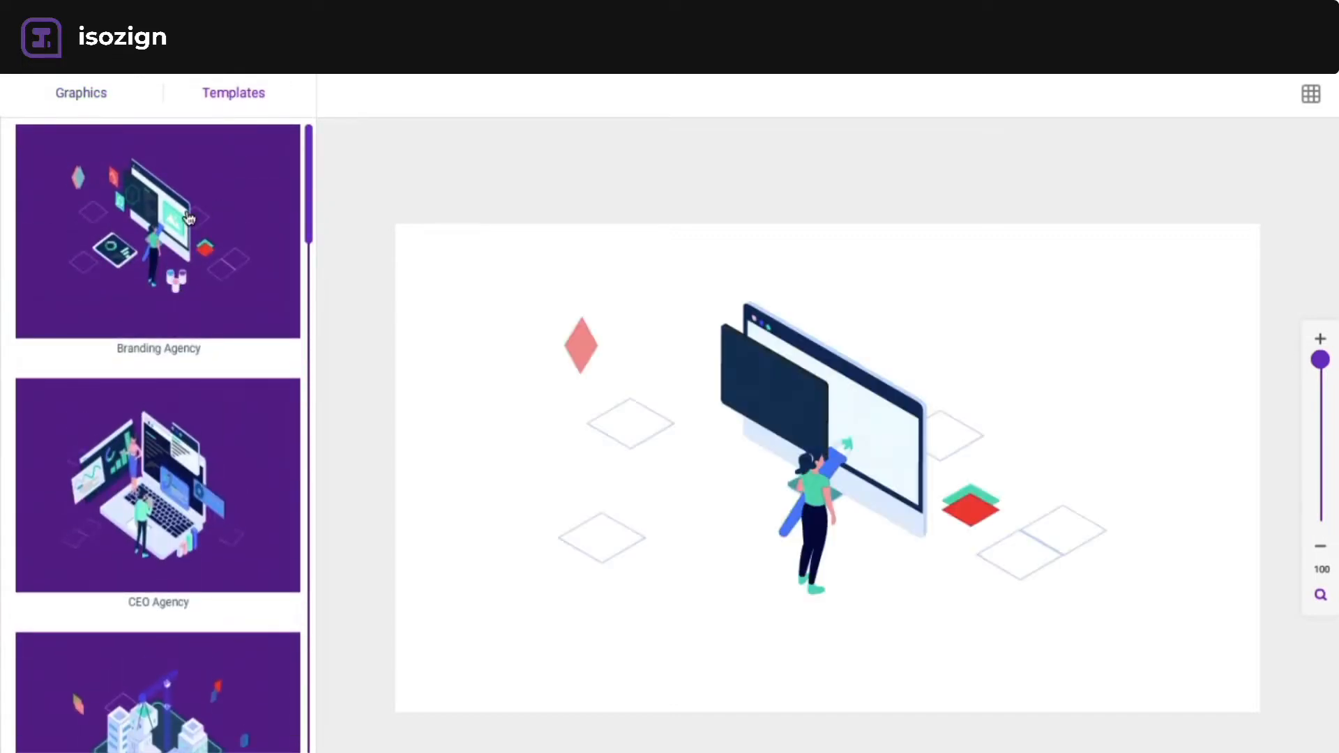
pyautogui.click(207, 479)
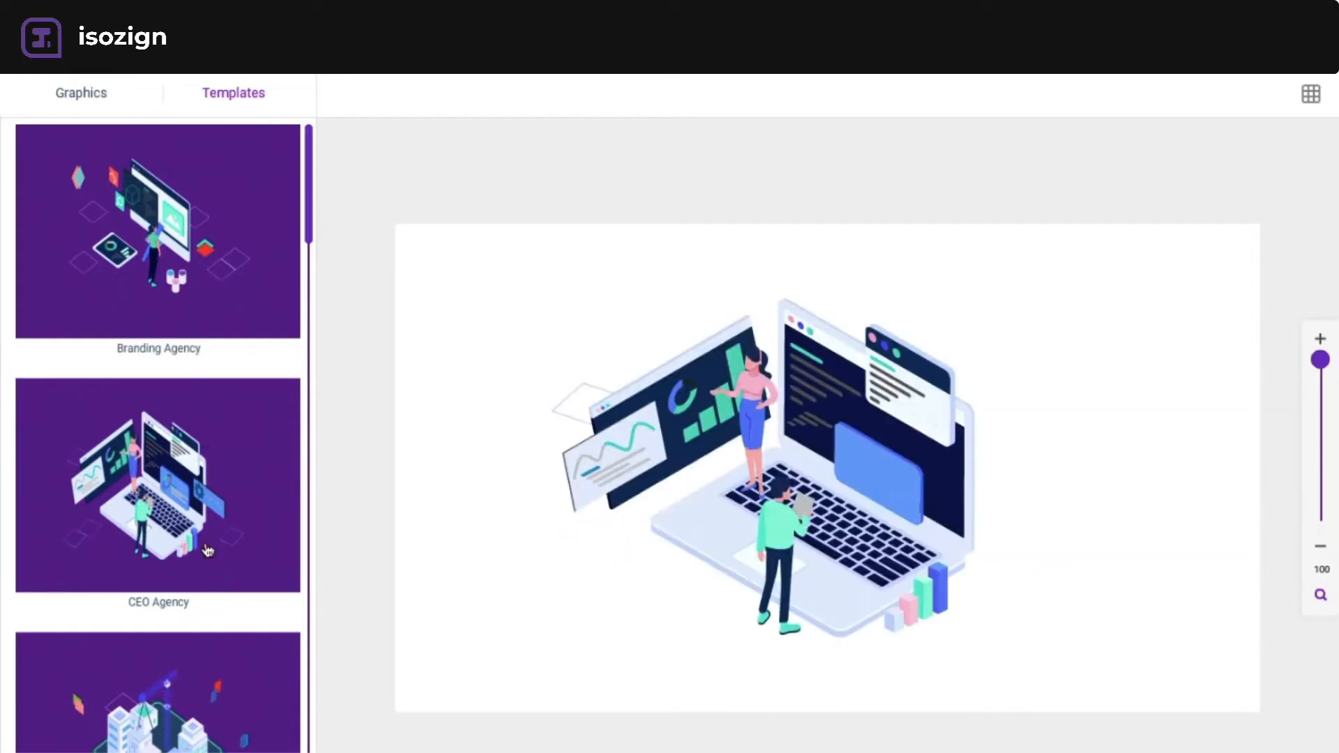
# - Load the Construction, Consulting and Dentist templates in turn to preview them on the canvas
pyautogui.scroll(-6, 206, 530)
pyautogui.click(120, 343)
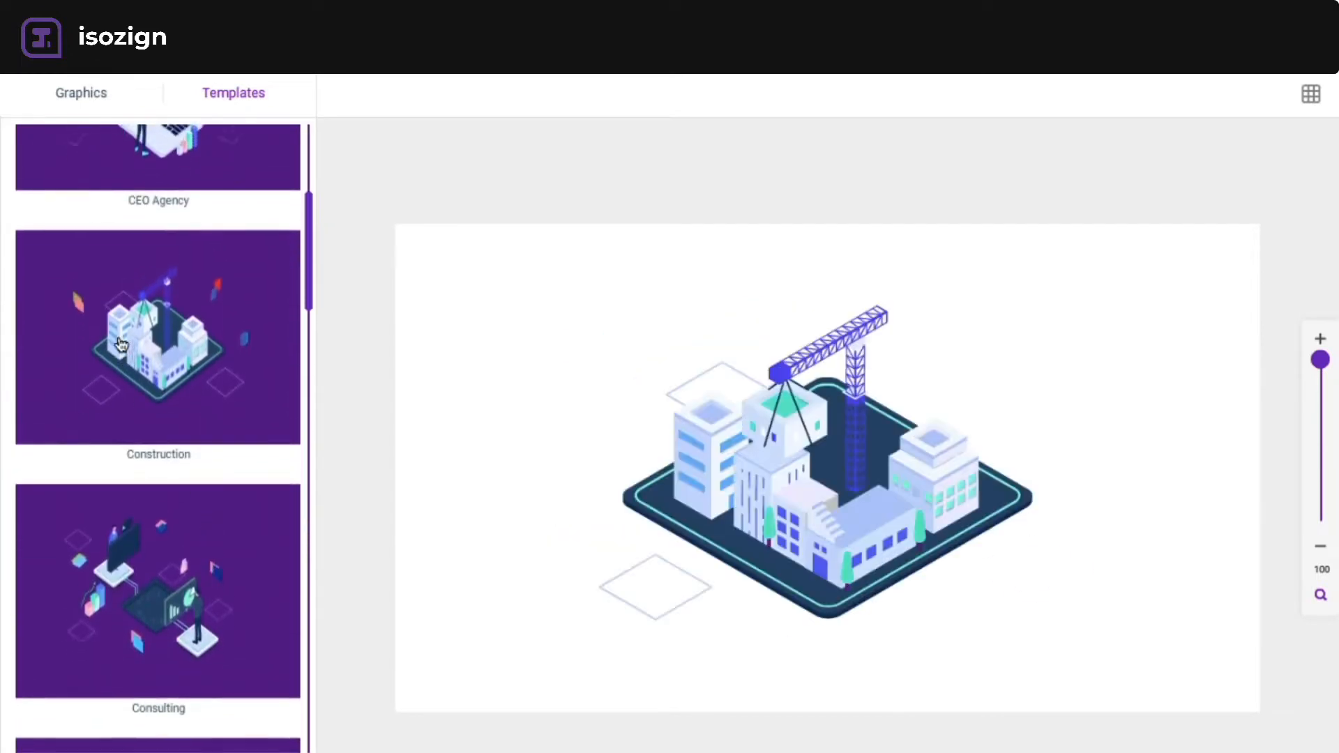
pyautogui.scroll(-3, 121, 344)
pyautogui.scroll(-1, 121, 343)
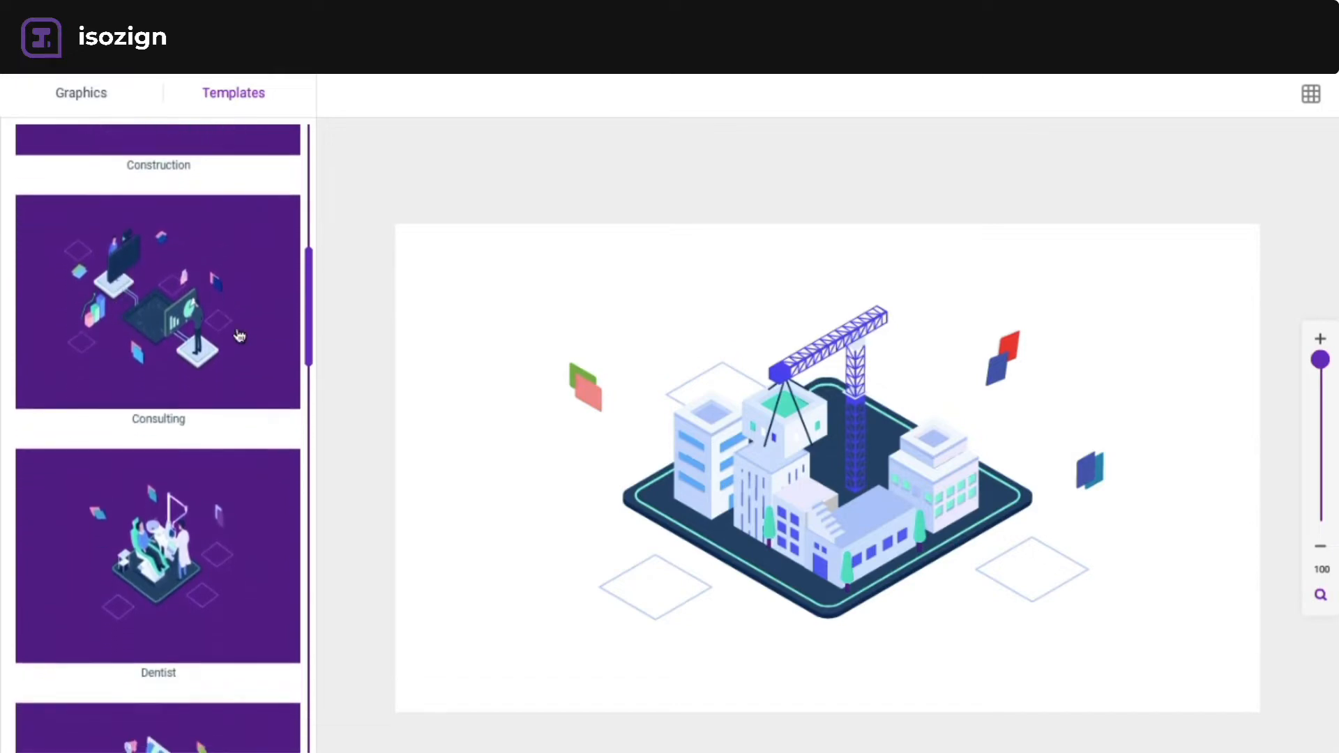
pyautogui.click(252, 333)
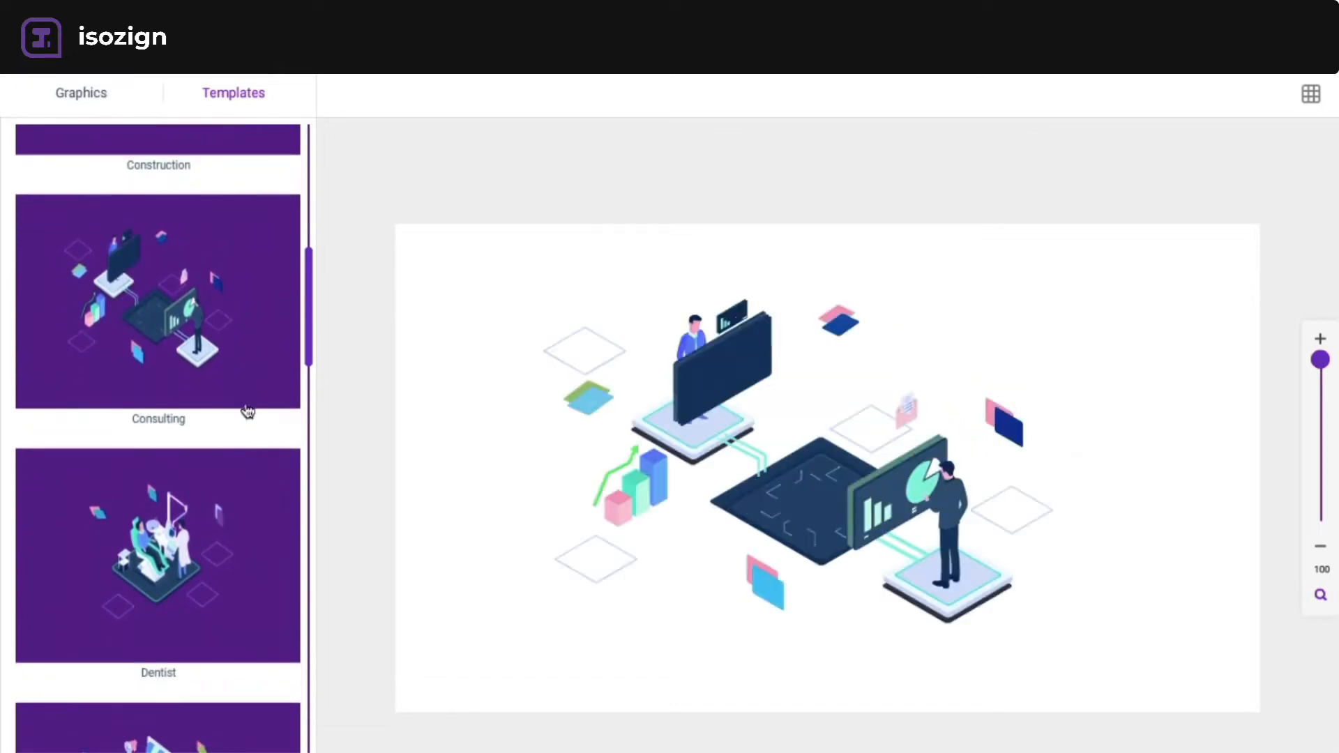
pyautogui.click(229, 525)
# - Load the E-Commerce, Florist and Hairdresser templates in turn to preview them on the canvas
pyautogui.scroll(-5, 160, 430)
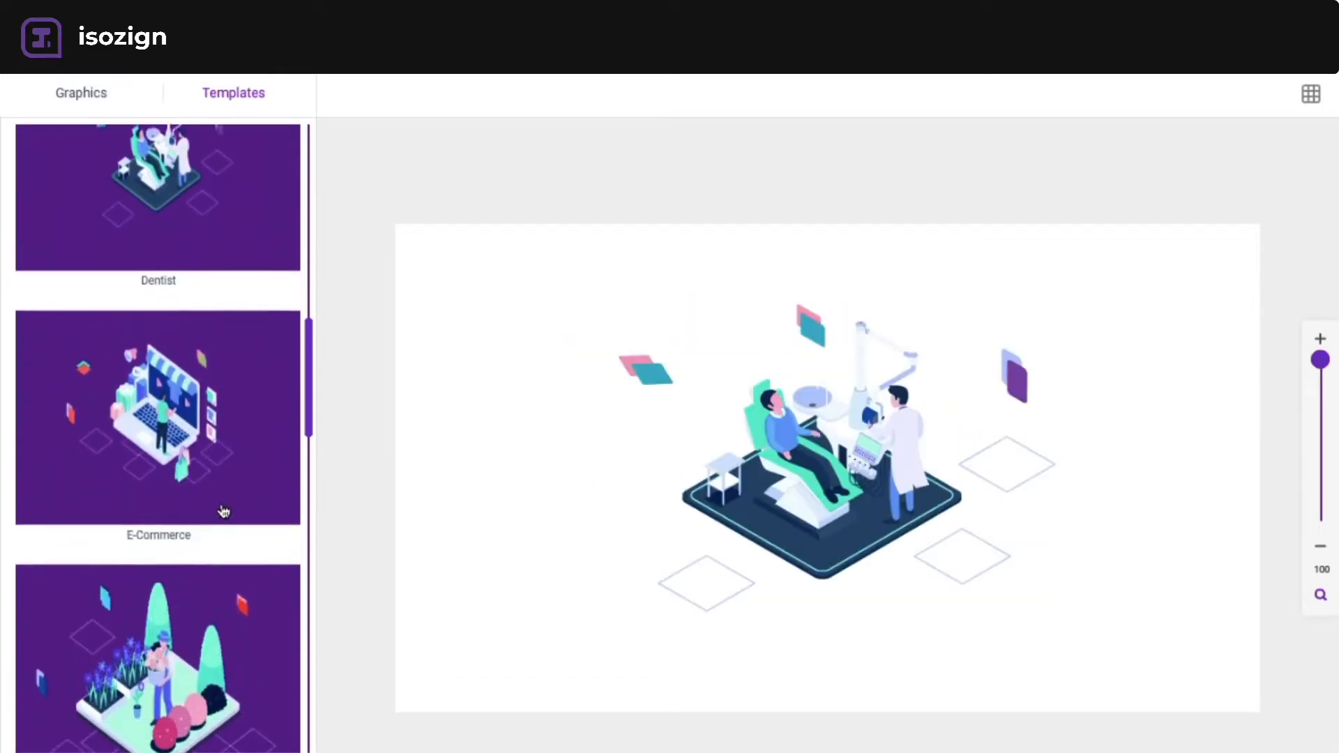
pyautogui.click(160, 430)
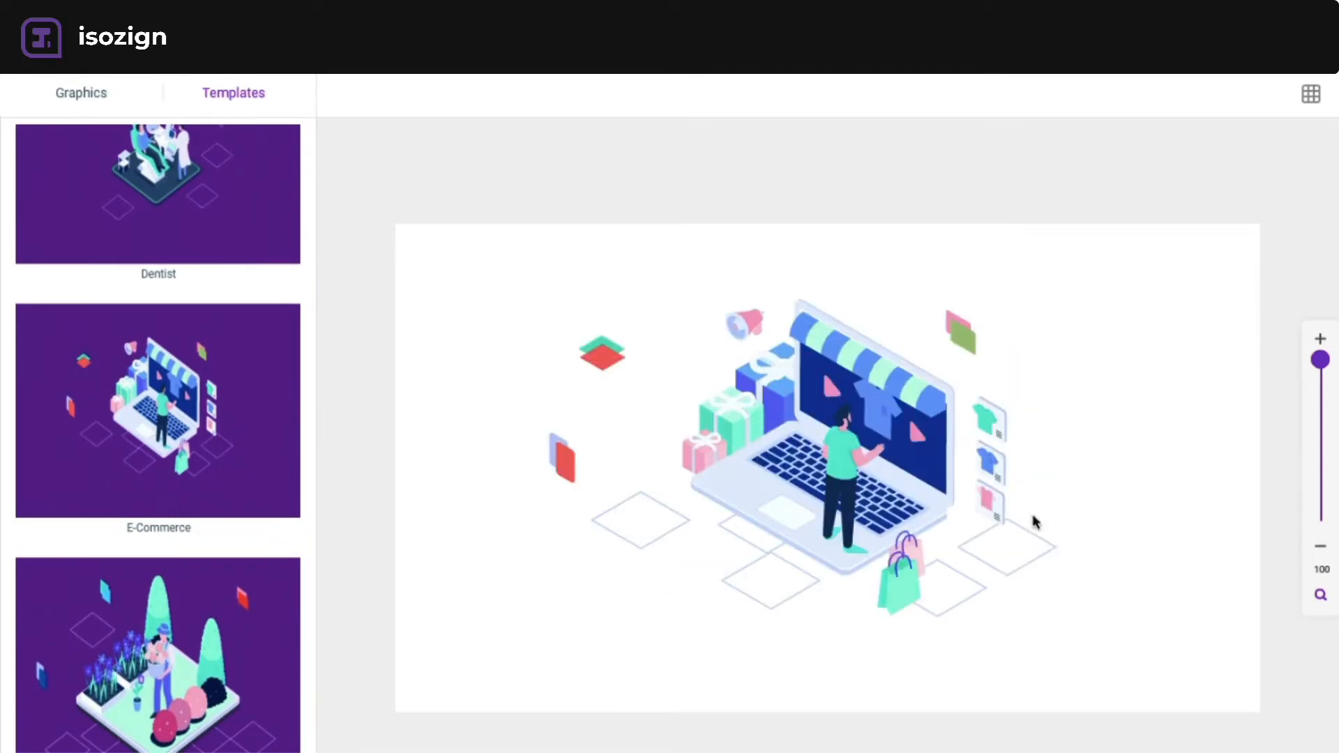
pyautogui.scroll(-3, 122, 551)
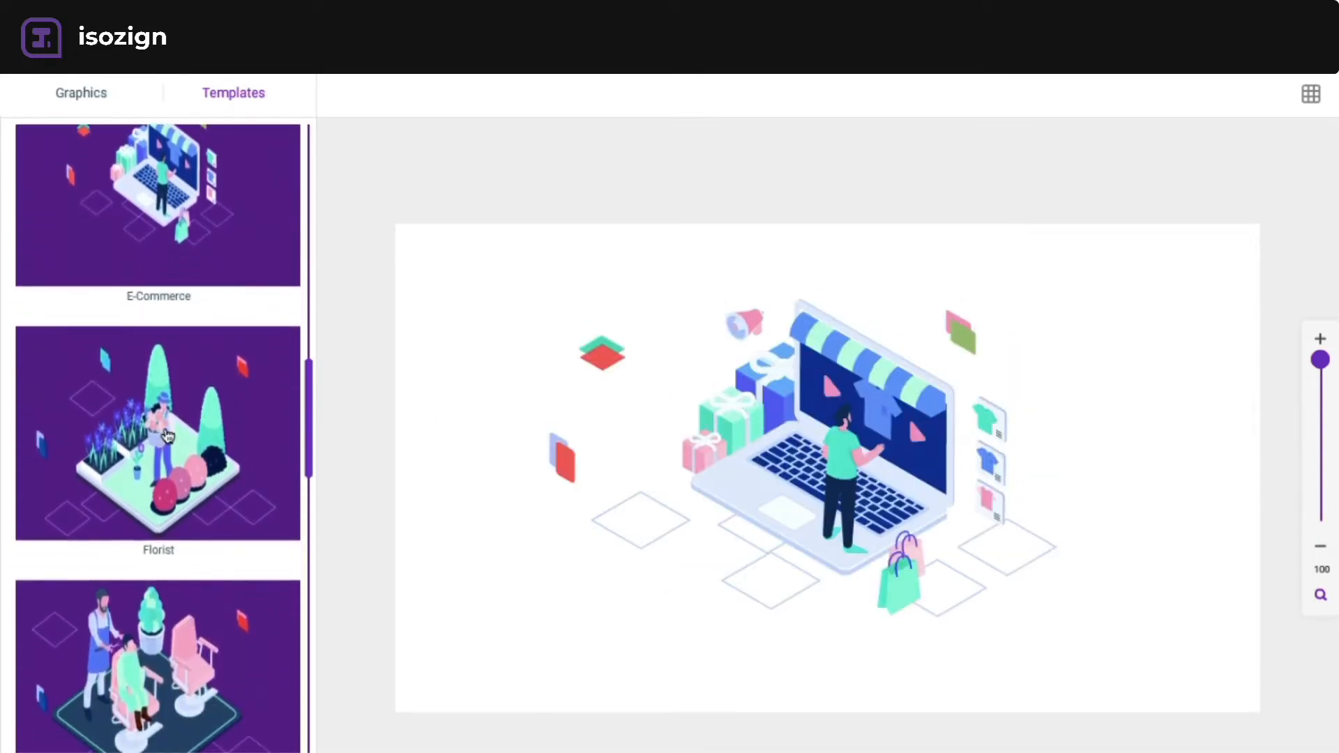
pyautogui.click(167, 436)
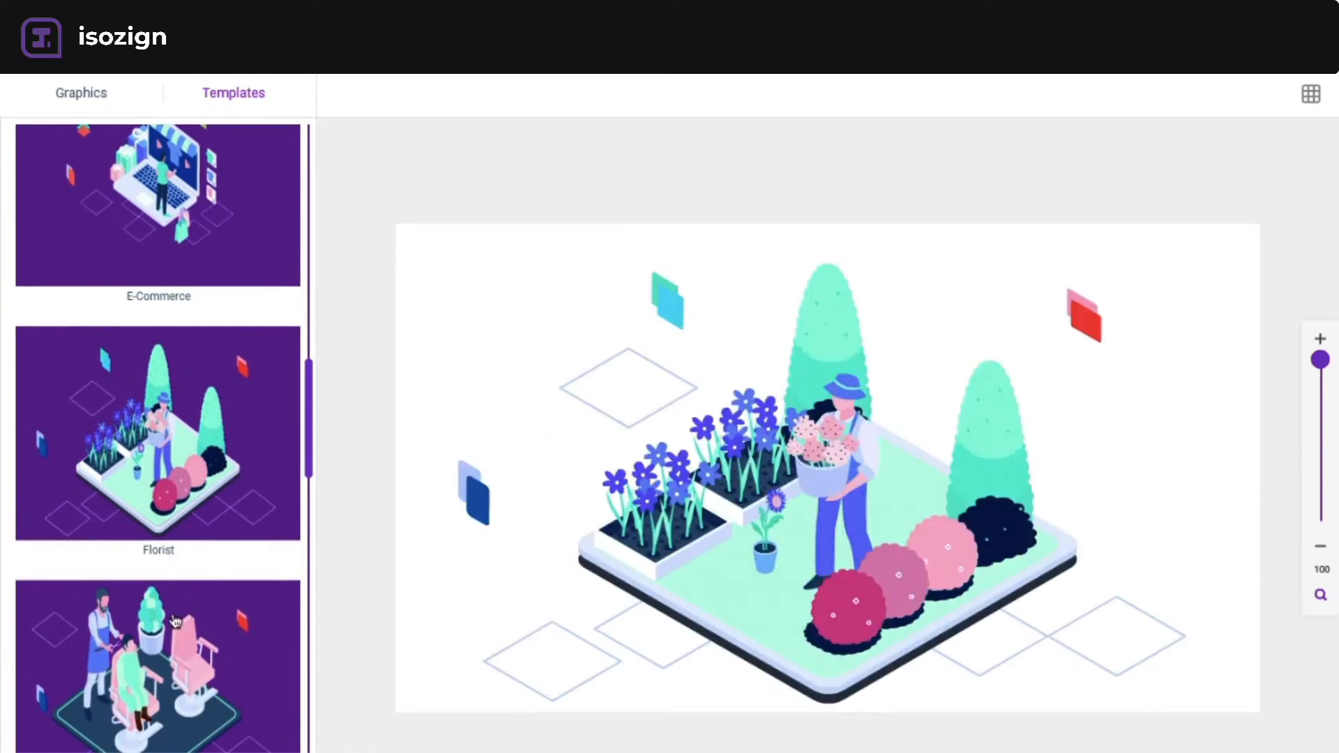
pyautogui.click(175, 620)
# - Load the Lostweight, Marketing Agency and Online Learning templates in turn to preview them on the canvas
pyautogui.scroll(-8, 160, 544)
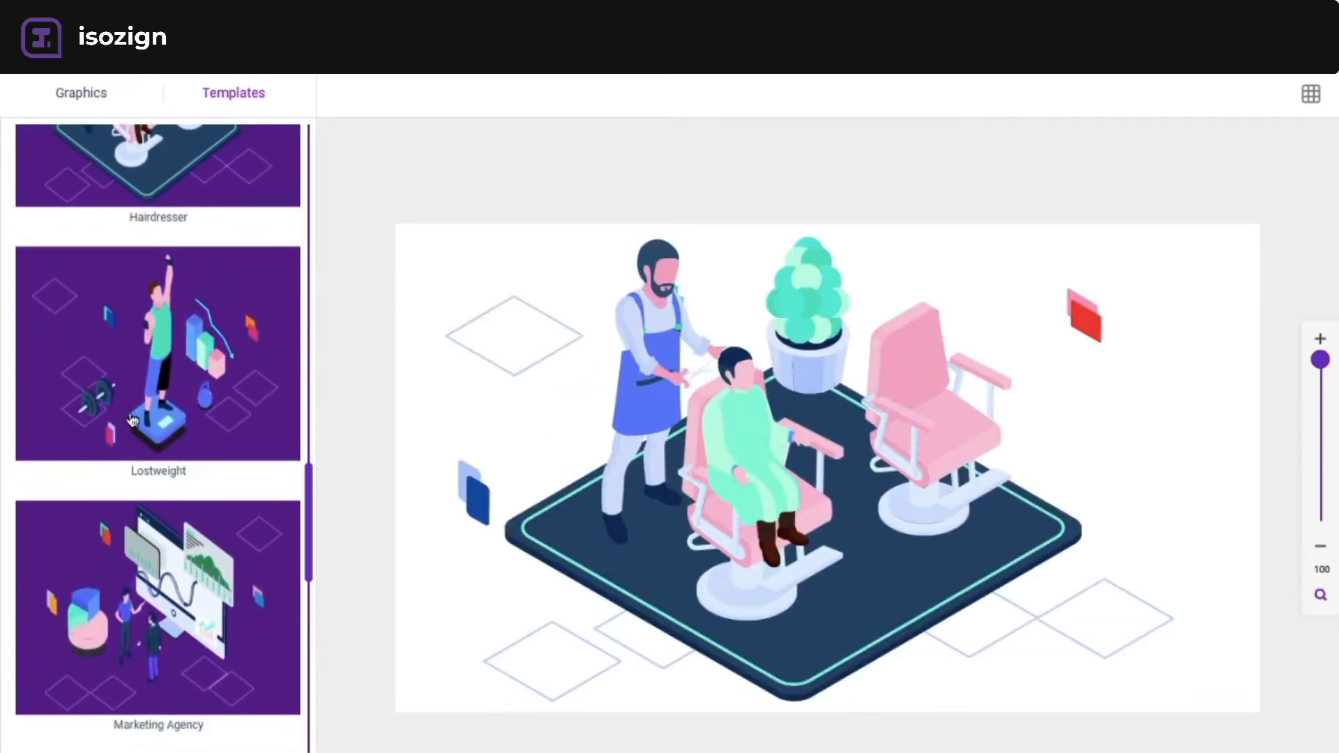
pyautogui.click(123, 403)
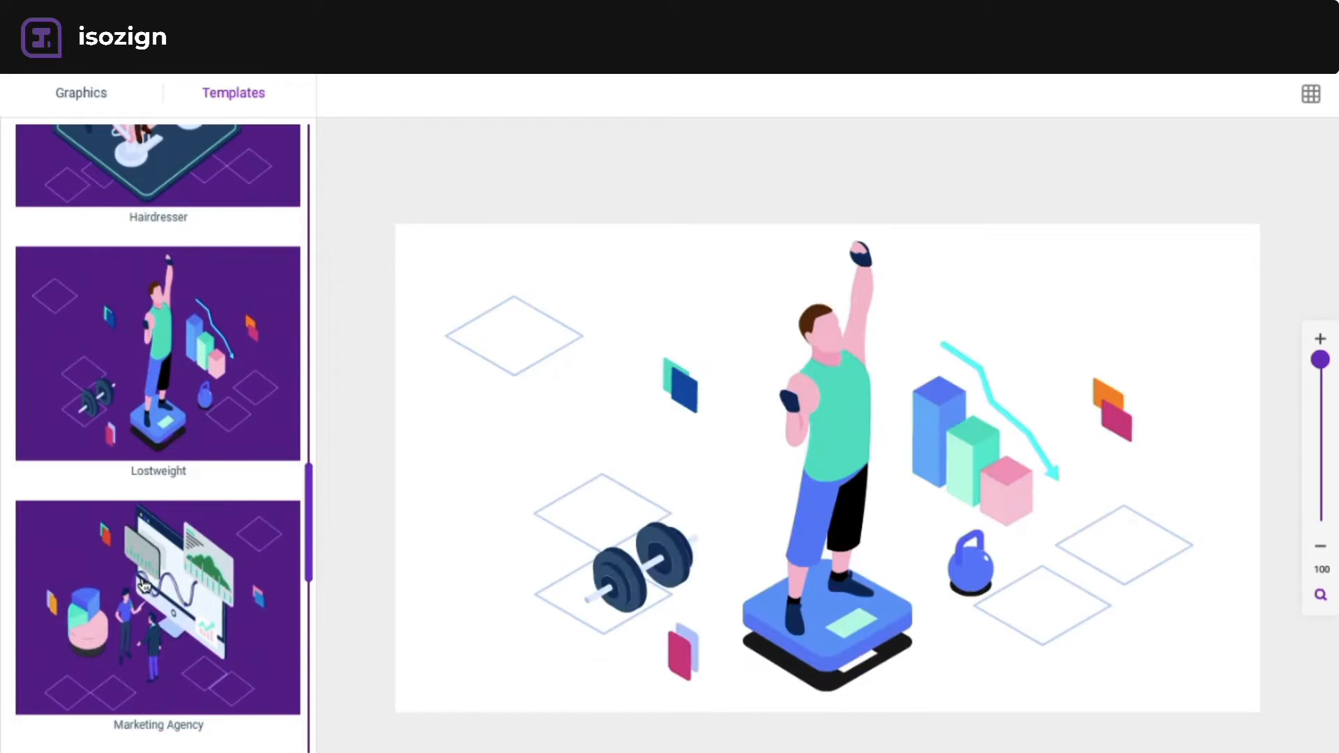
pyautogui.click(144, 584)
pyautogui.scroll(-2, 144, 584)
pyautogui.scroll(-5, 144, 584)
pyautogui.click(136, 401)
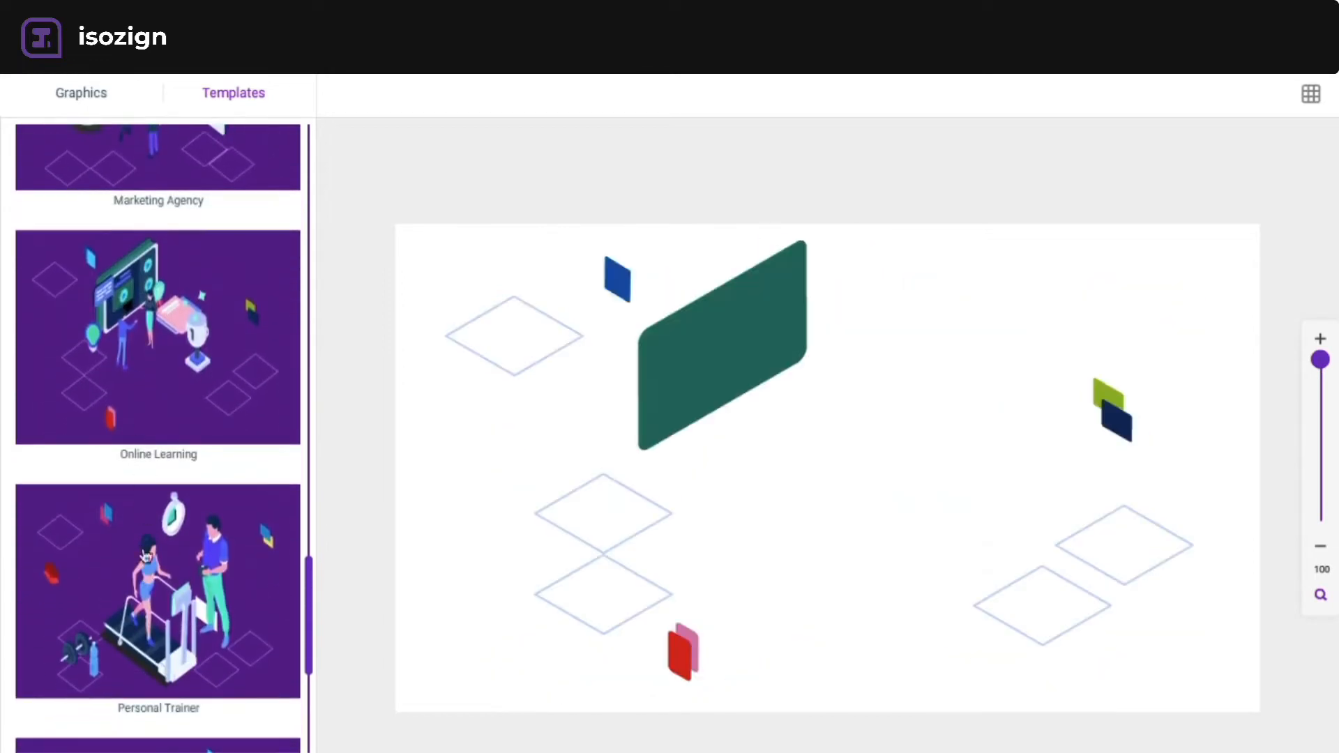
# - Load the Personal Trainer template with the treadmill scene to preview it on the canvas
pyautogui.scroll(-2, 148, 595)
pyautogui.scroll(-6, 148, 595)
pyautogui.scroll(3, 202, 210)
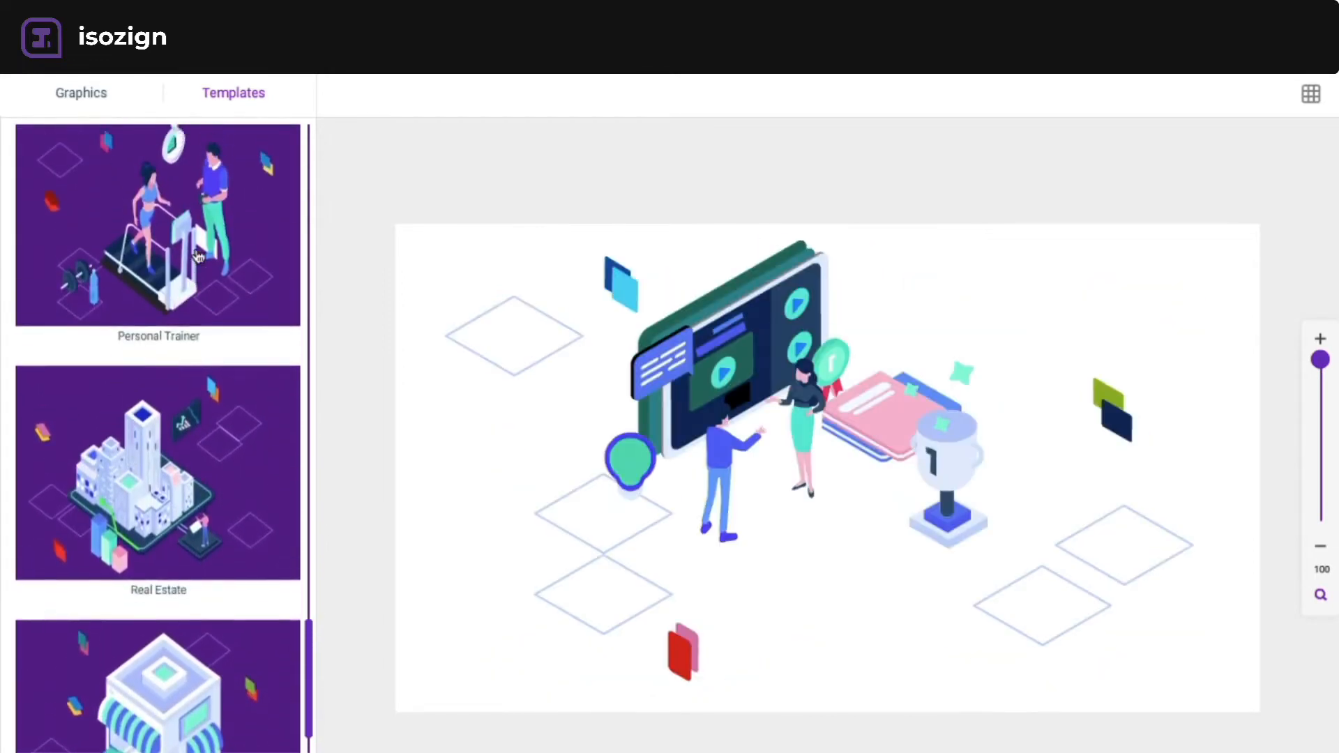
pyautogui.click(199, 255)
# - Load the template with the large monitor and two server towers, and move the rear server slightly up and right
pyautogui.scroll(-5, 199, 256)
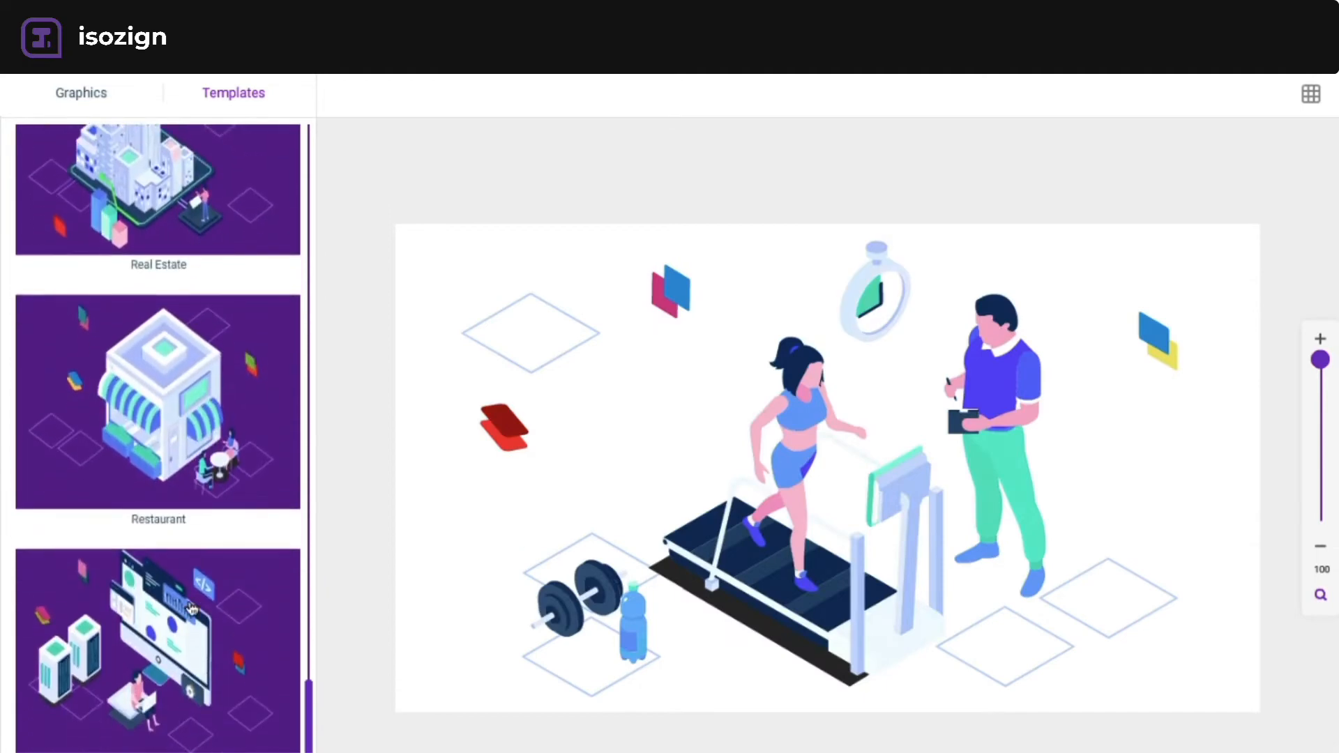
pyautogui.click(192, 608)
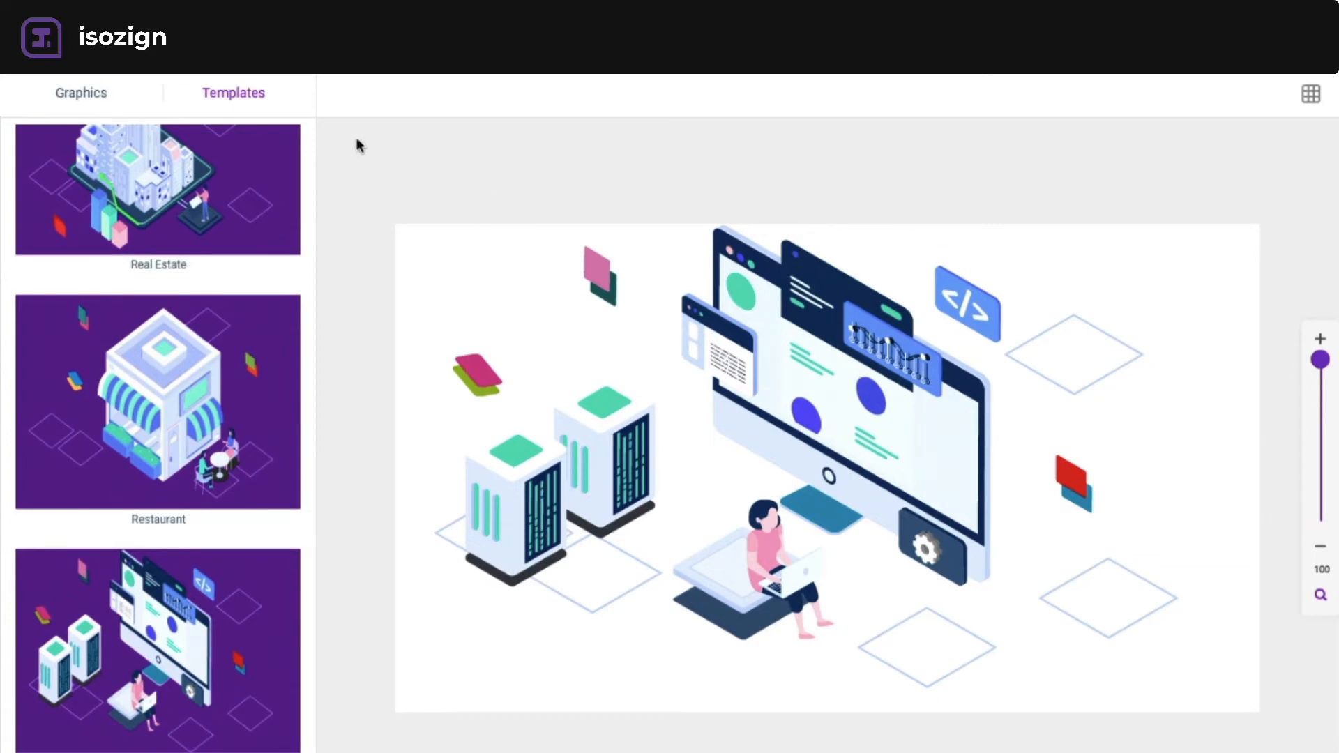
pyautogui.click(628, 405)
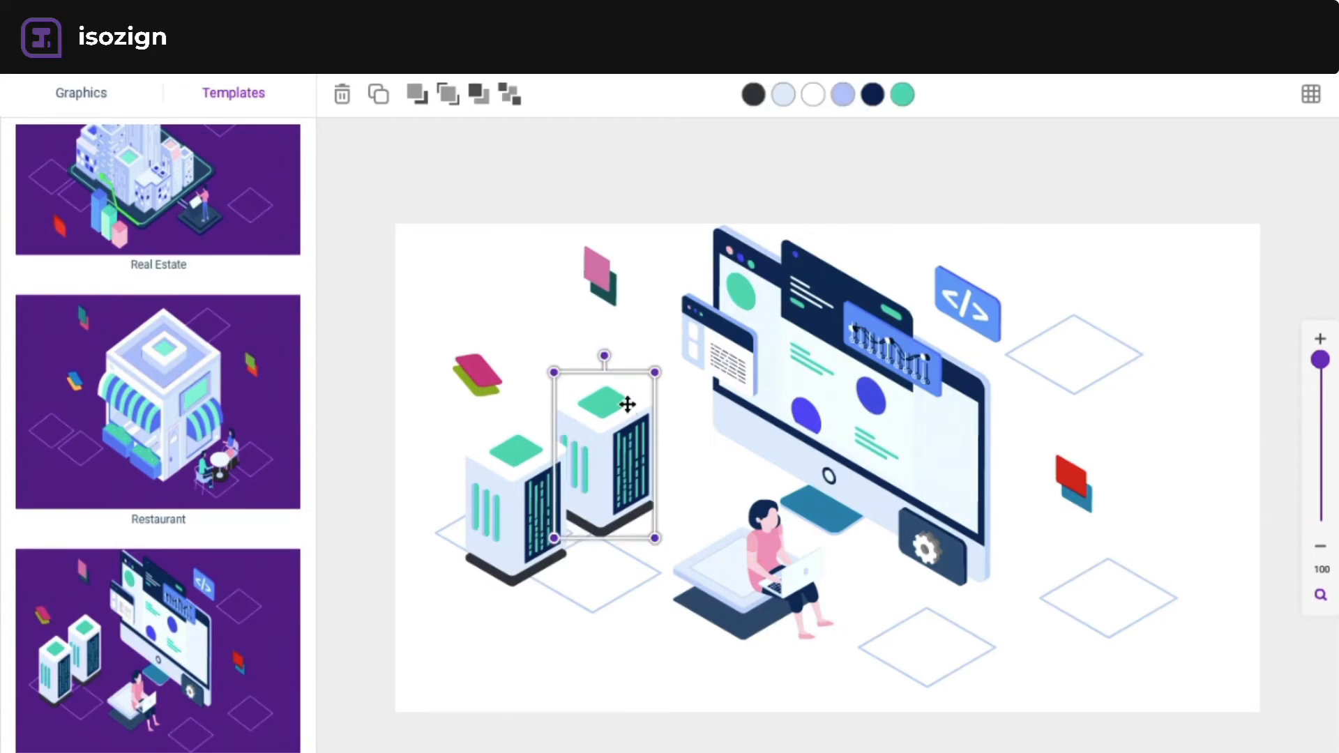
pyautogui.moveTo(628, 404)
pyautogui.mouseDown()
pyautogui.moveTo(691, 345)
pyautogui.moveTo(635, 389)
pyautogui.mouseUp()
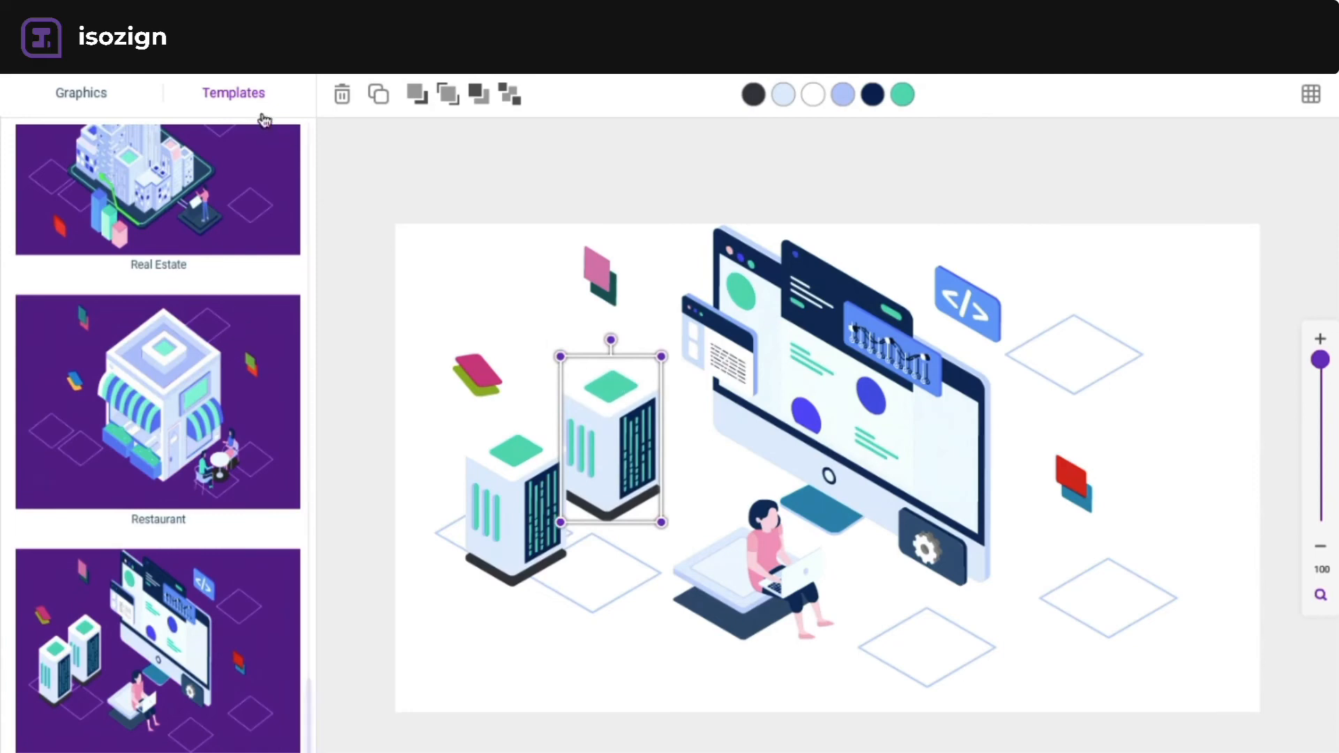
# - Add the two-tiered building with green windows from the Buildings graphics and place it over the diamond outline right of the code icon
pyautogui.click(82, 104)
pyautogui.click(56, 189)
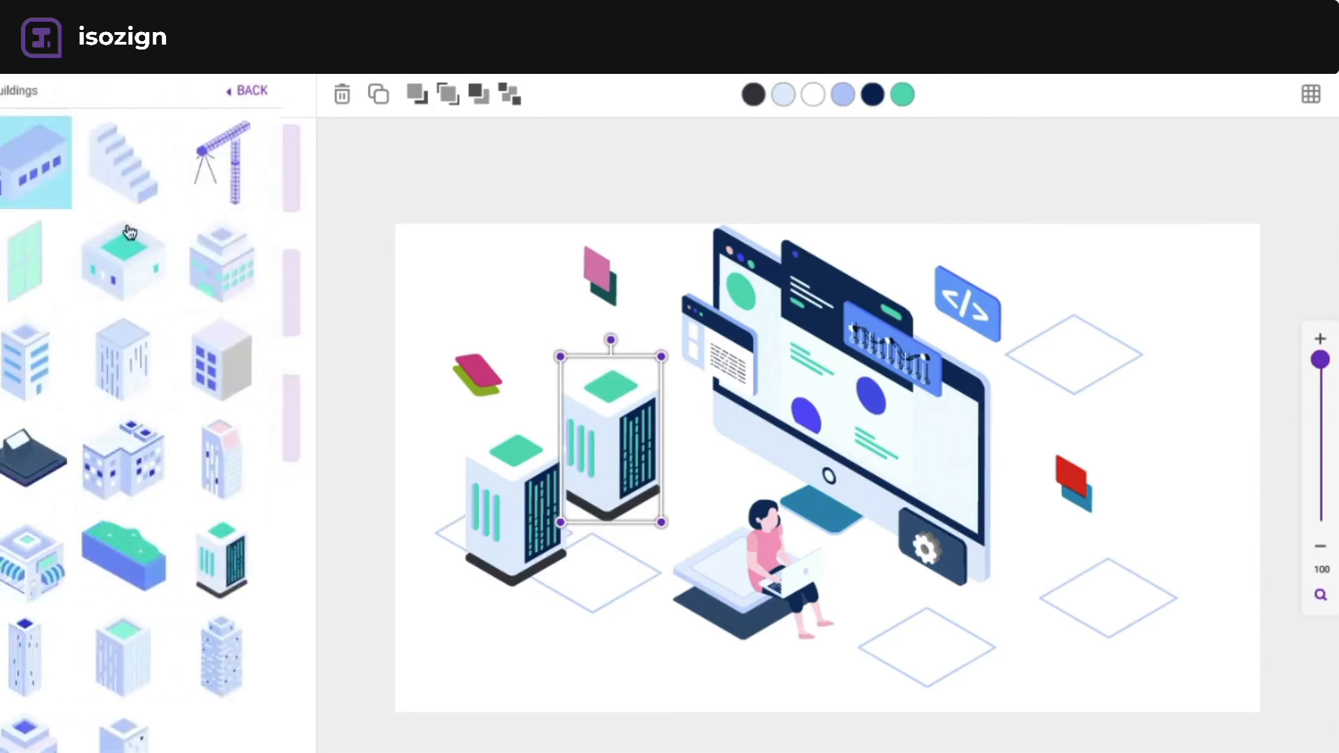
pyautogui.click(239, 283)
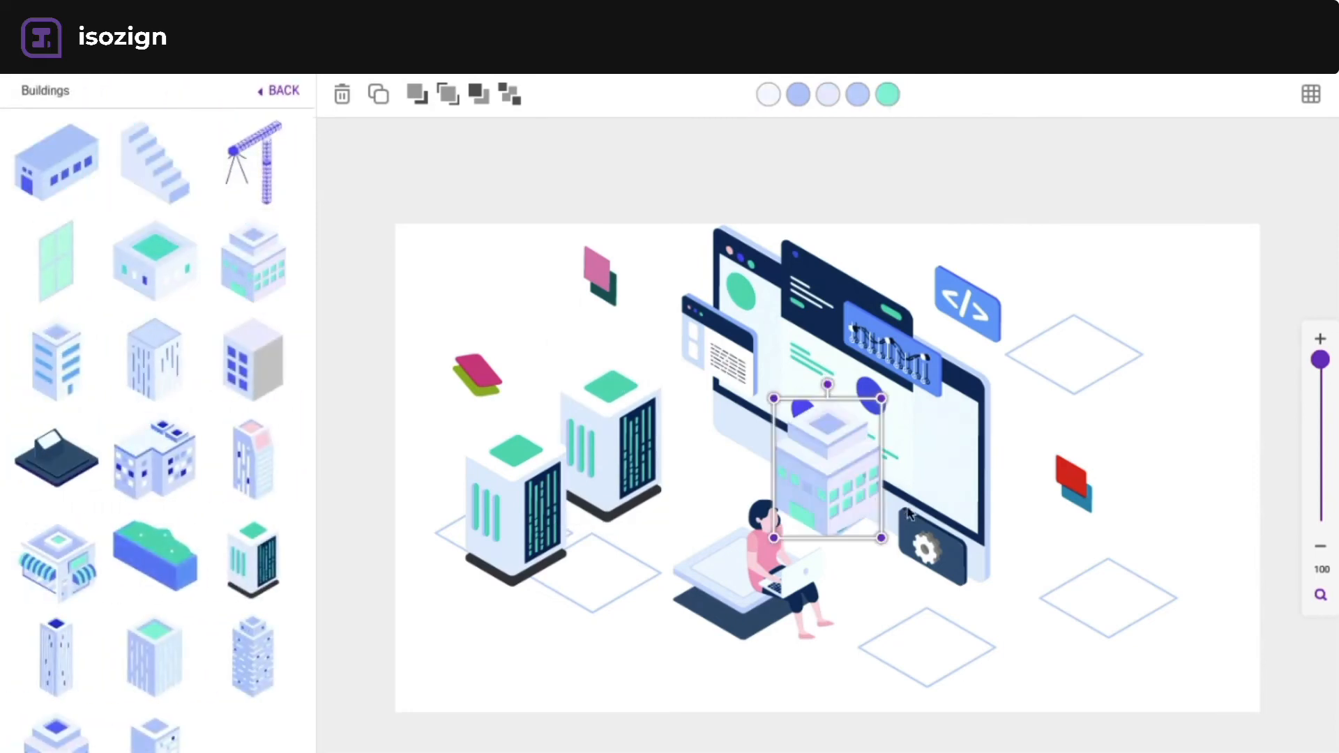
pyautogui.moveTo(788, 481); pyautogui.dragTo(1034, 331)
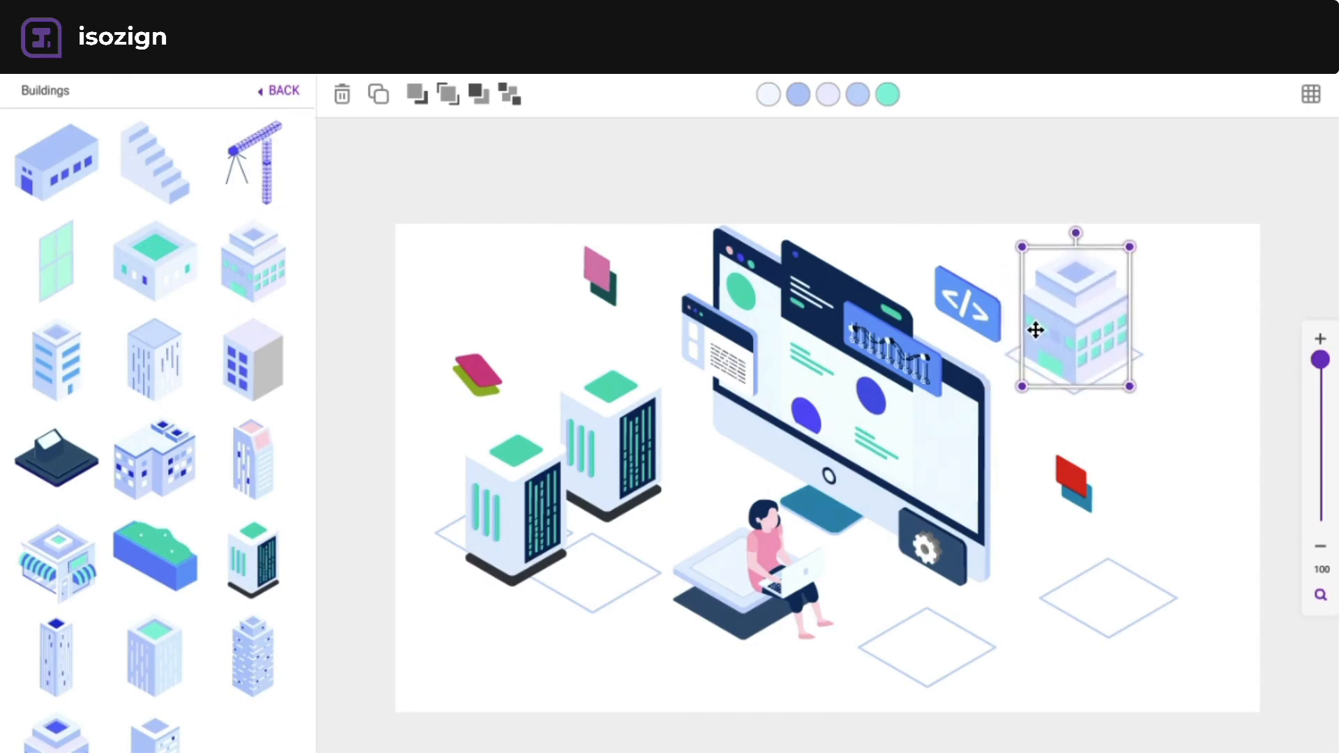